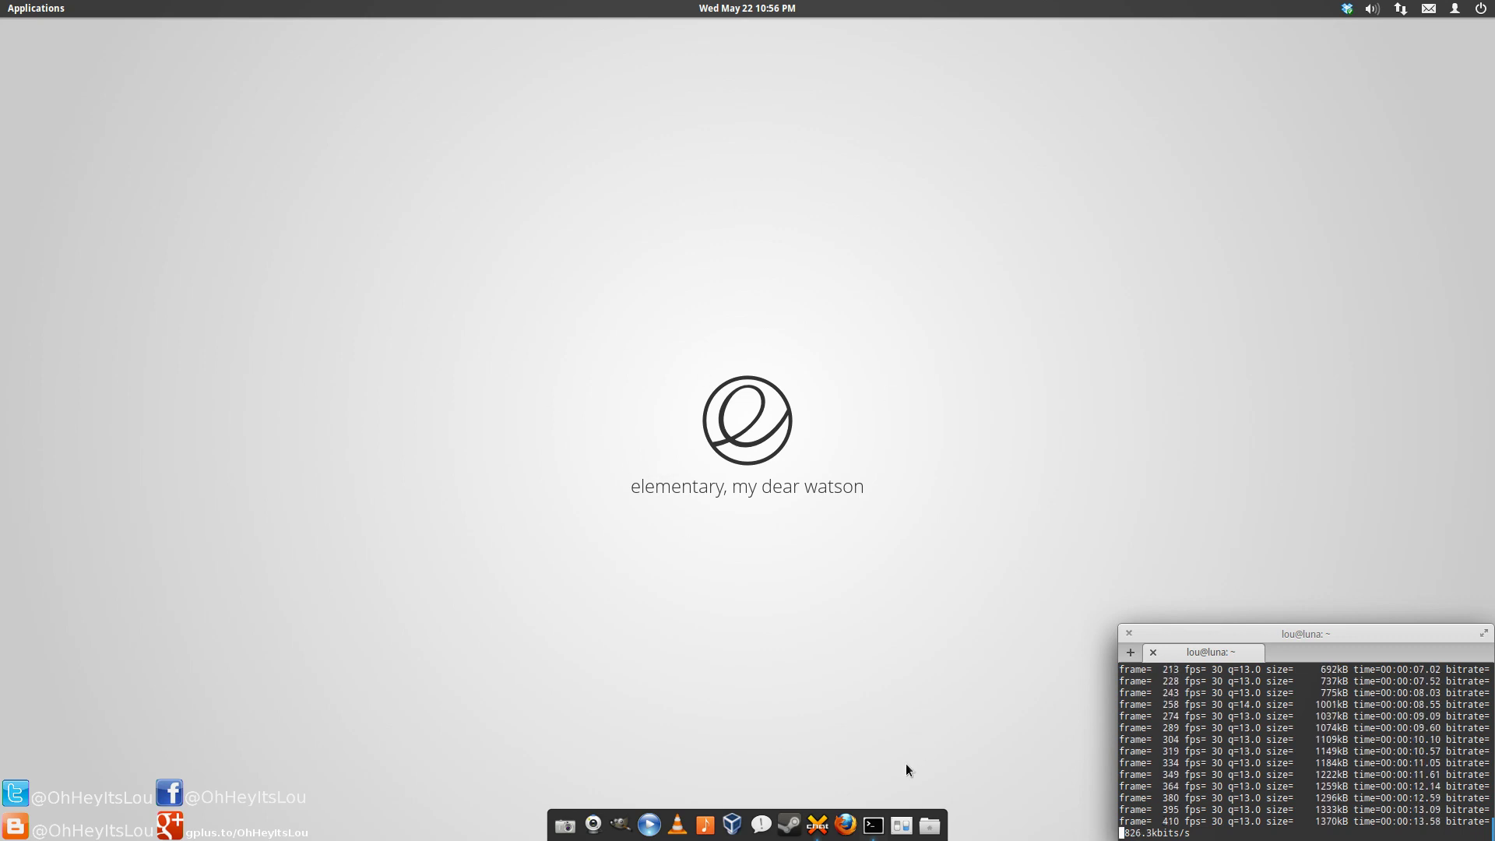
Step: Open System Settings to look at the system information page, then close it
left_click(901, 825)
left_click(468, 577)
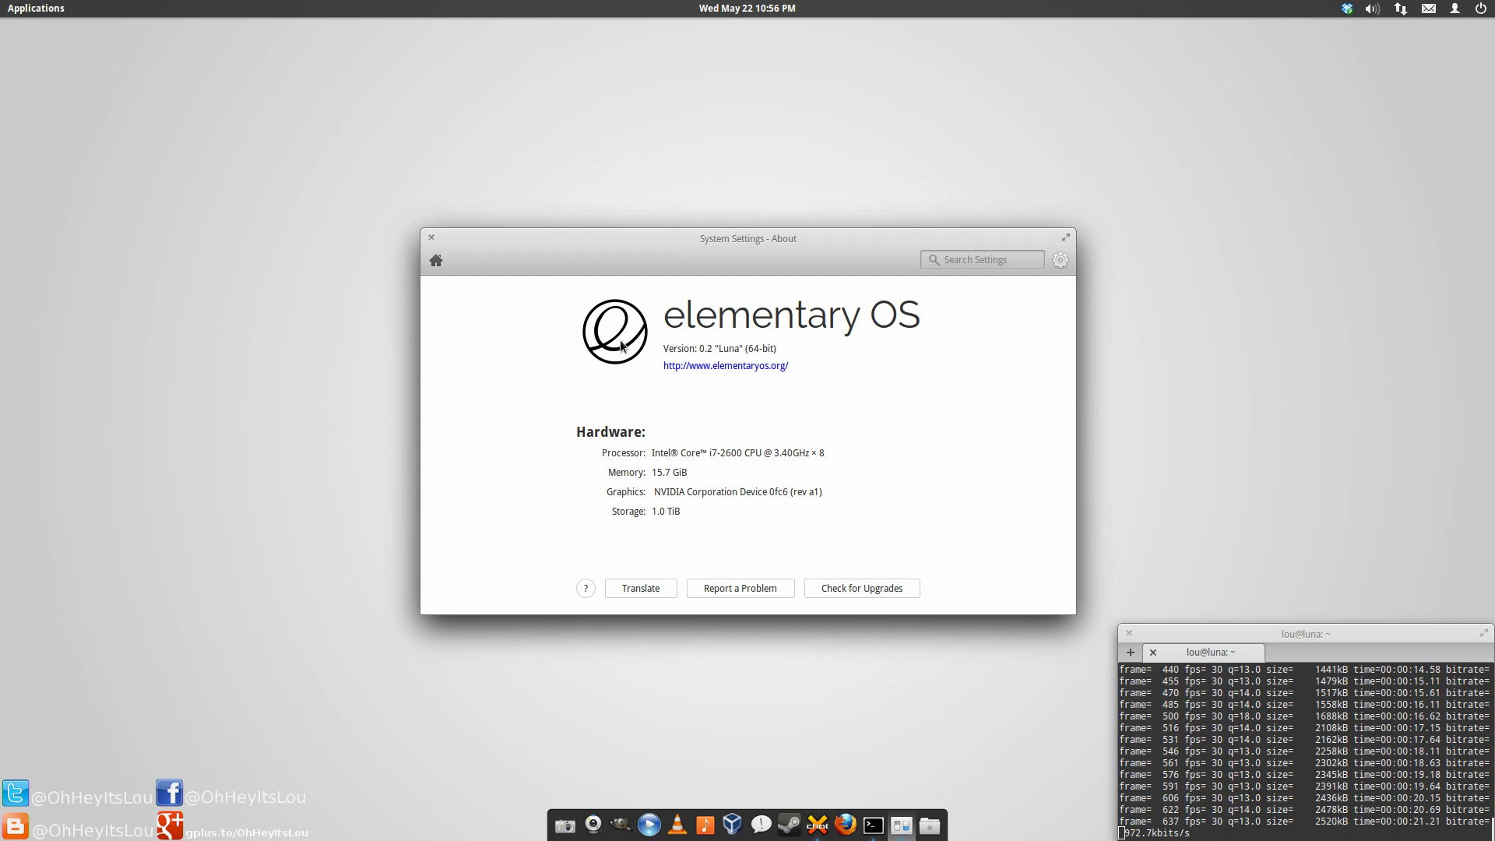
left_click(437, 261)
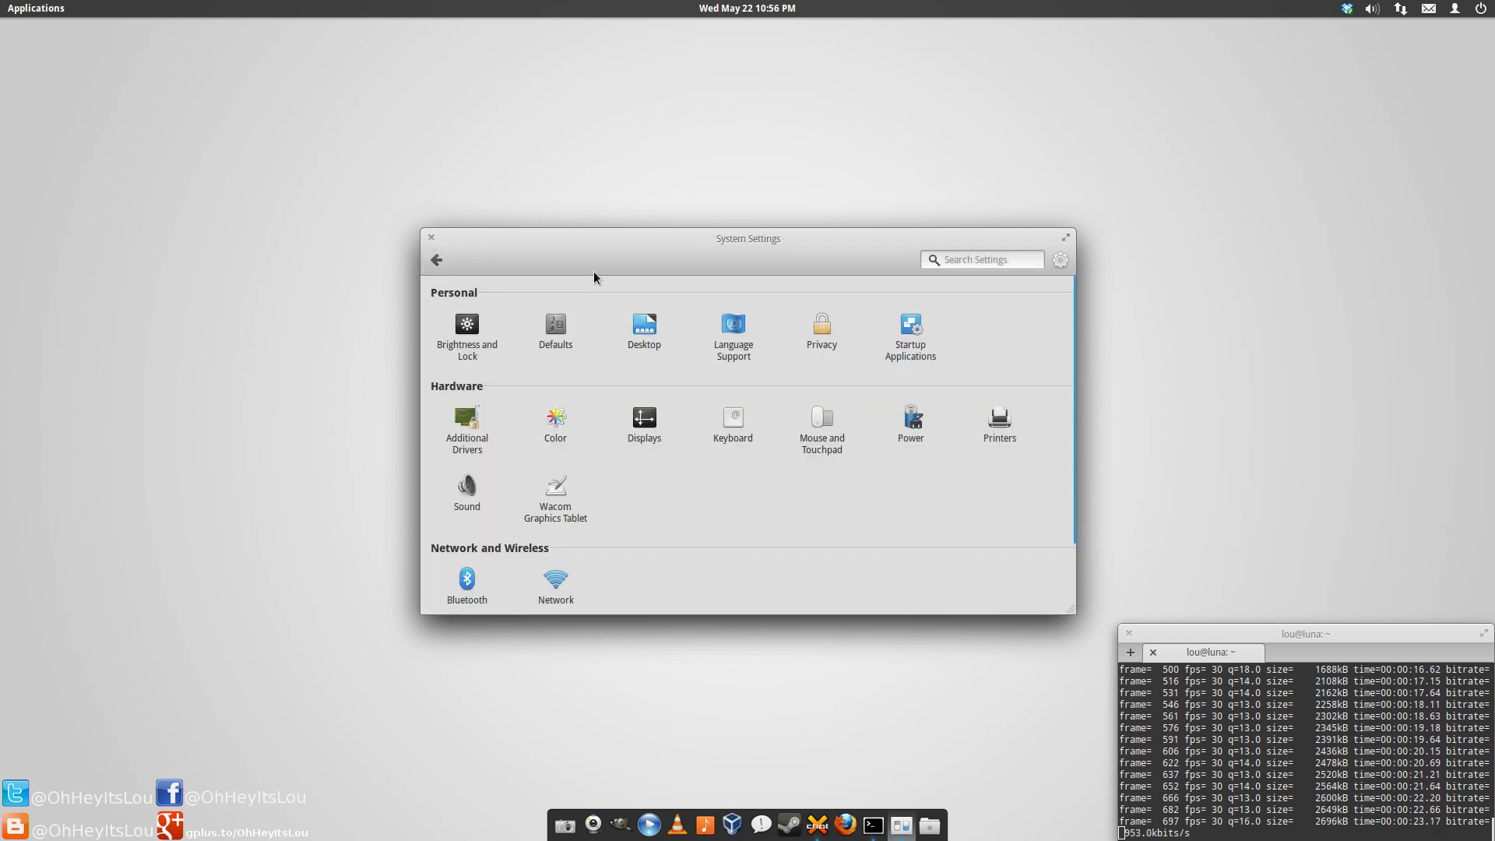
left_click(432, 237)
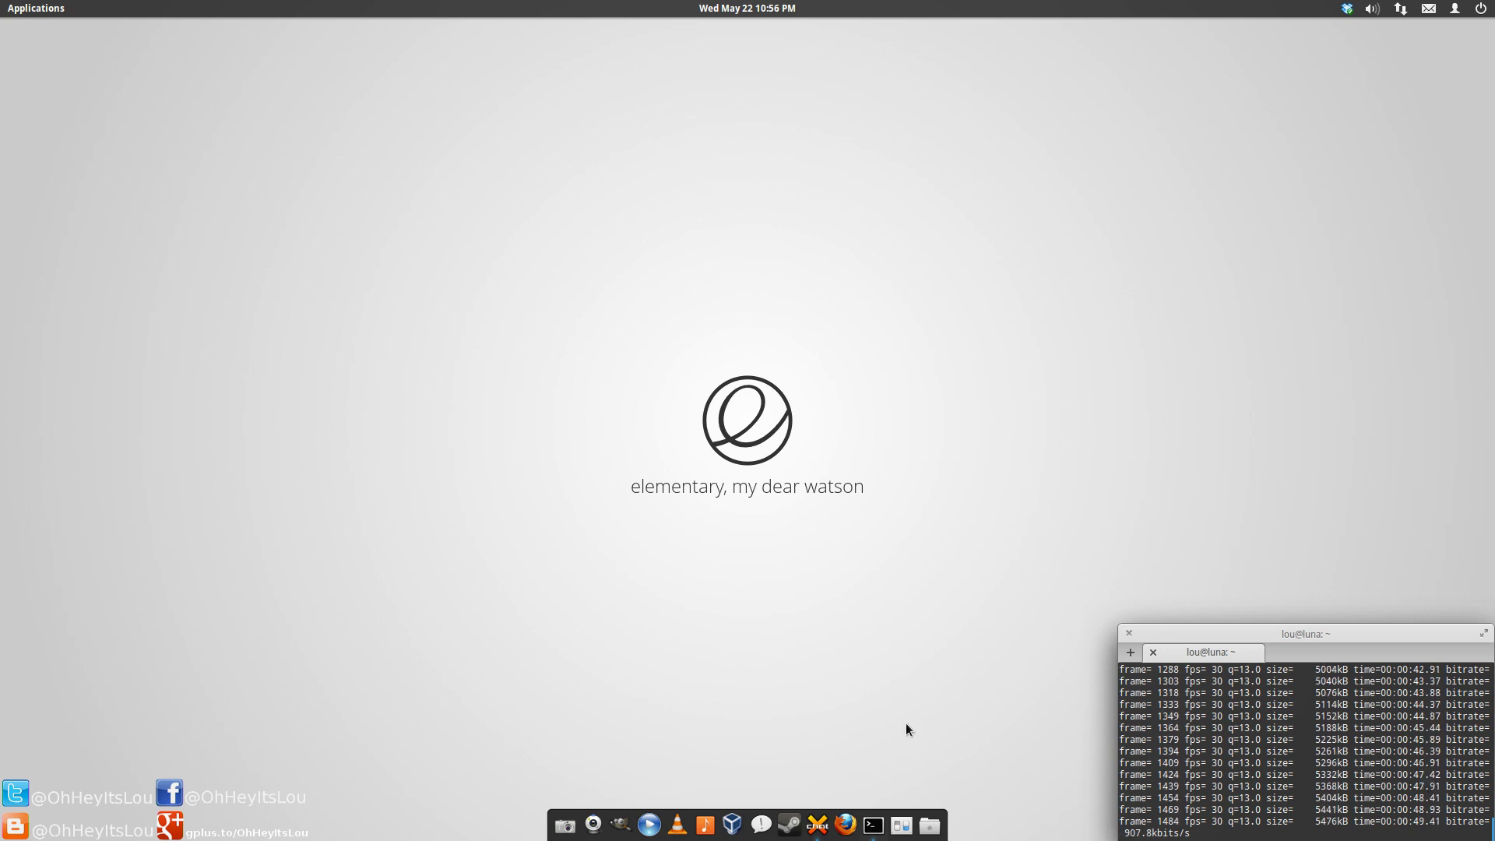
Step: Reopen System Settings on the Desktop Dock section: 30px icons, Don't hide, Jupiter Redux theme
left_click(901, 824)
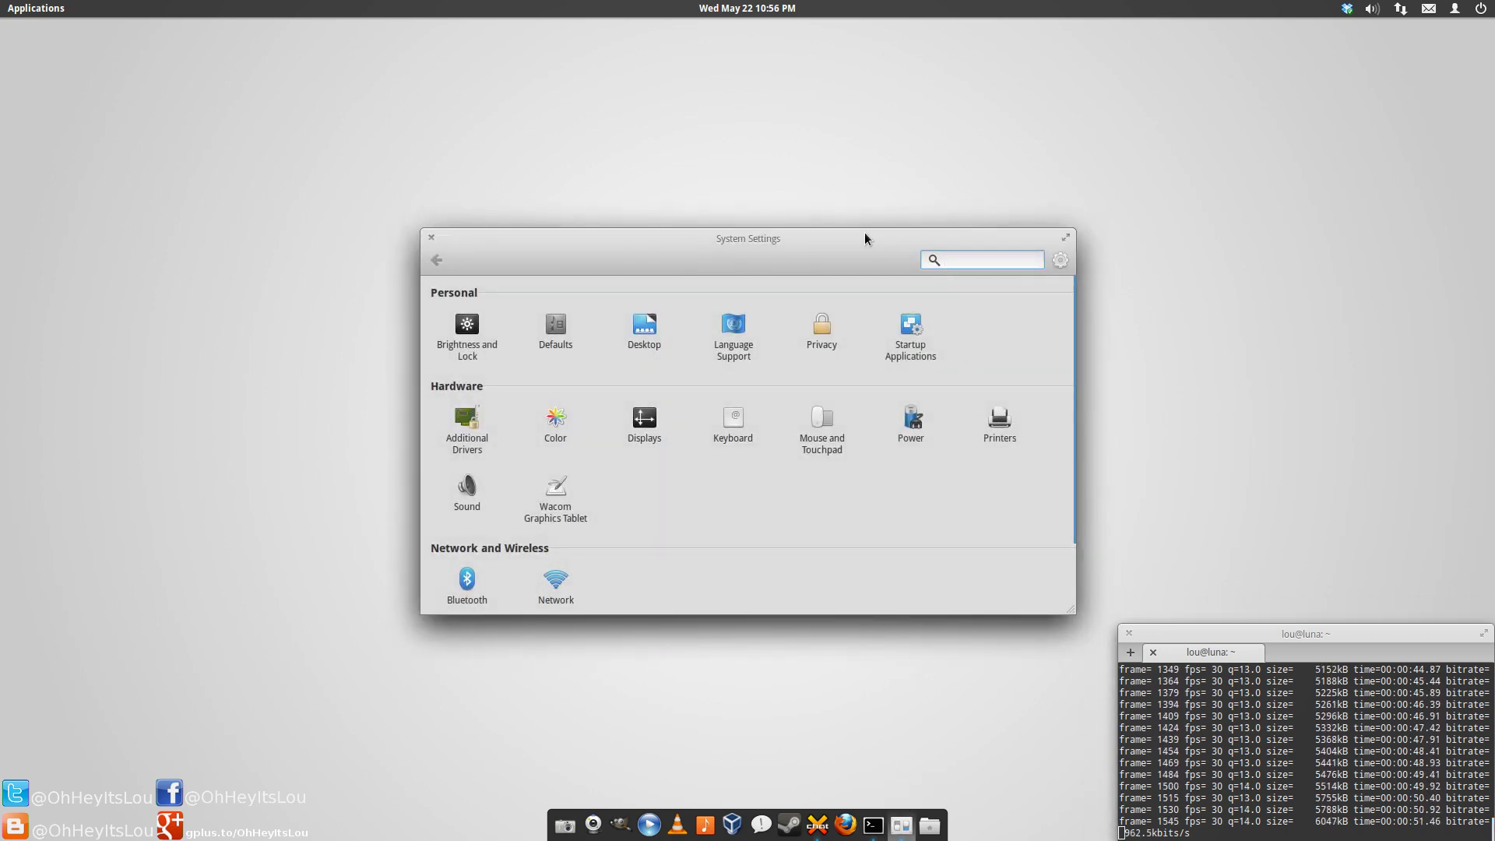
left_click_drag(864, 232, 484, 86)
left_click(314, 237)
left_click(402, 163)
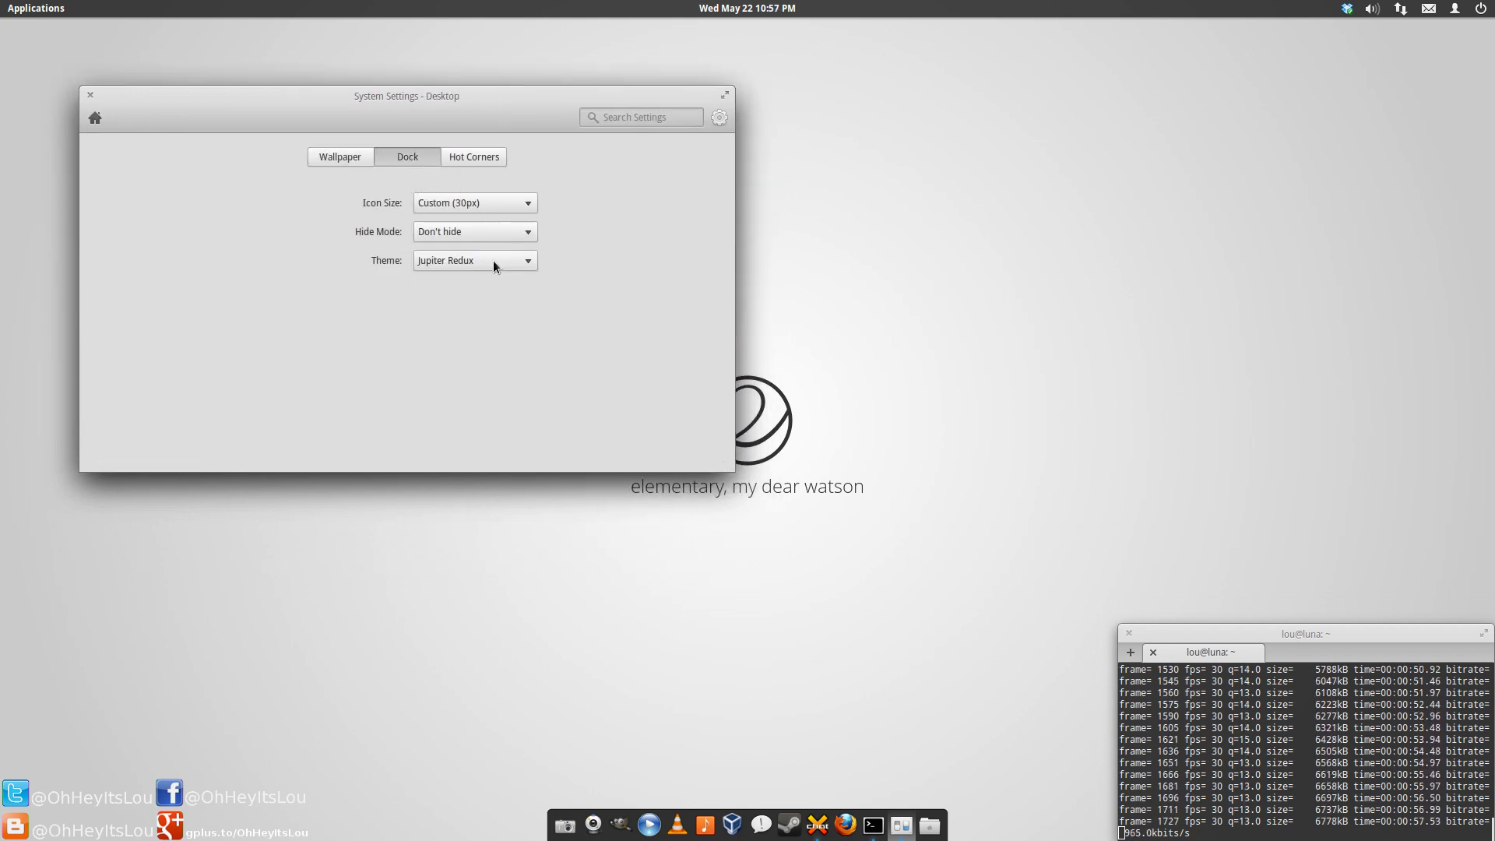
left_click_drag(536, 107, 484, 50)
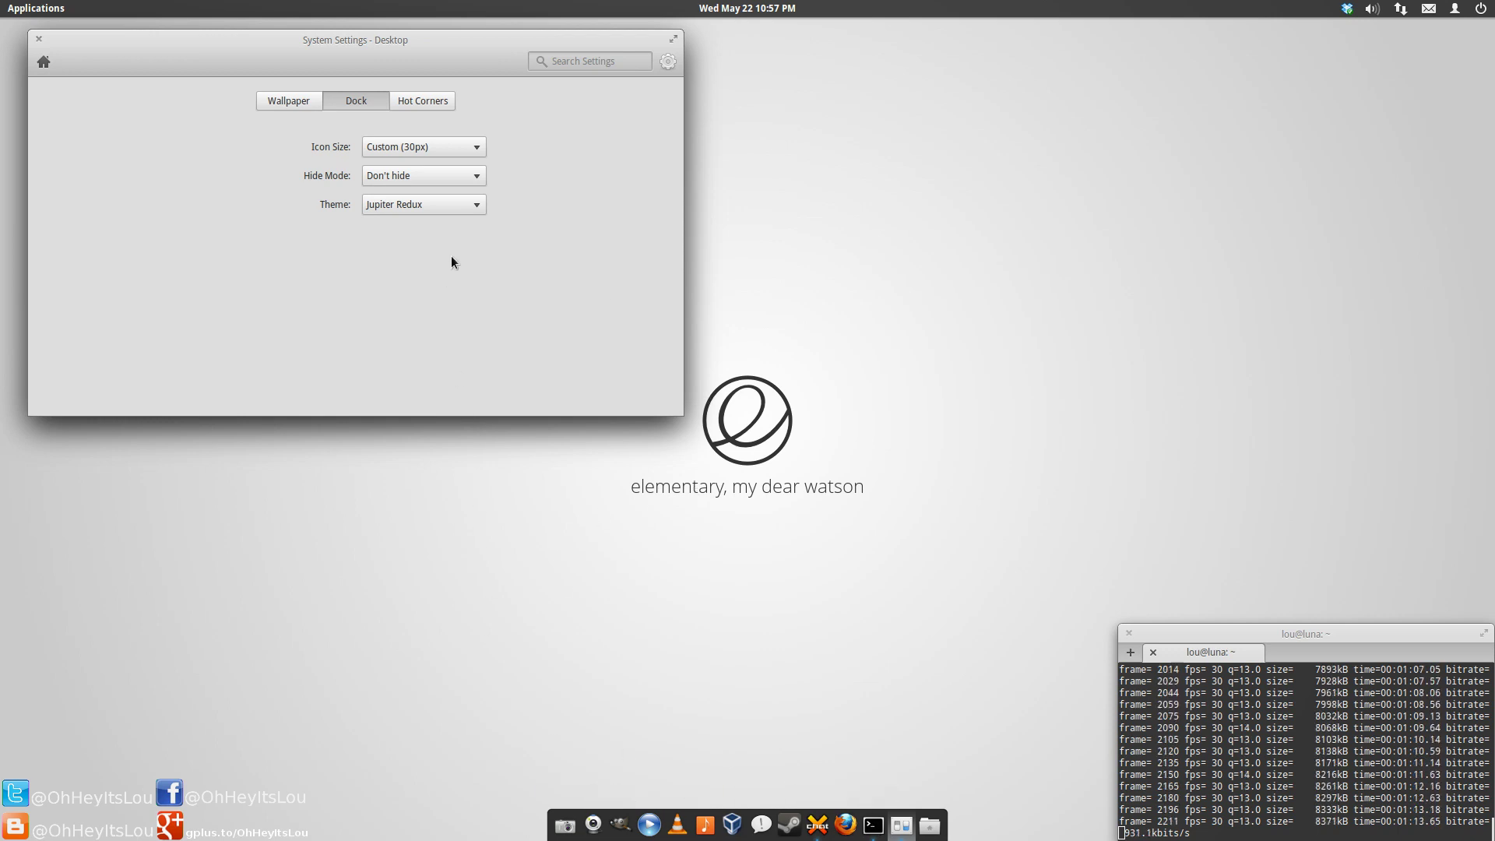
Step: Inspect the Icon Size, Hide Mode and Theme choices without changing anything
left_click(391, 144)
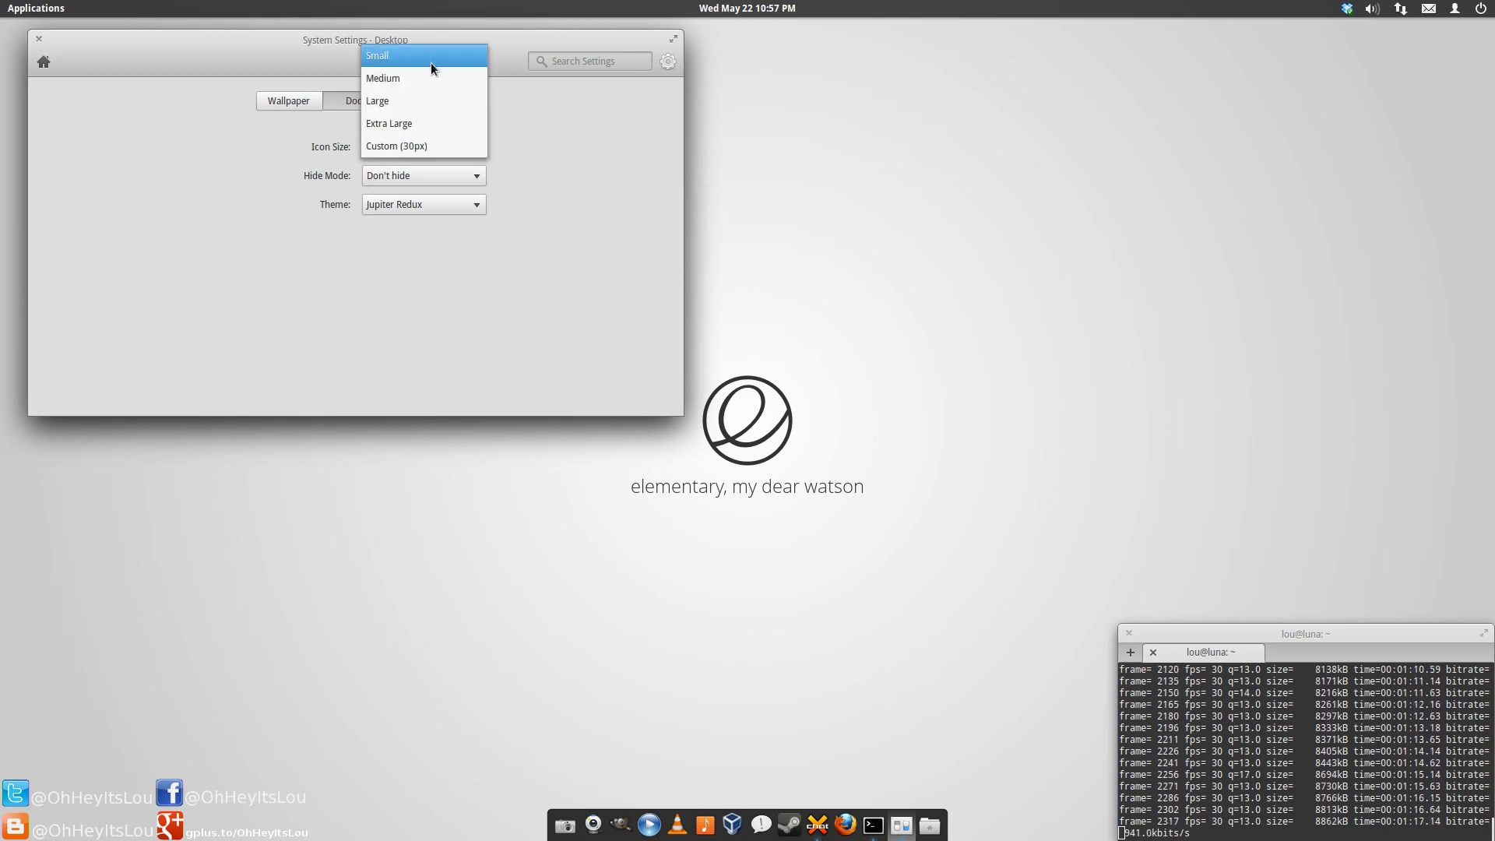
left_click(515, 167)
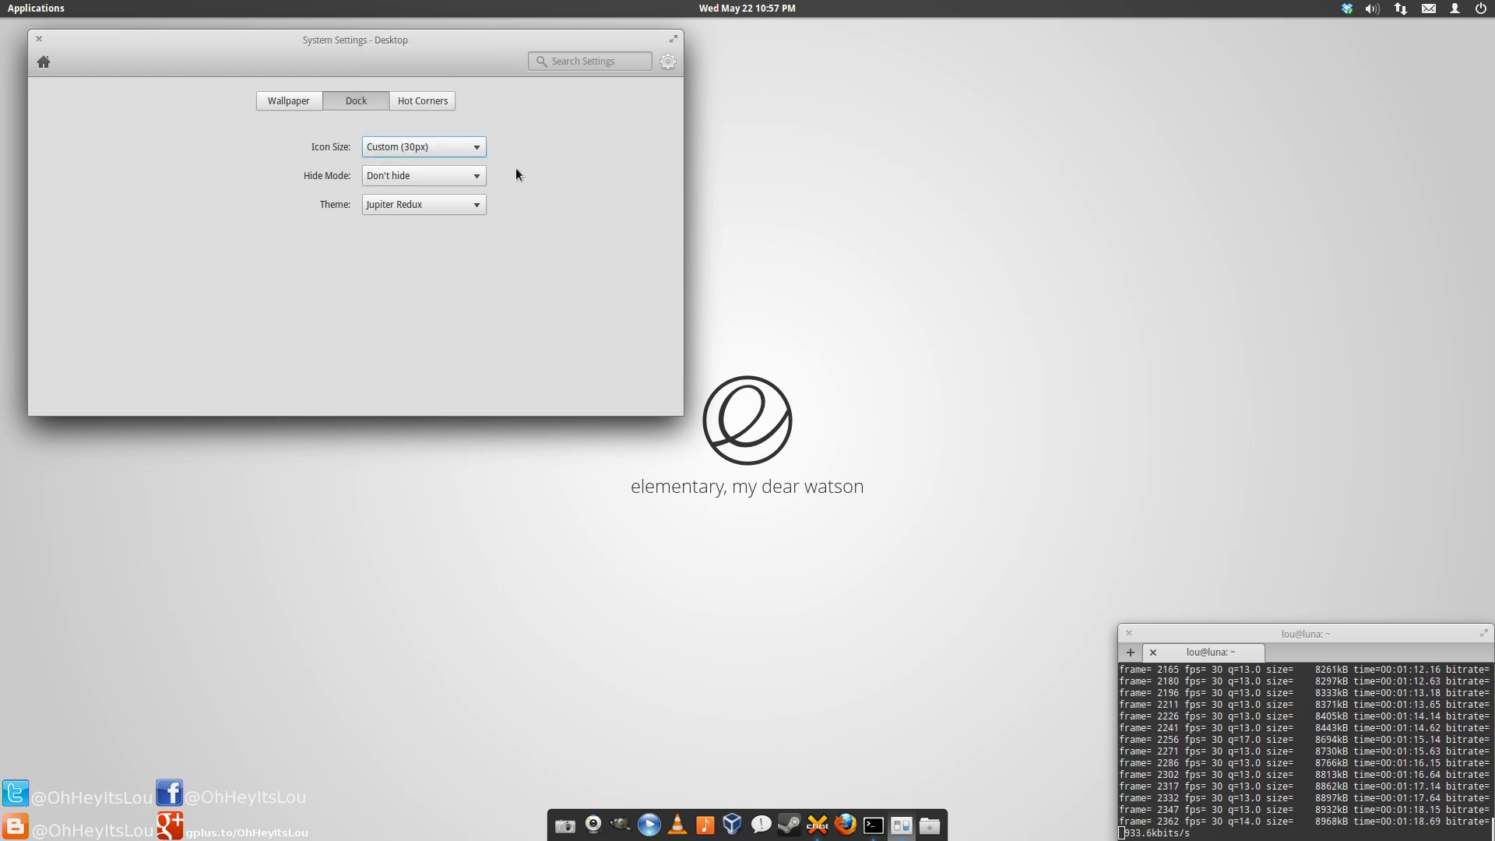
left_click(441, 173)
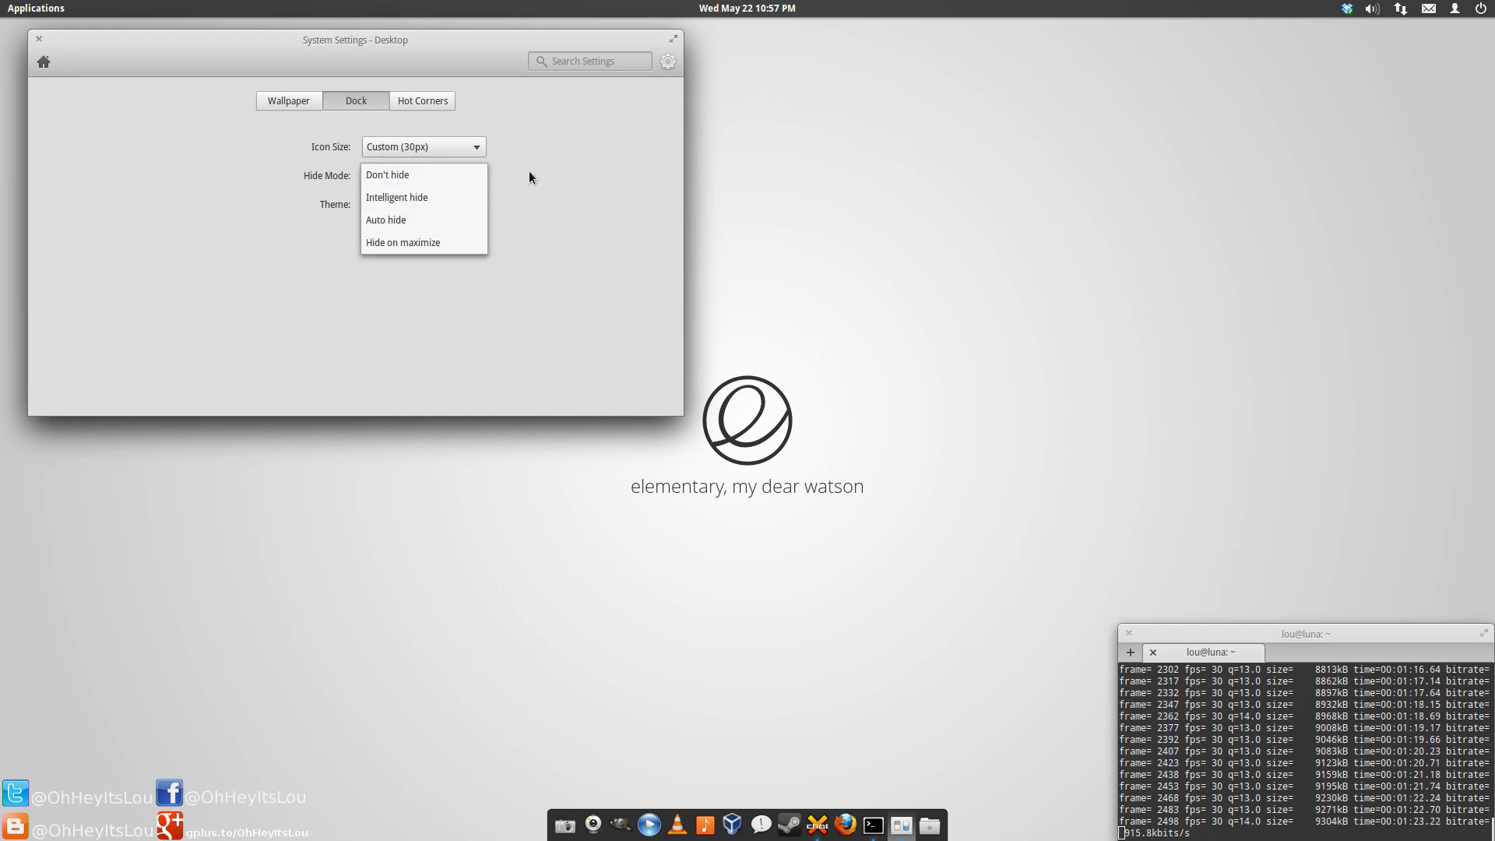
left_click(529, 178)
left_click(456, 204)
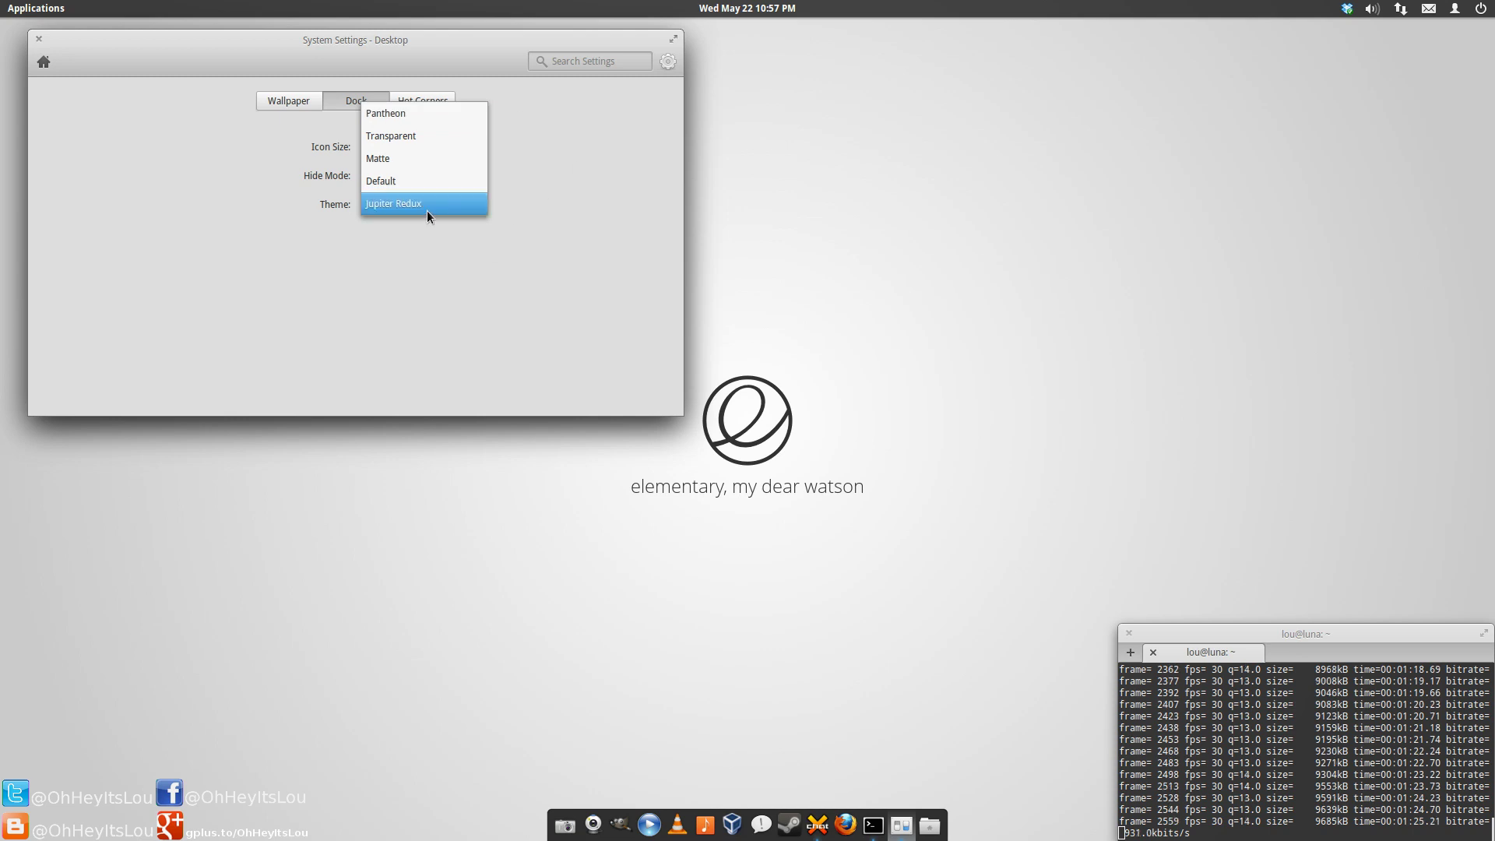
left_click(512, 229)
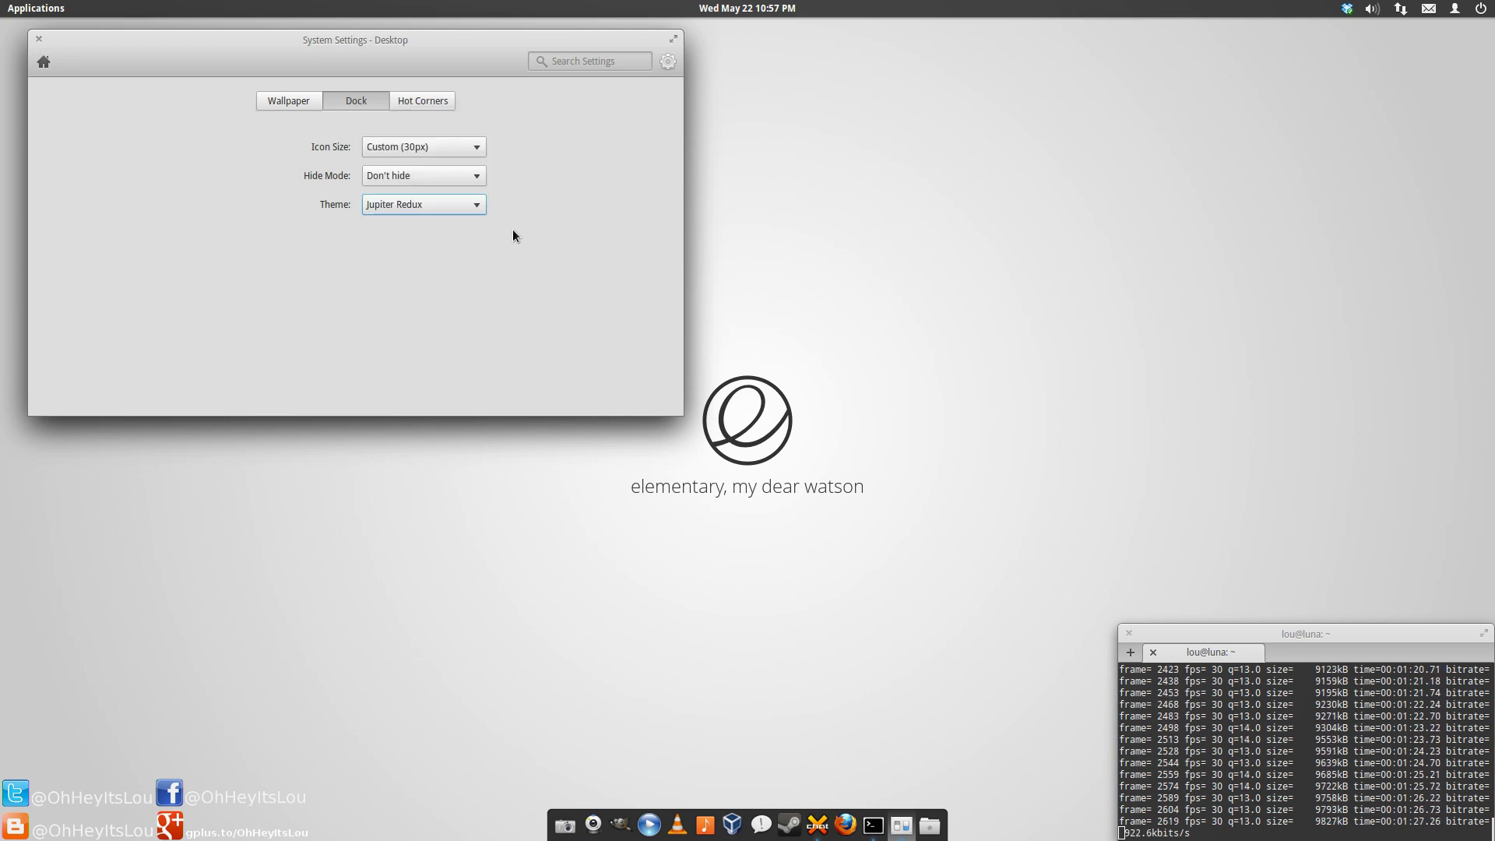
Step: Try the Pantheon dock theme, then switch back to Jupiter Redux
left_click(461, 201)
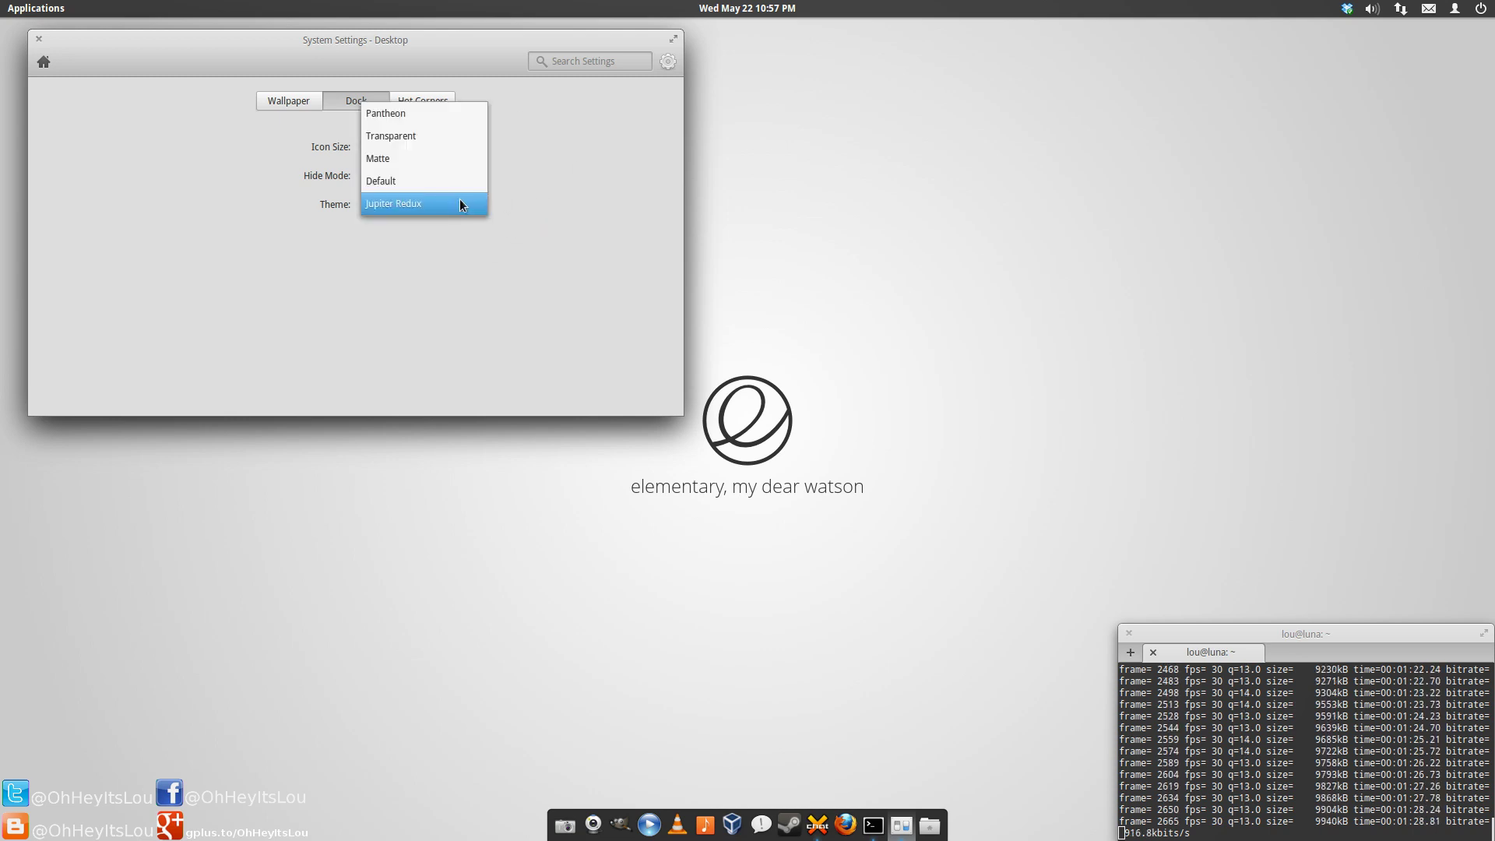
left_click(459, 113)
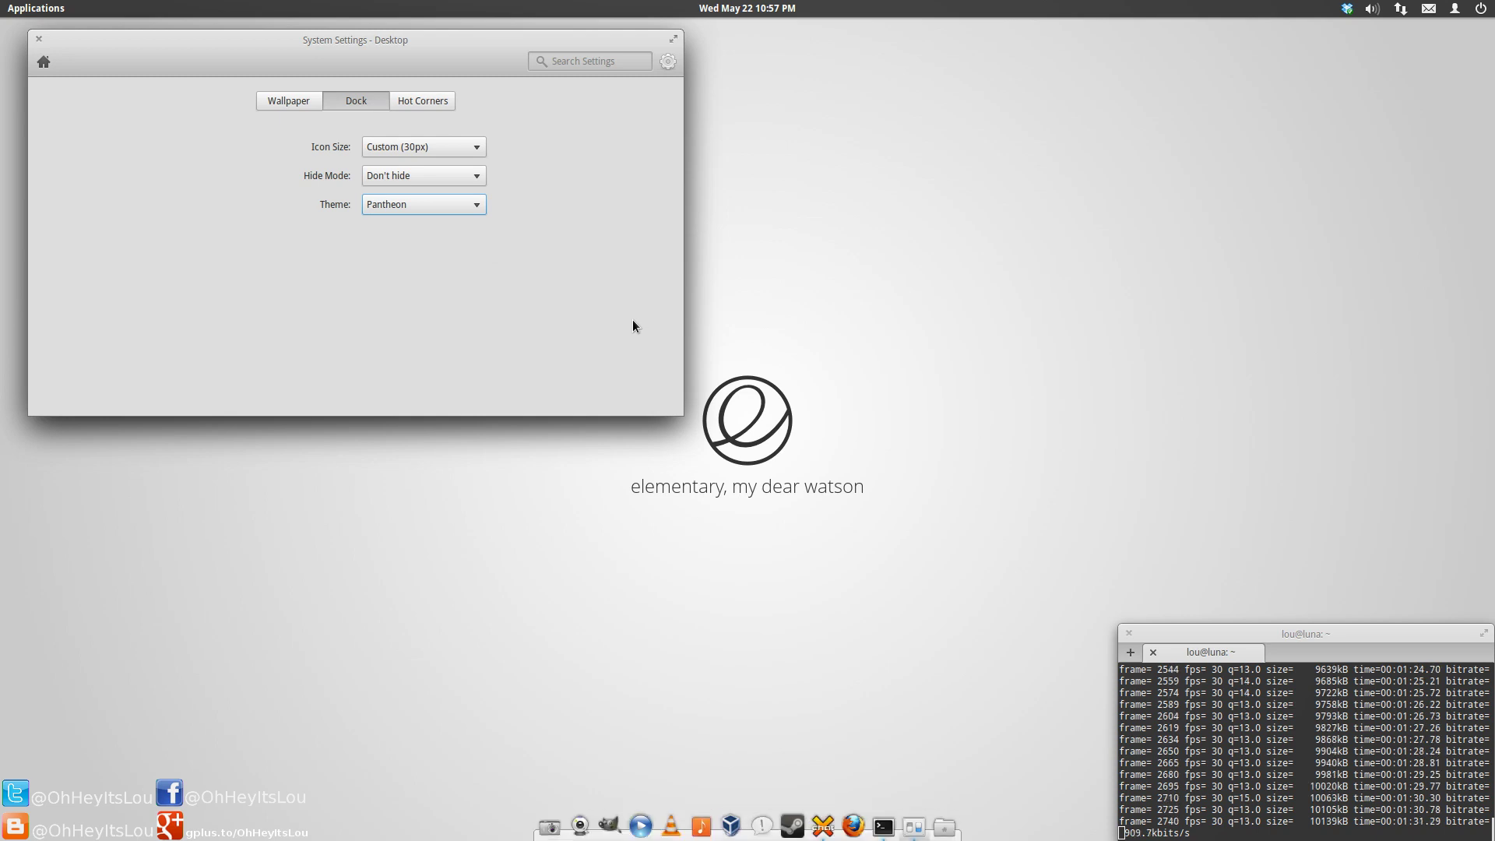
left_click(418, 201)
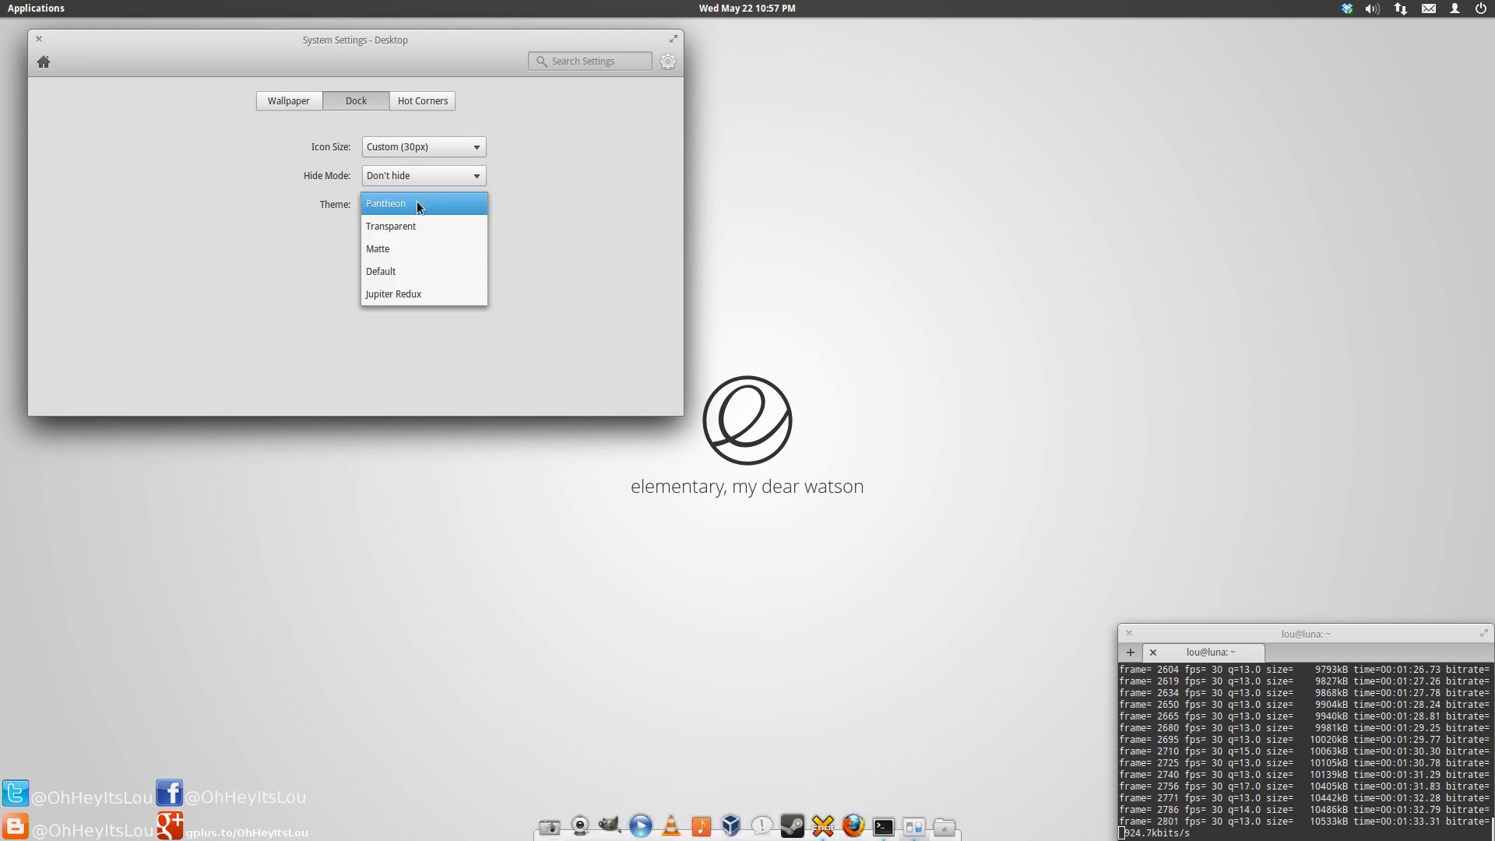
left_click(403, 295)
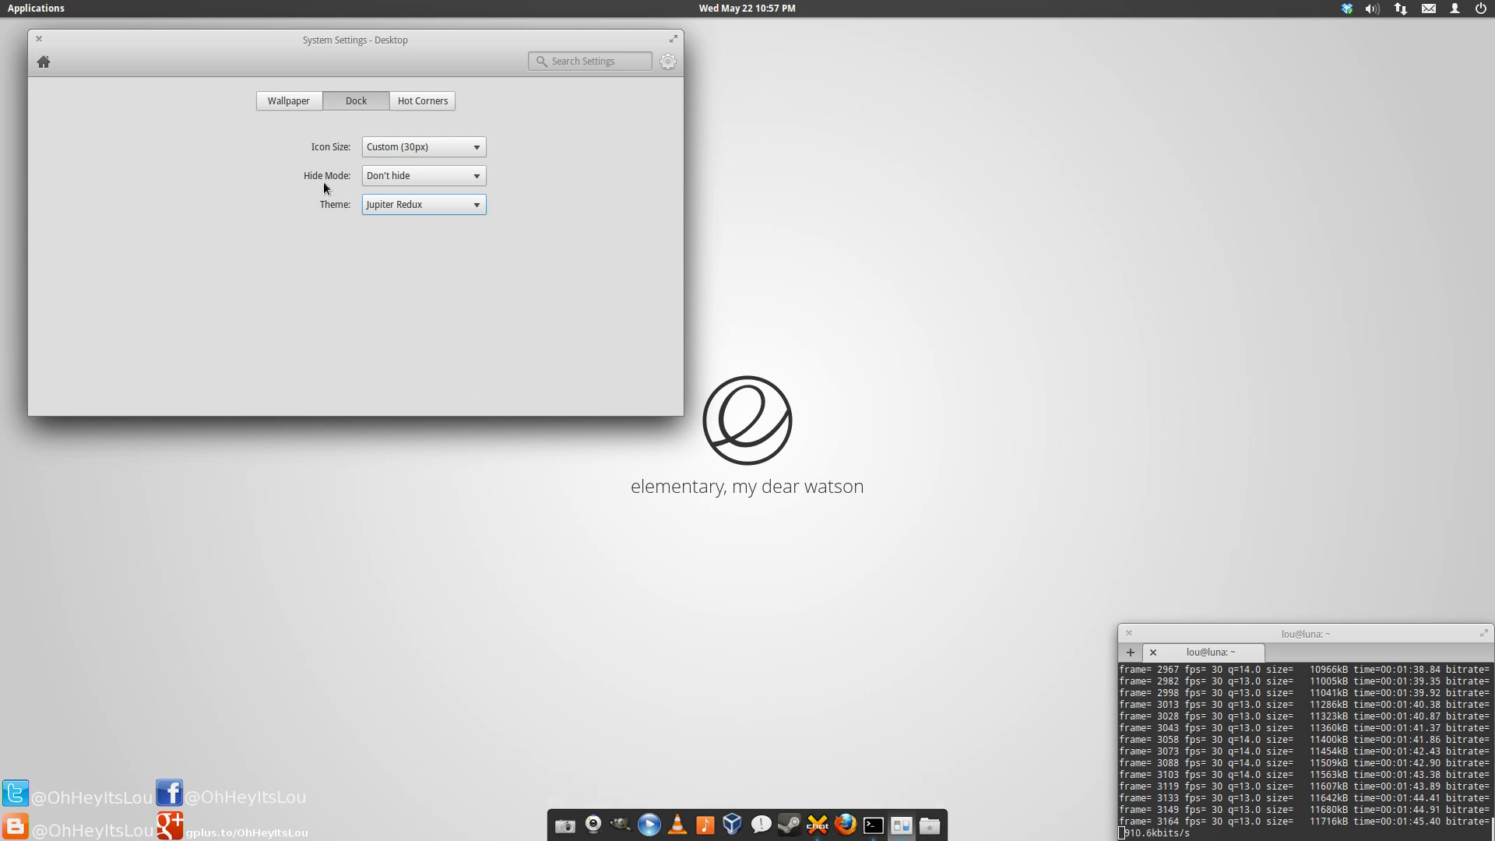
left_click(278, 98)
Step: Close System Settings and open Files at the home folder
left_click(44, 61)
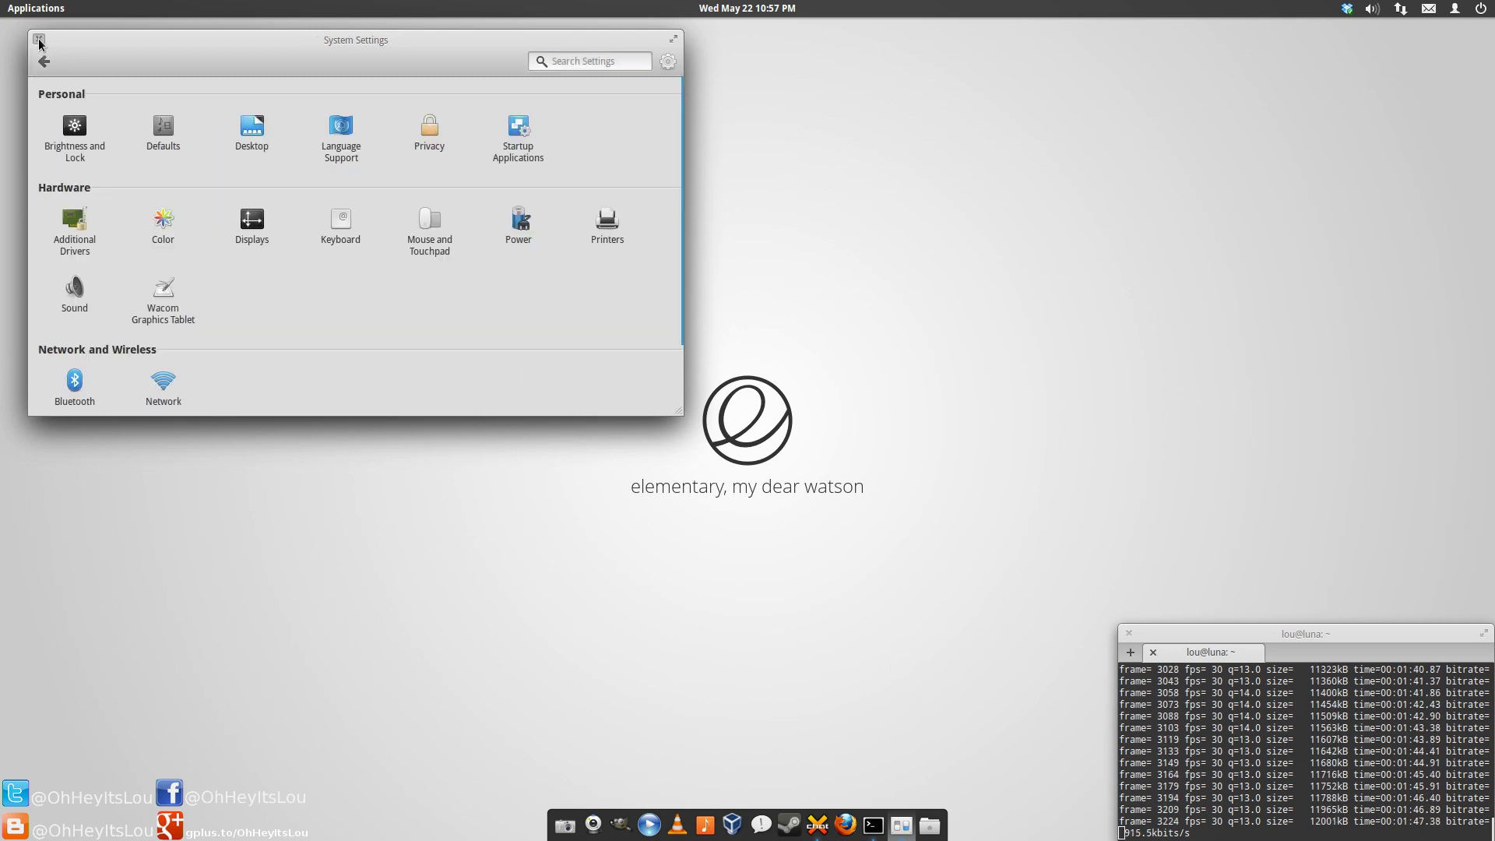
left_click(38, 38)
left_click(930, 826)
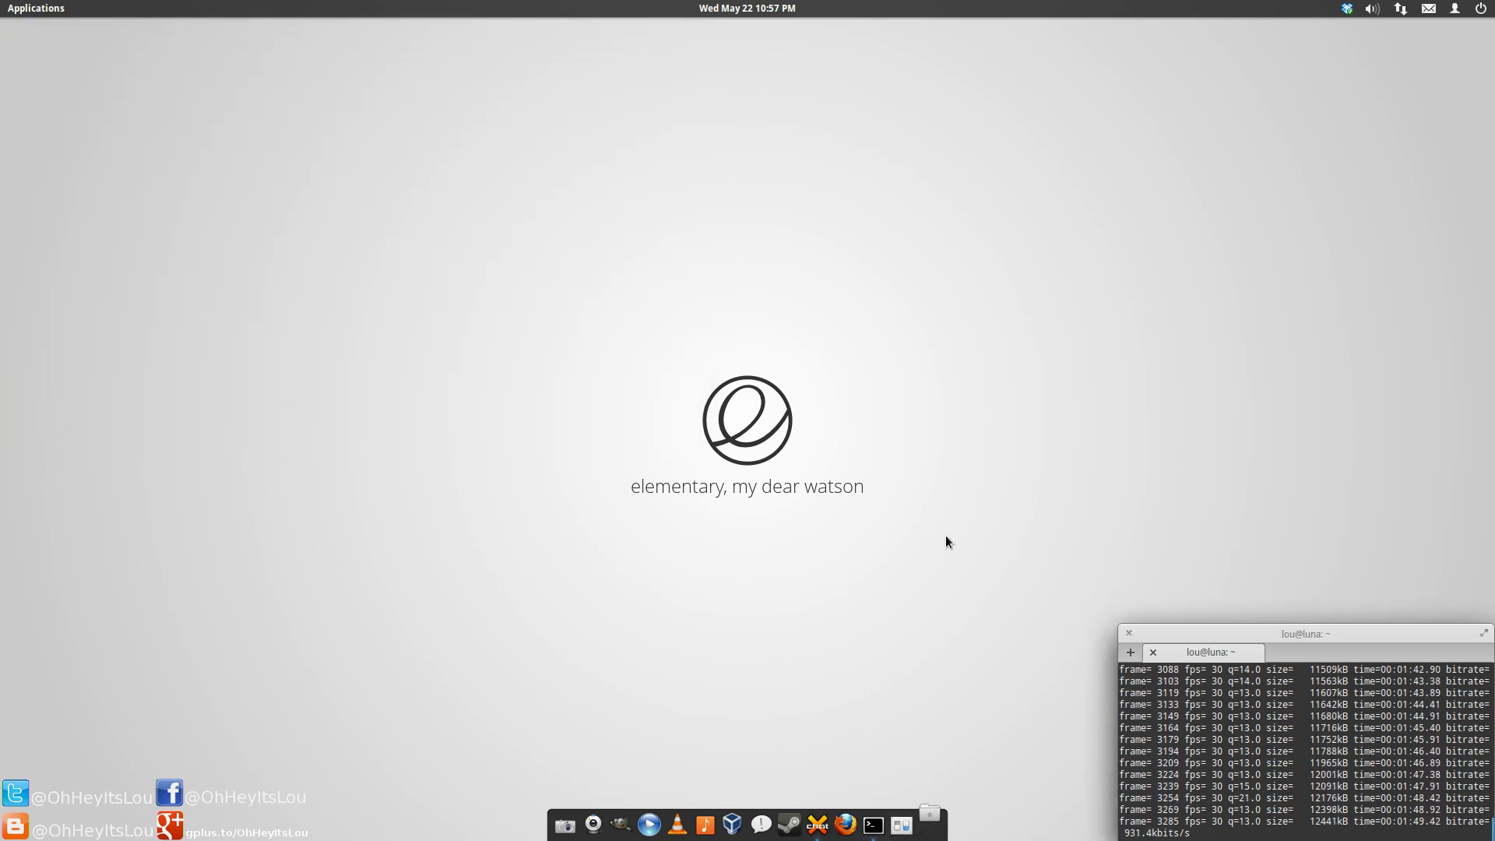
left_click_drag(664, 113, 557, 61)
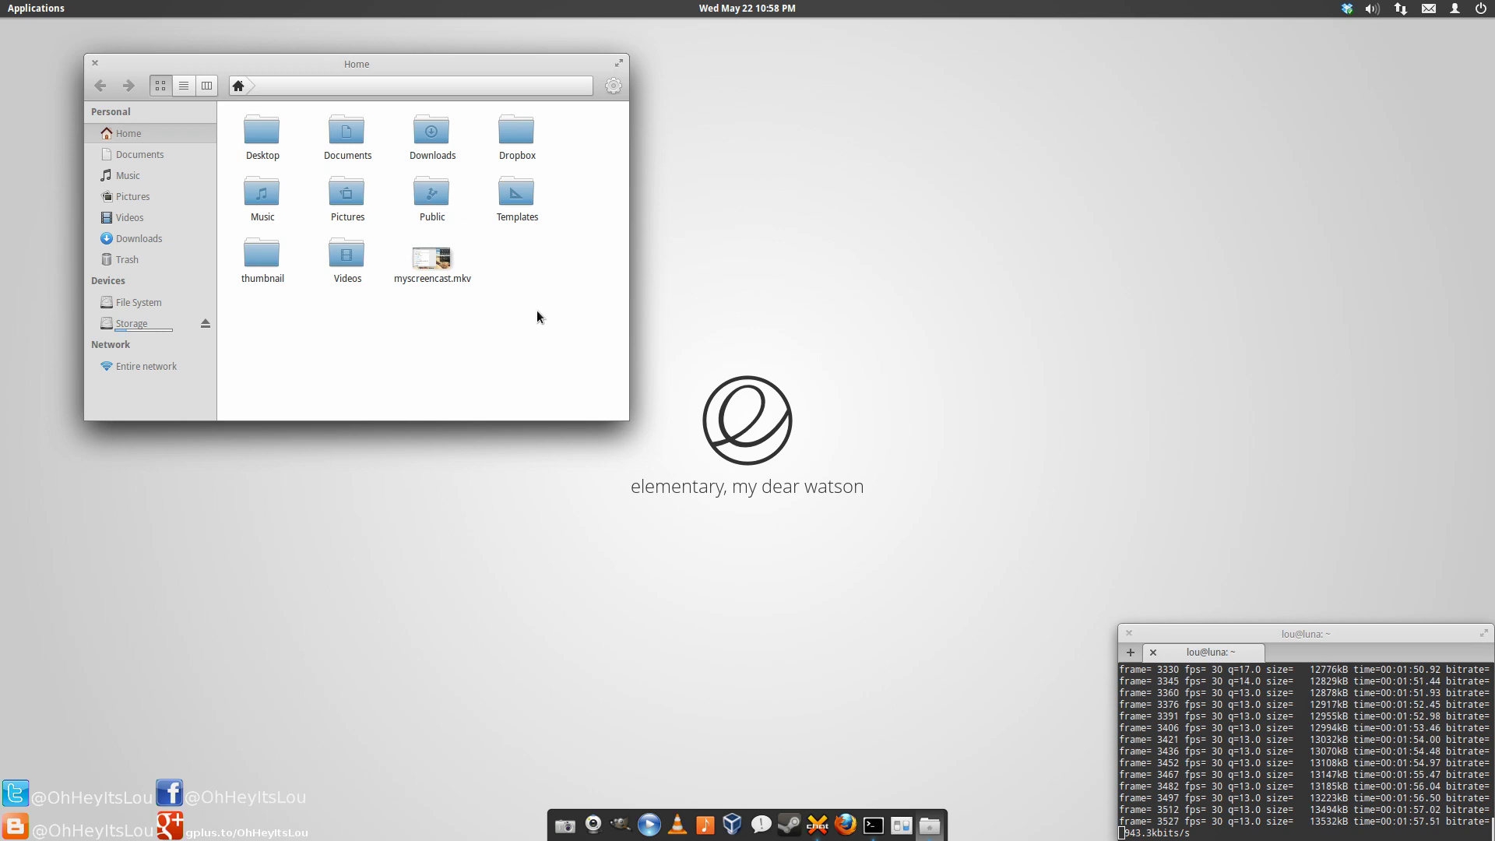
Step: Show hidden files with Ctrl+H and navigate into .config/plank/dock1
key("ctrl+h")
scroll(525, 295, "down", 1)
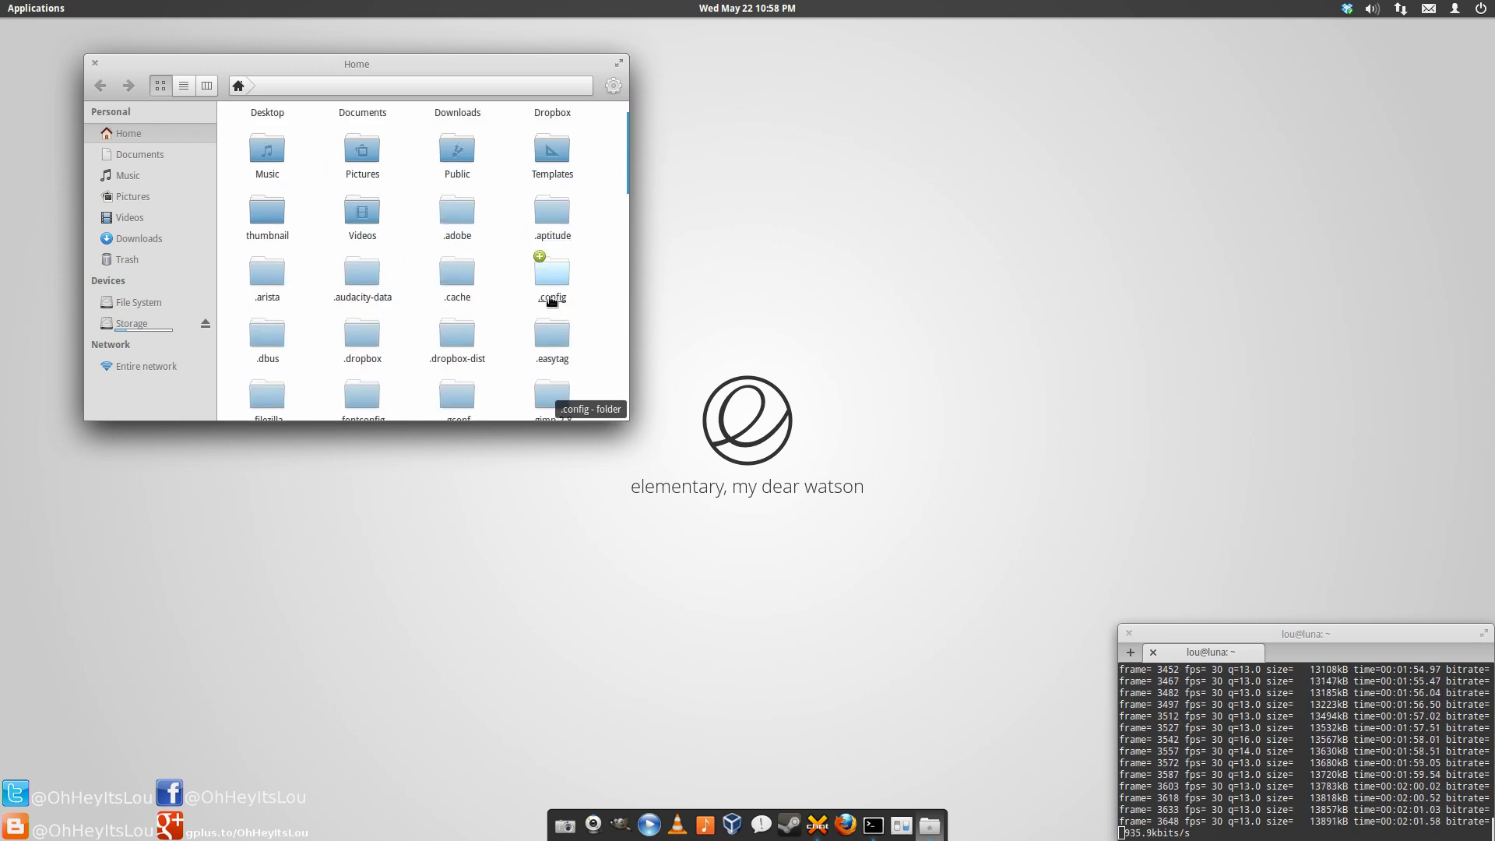
left_click(551, 301)
left_click(338, 354)
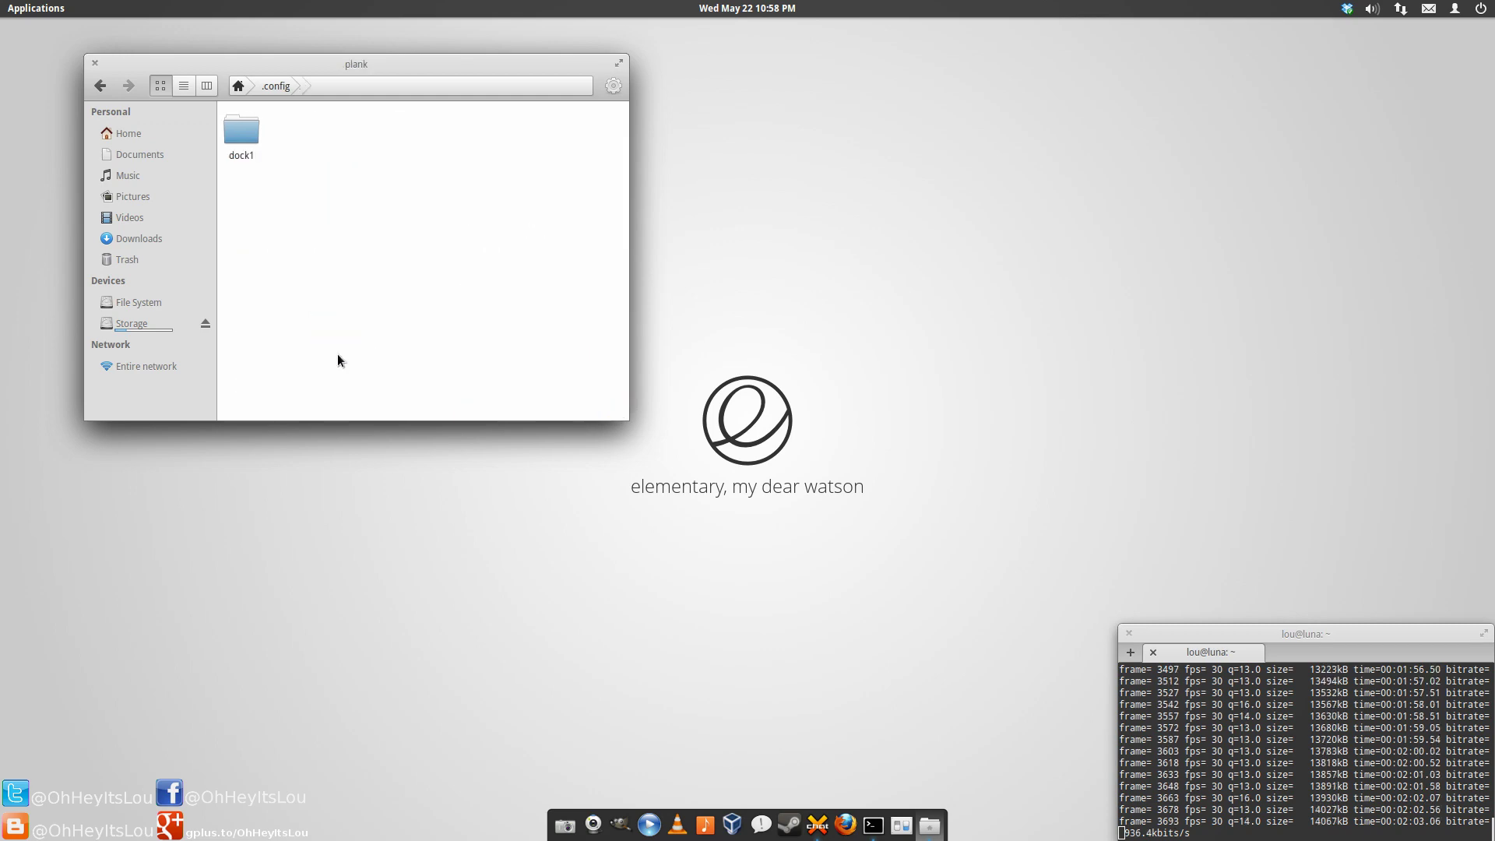
left_click(254, 143)
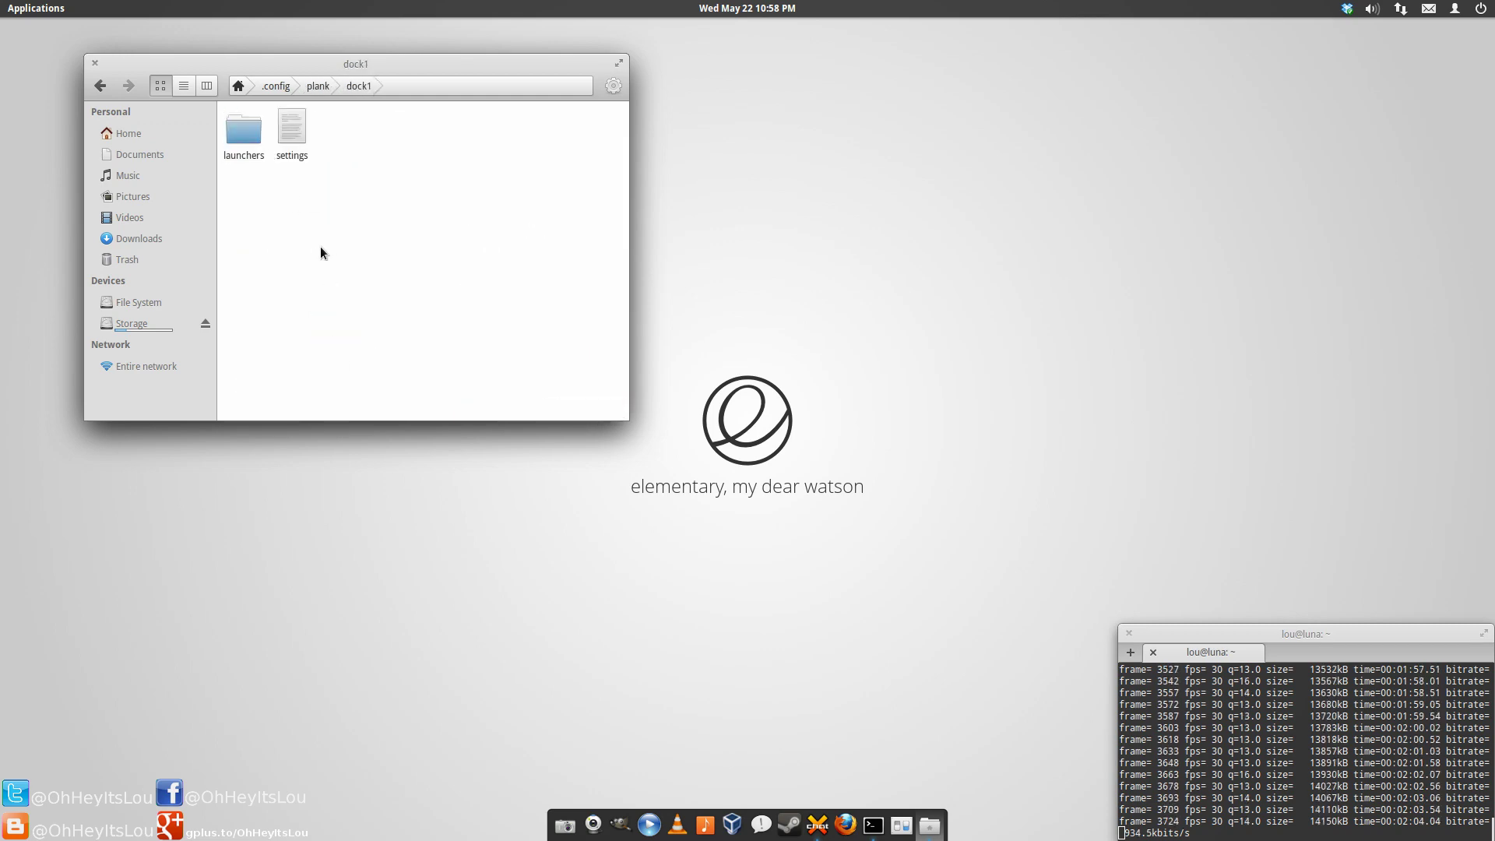
Step: Open the dock settings file in Scratch, shrink its window, and place the cursor after IconSize=30
left_click(293, 145)
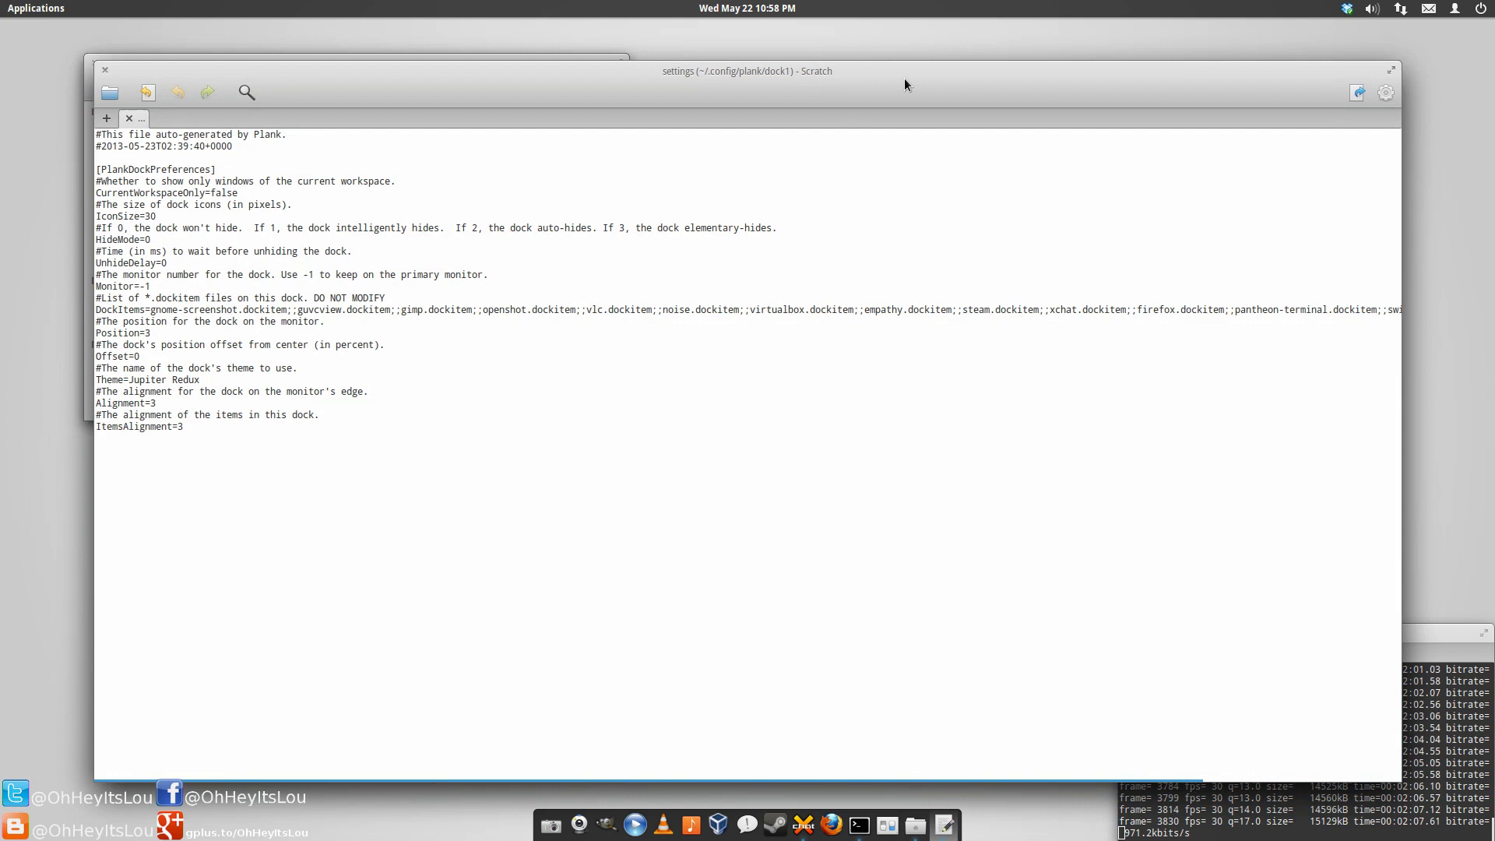
left_click_drag(1395, 776, 618, 517)
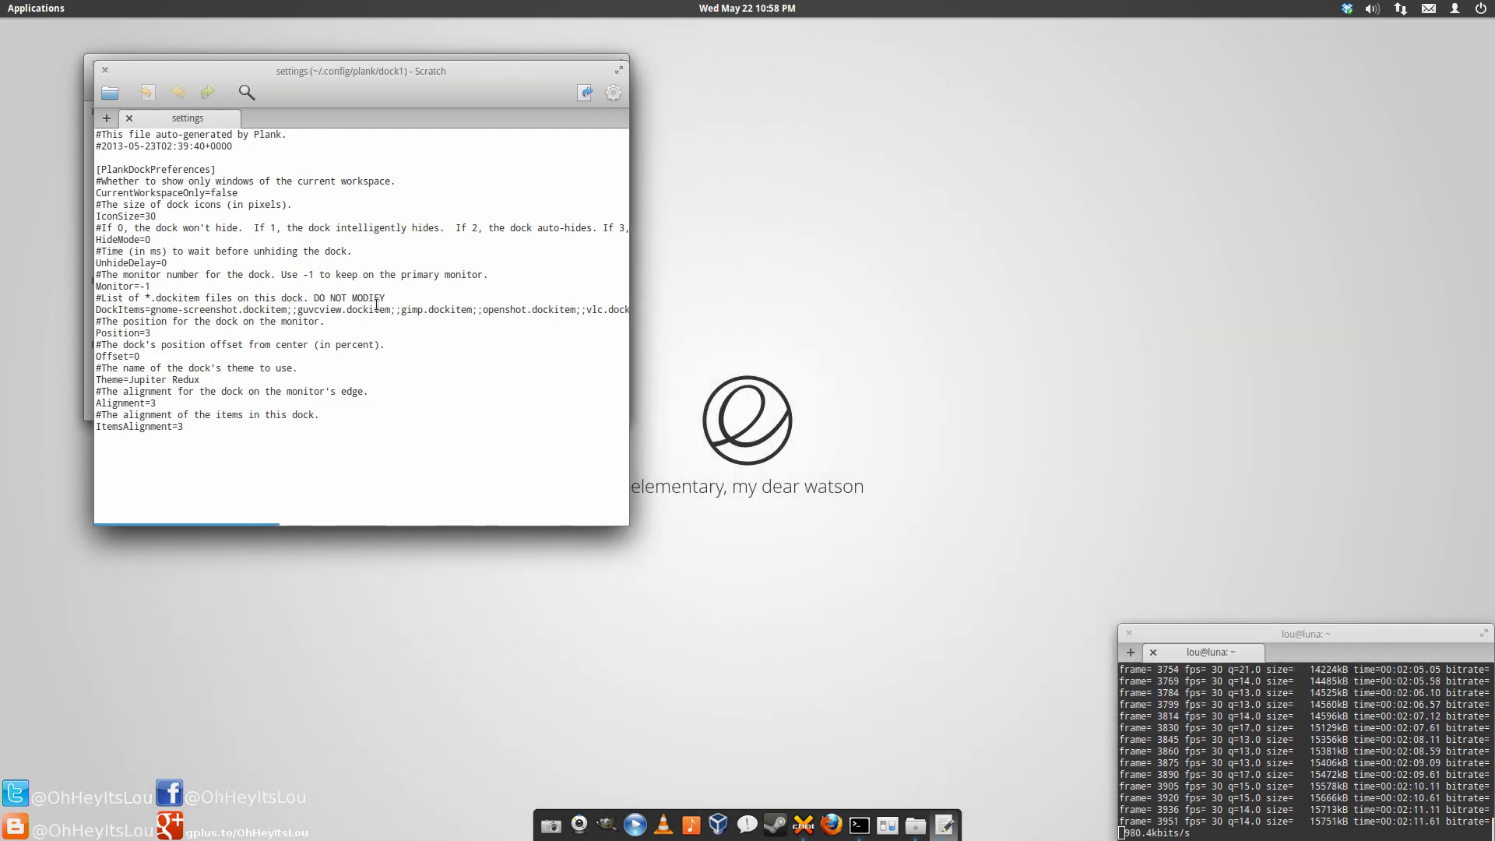
left_click(162, 216)
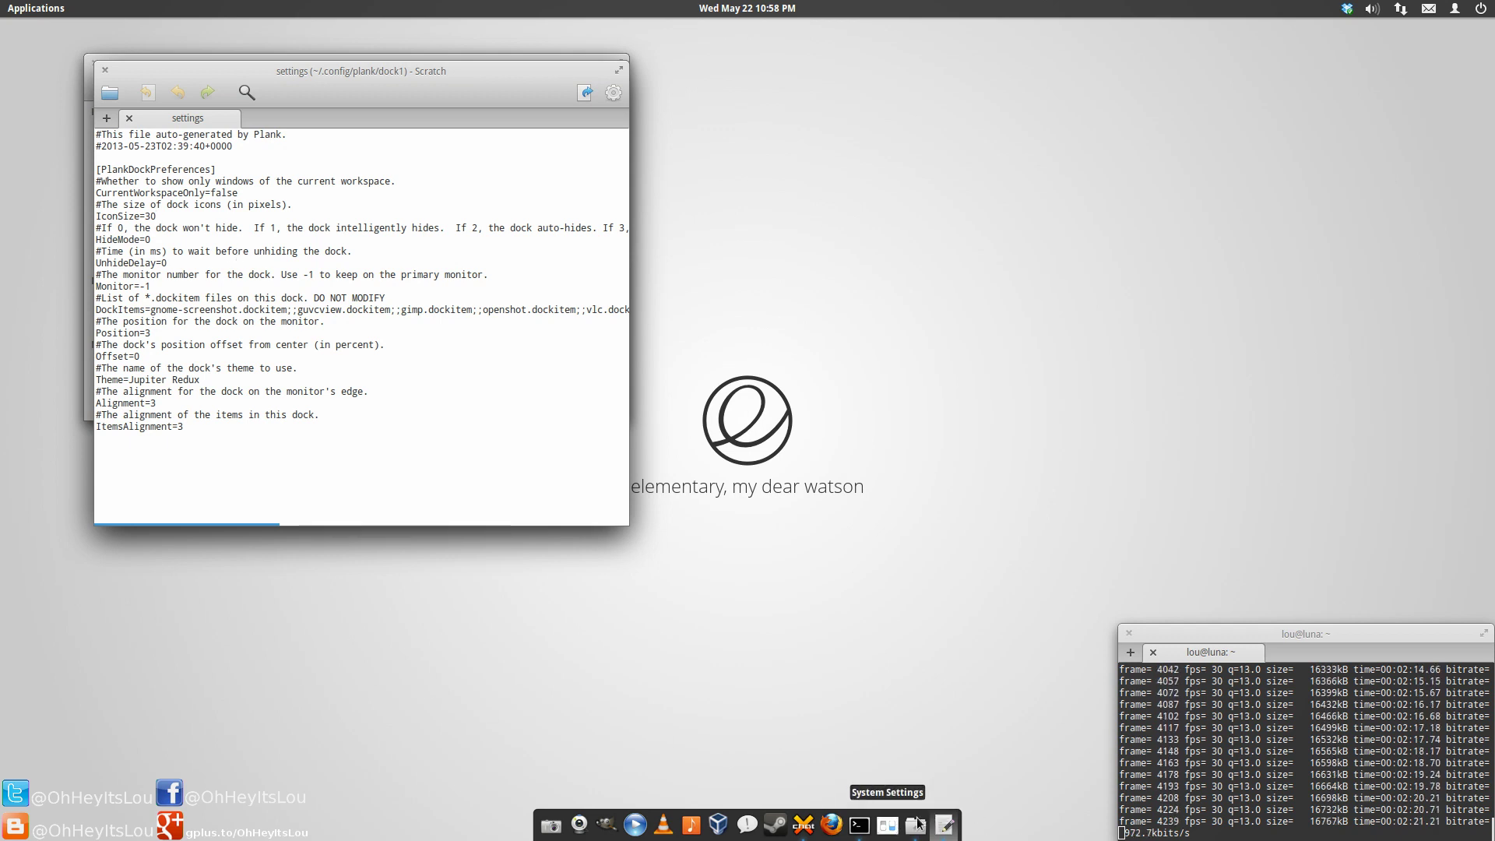
Step: Check the Dock icon size list in System Settings without changing it, then close the window
left_click(643, 331)
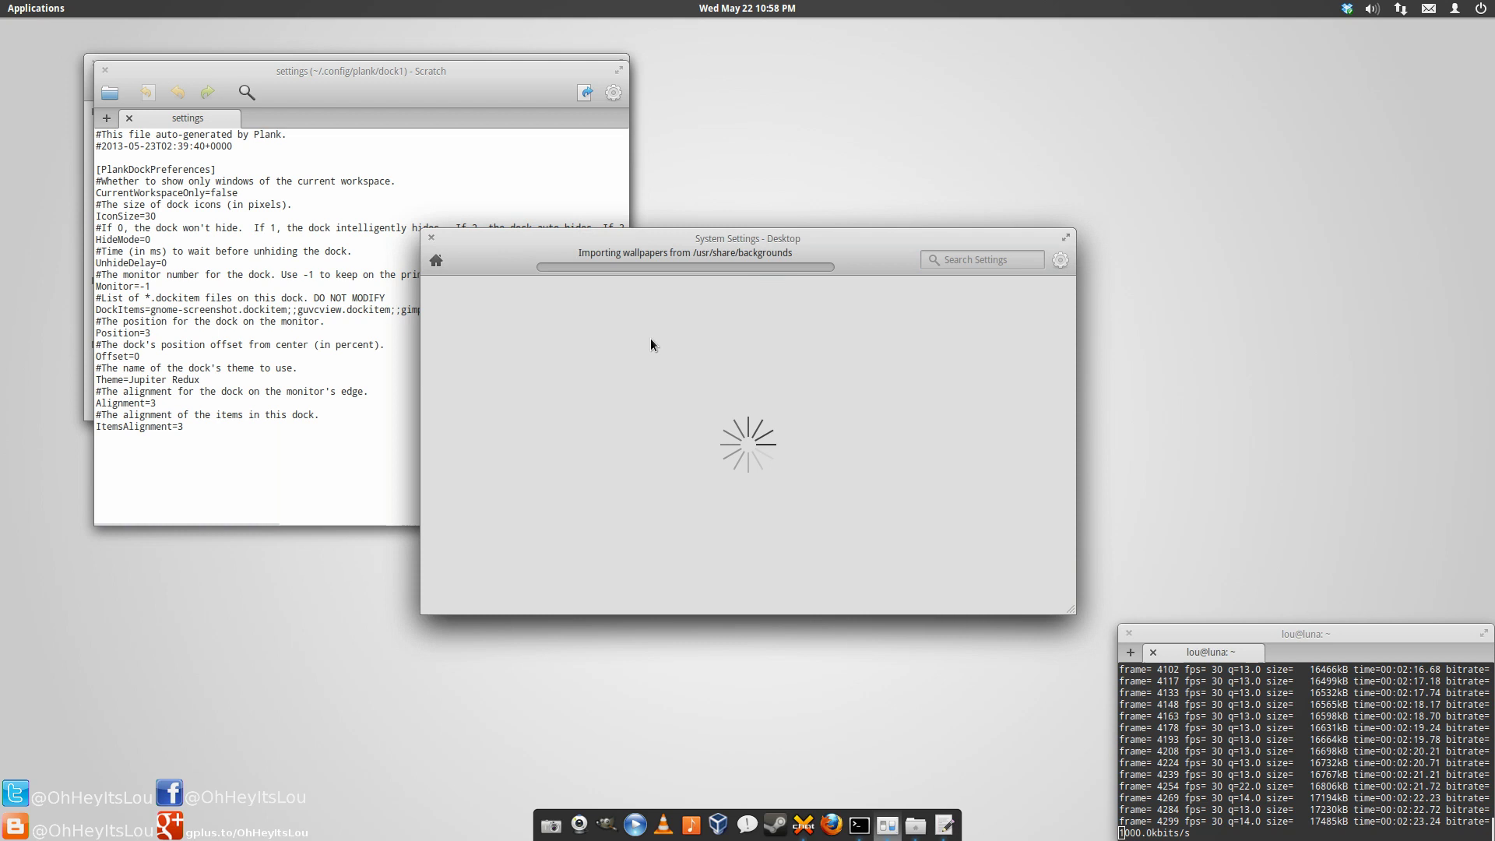
left_click(746, 299)
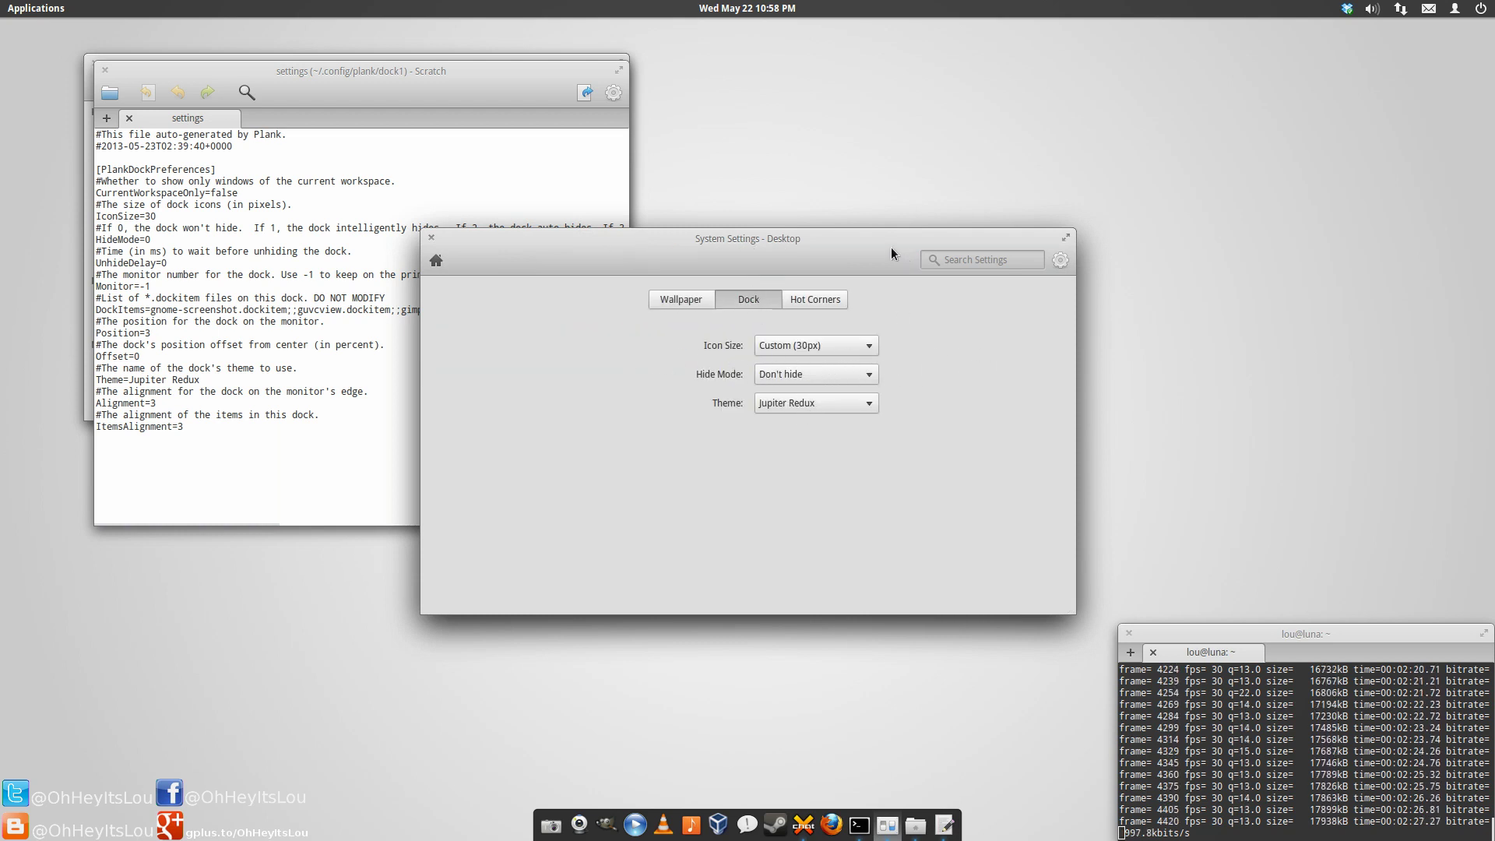
left_click_drag(891, 246, 1148, 98)
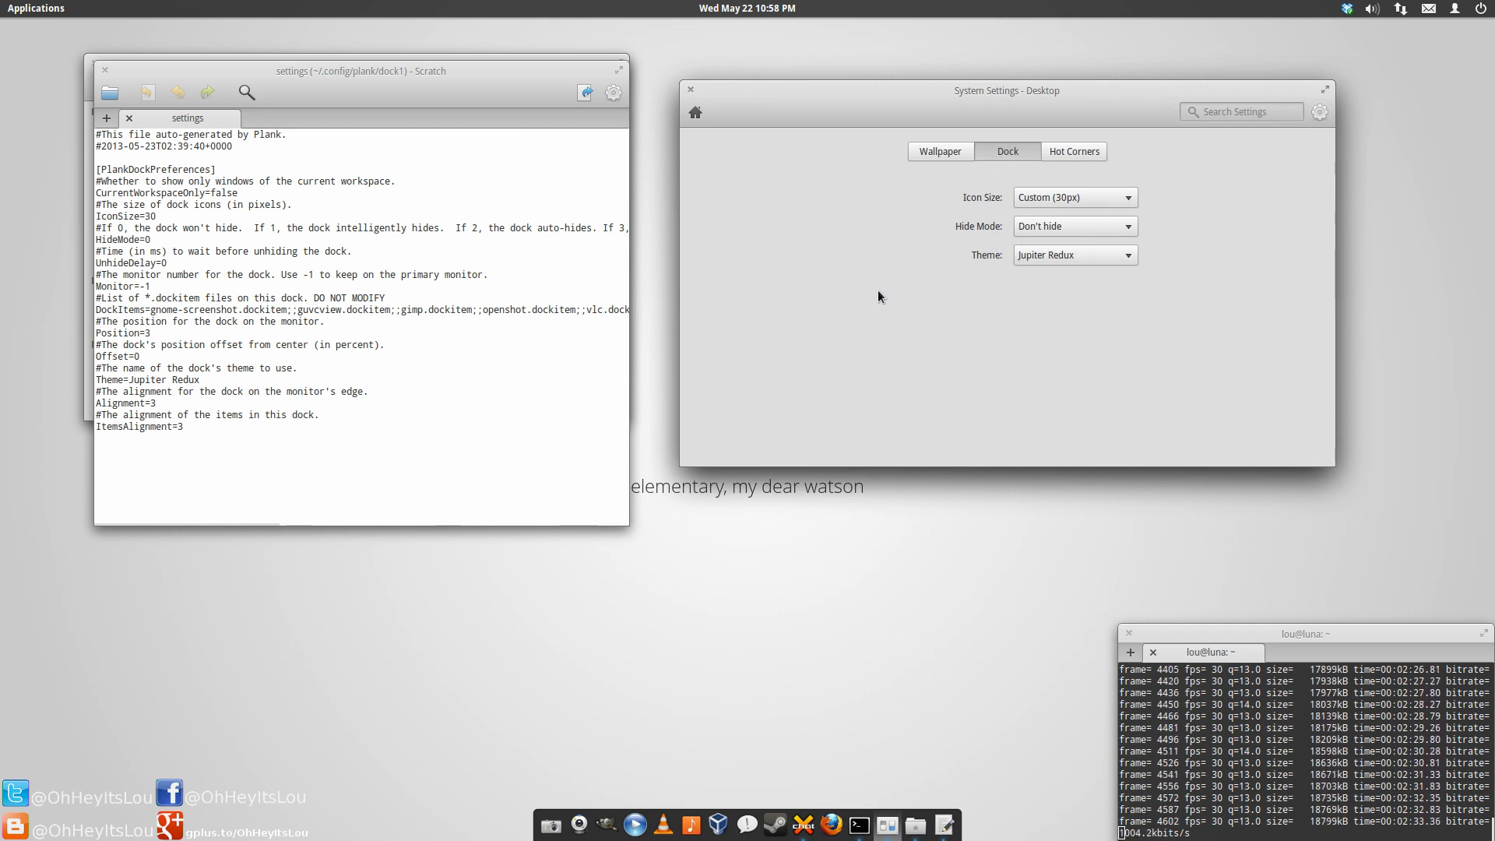
left_click(1097, 195)
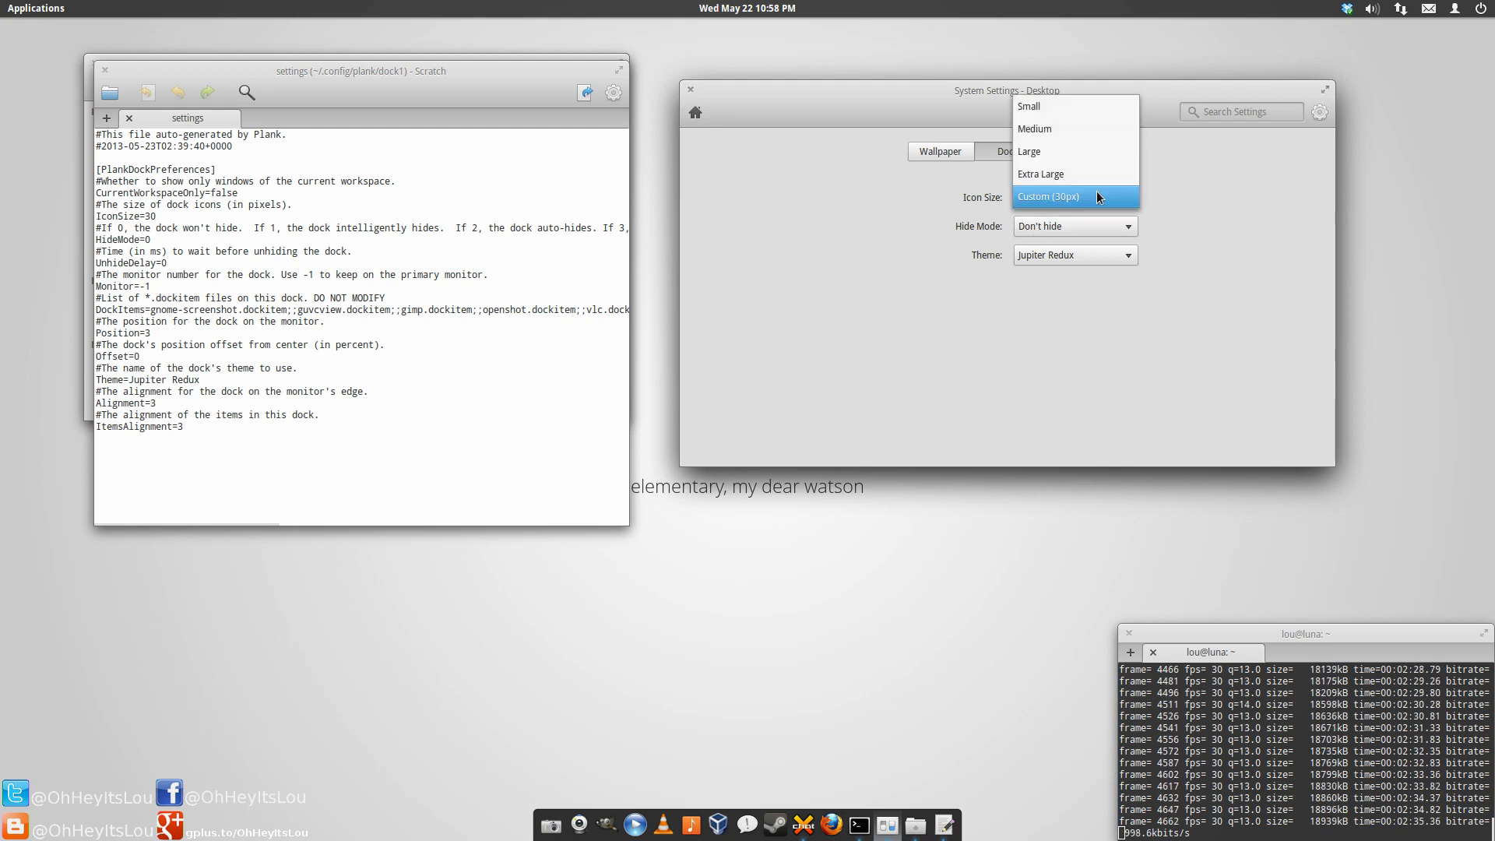
key("Escape")
left_click(696, 112)
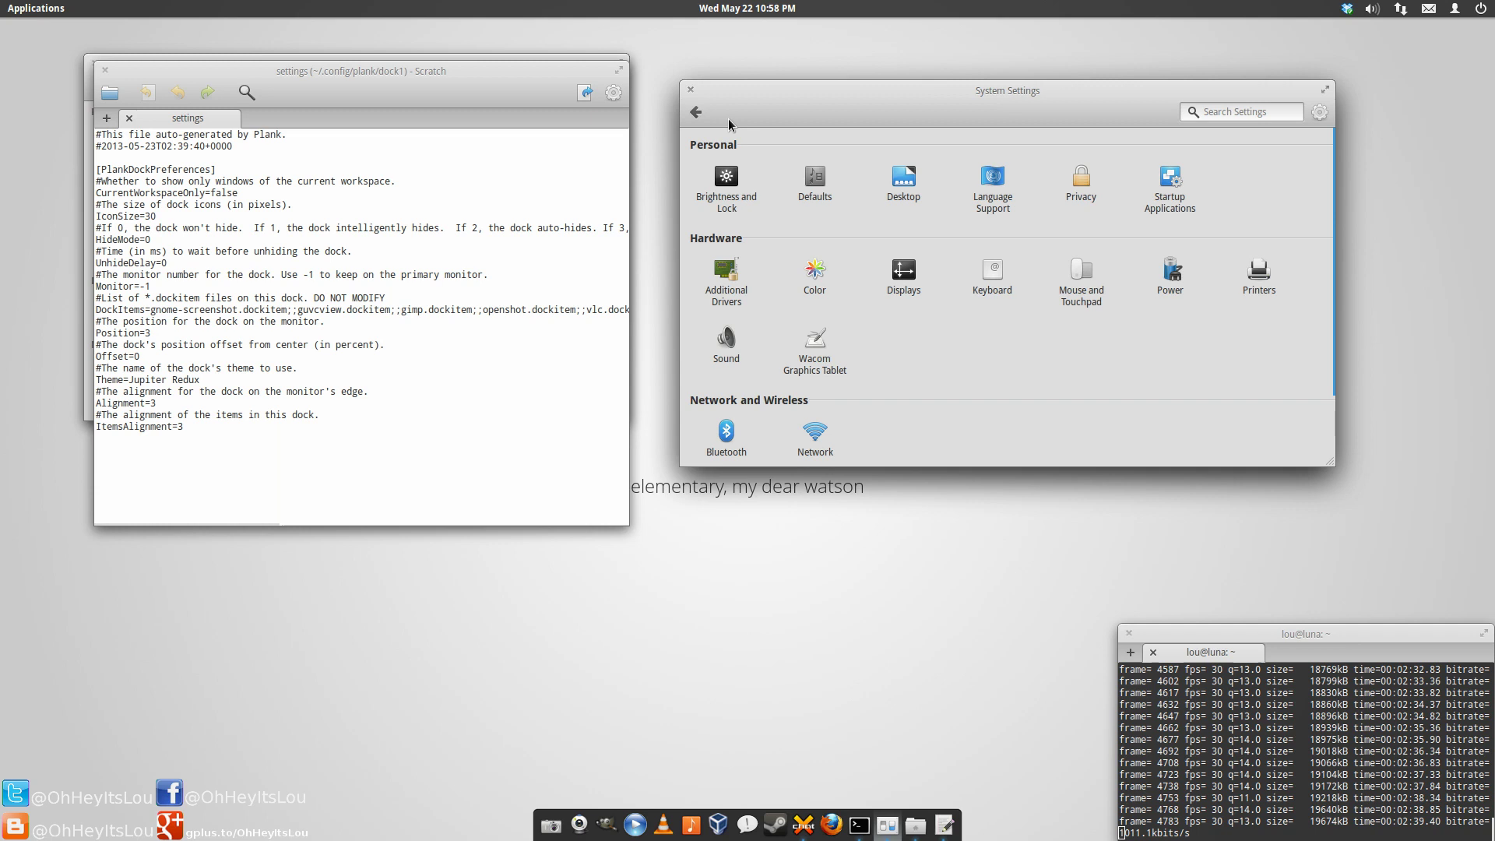
left_click(690, 90)
Step: Change IconSize in the Plank settings file from 30 to 20
left_click(168, 218)
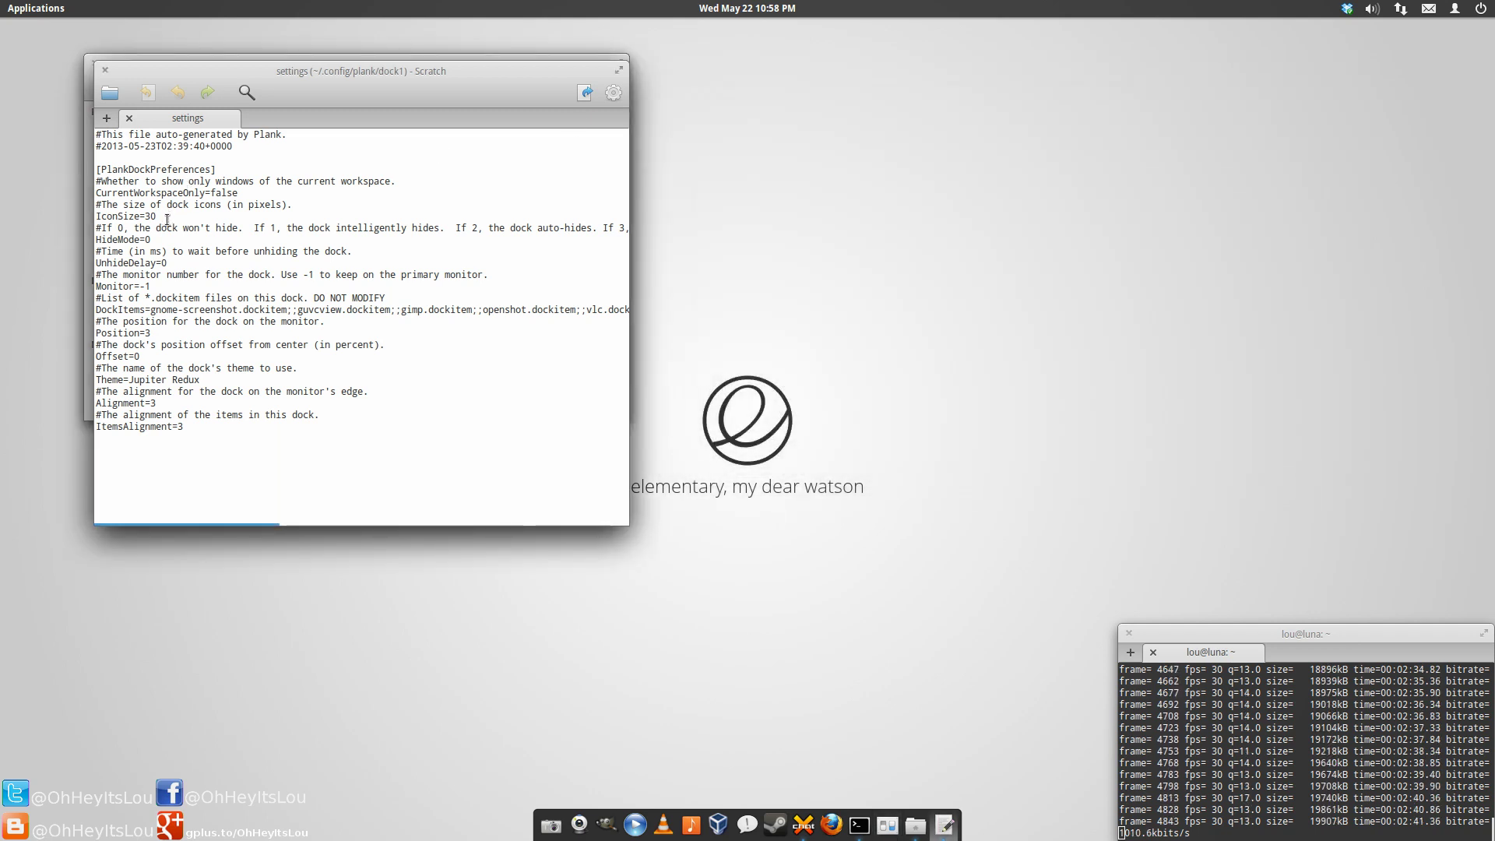
key("BackSpace")
key("BackSpace")
type("20")
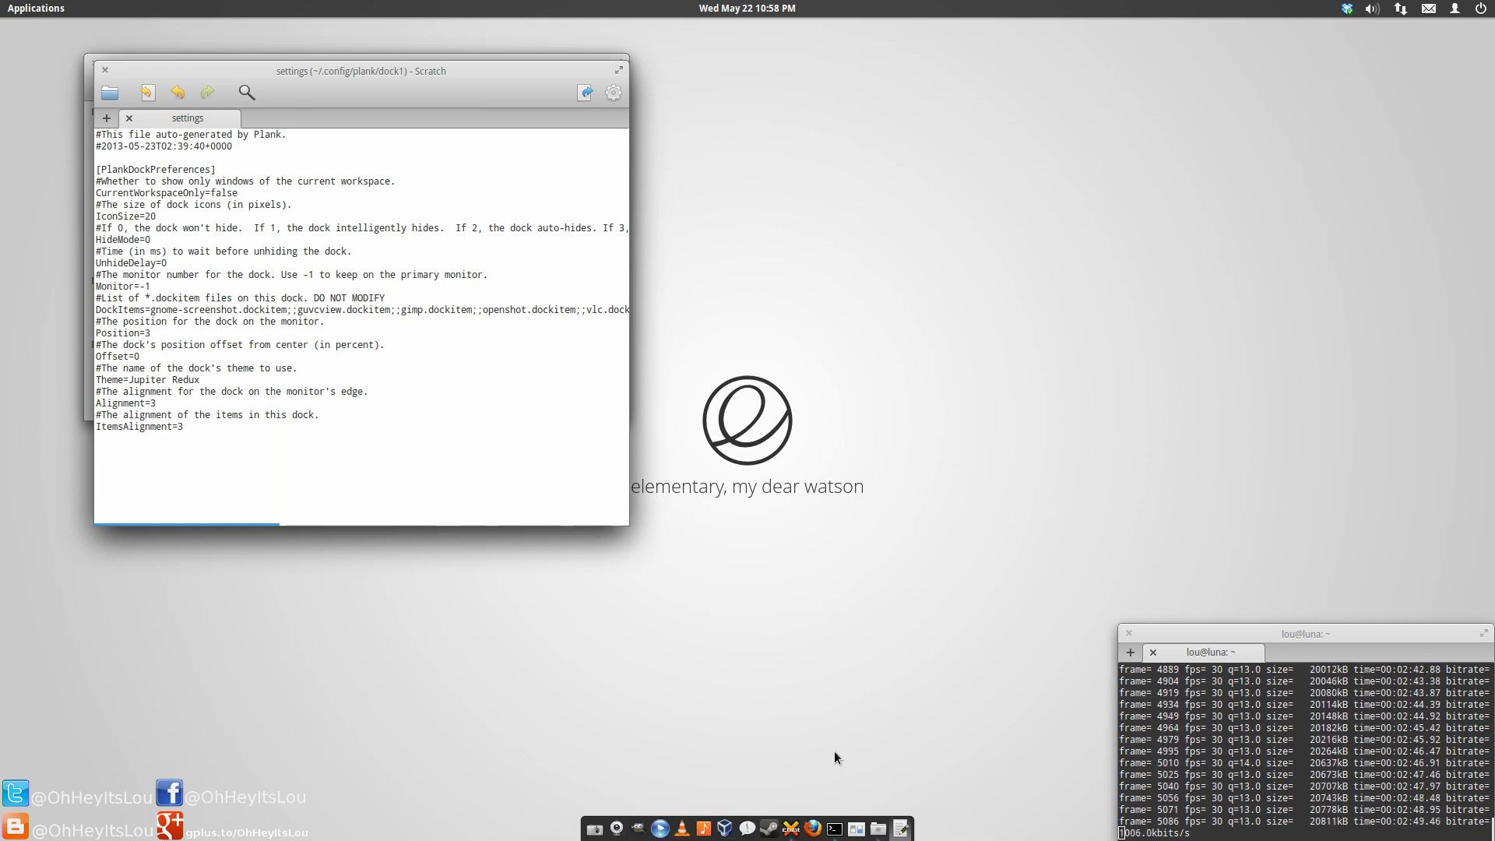
Step: Open System Settings' Desktop Dock section and check the icon size list
left_click(856, 828)
left_click_drag(884, 259, 1094, 99)
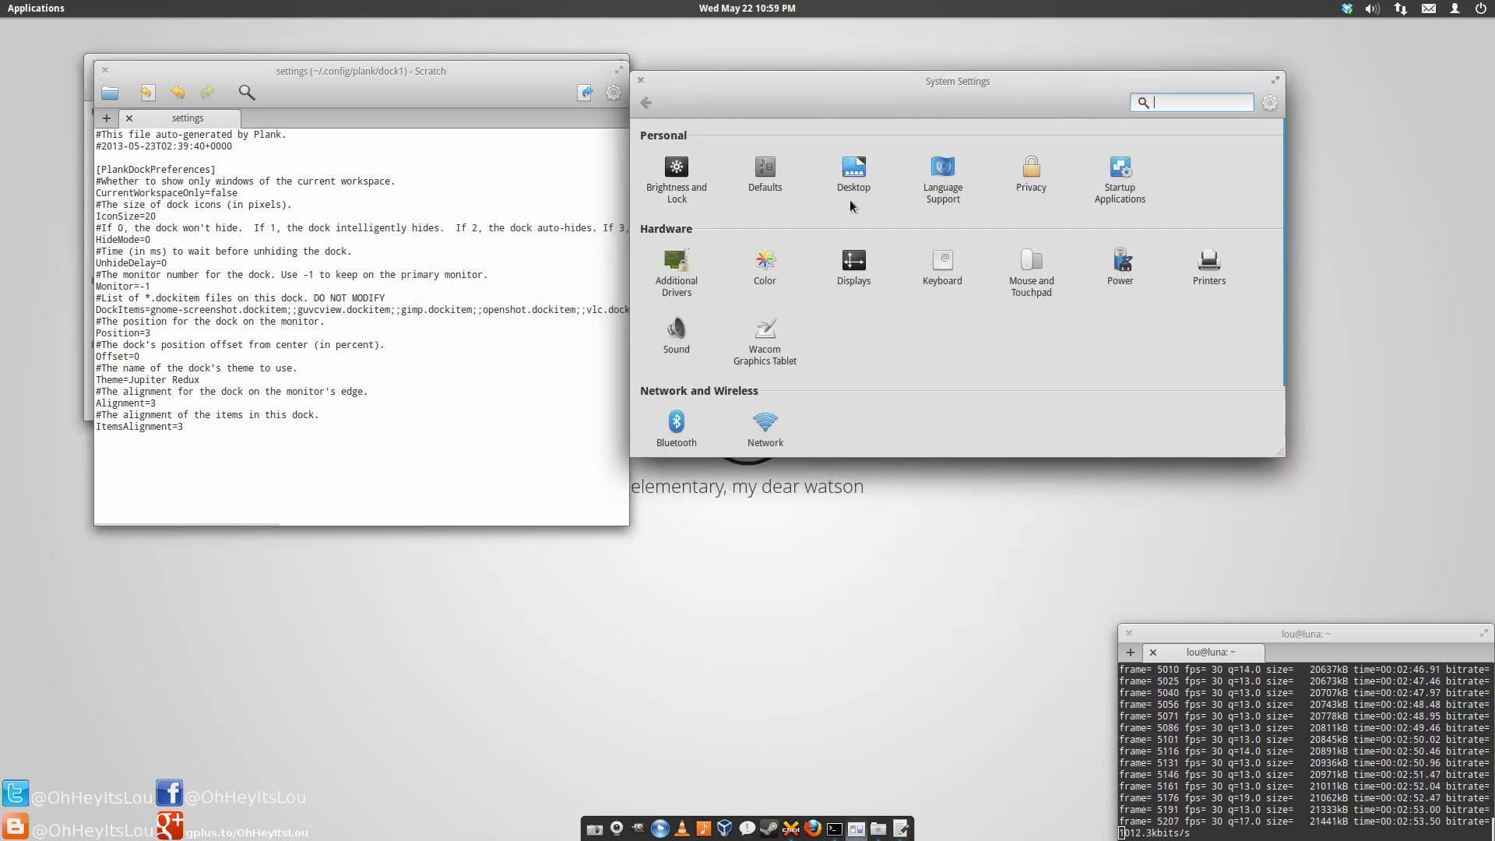
left_click(852, 175)
left_click(958, 142)
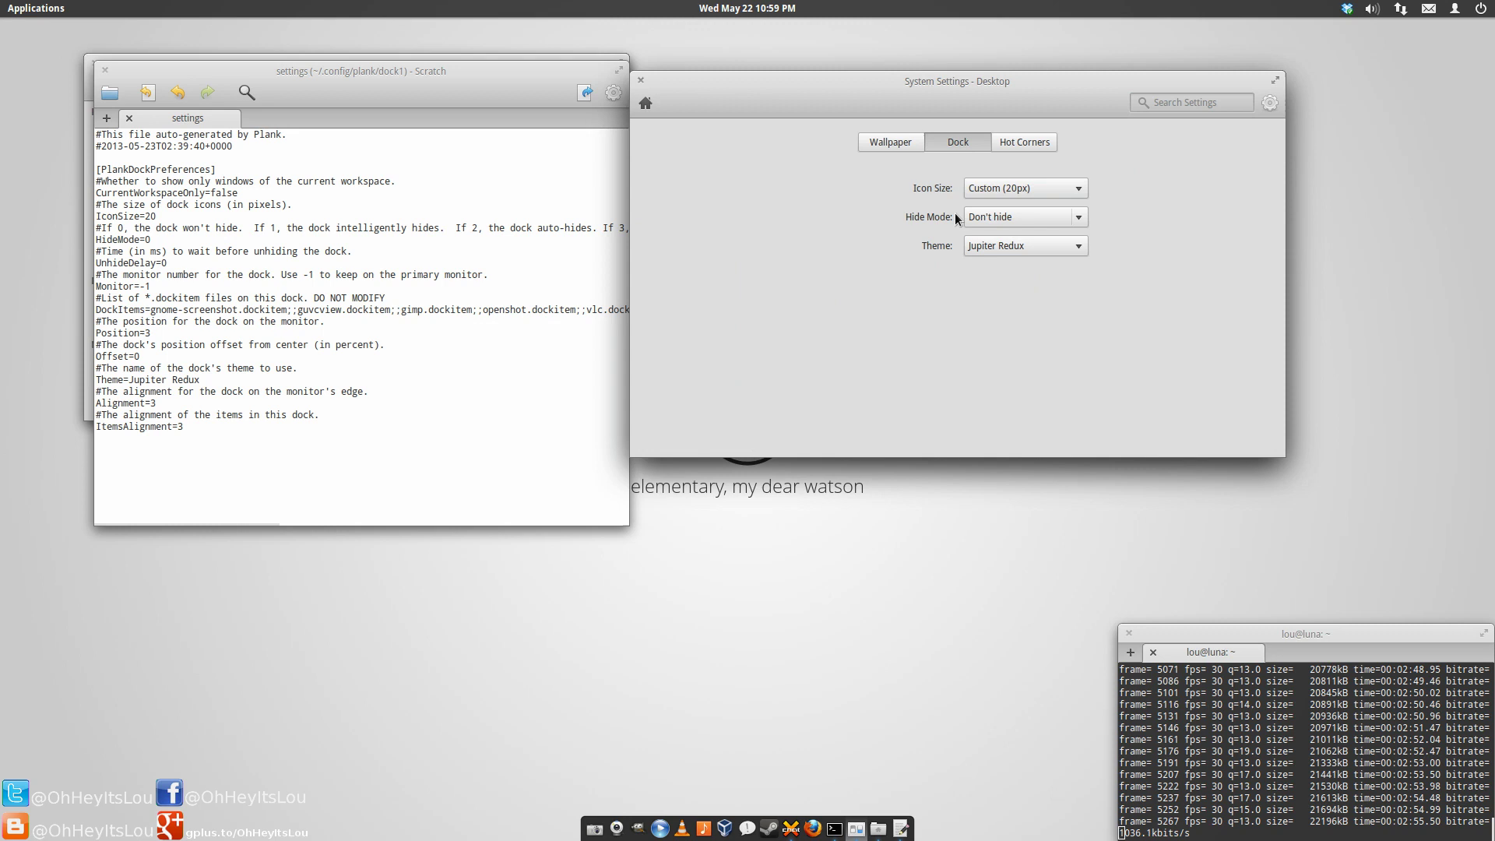
left_click(1035, 188)
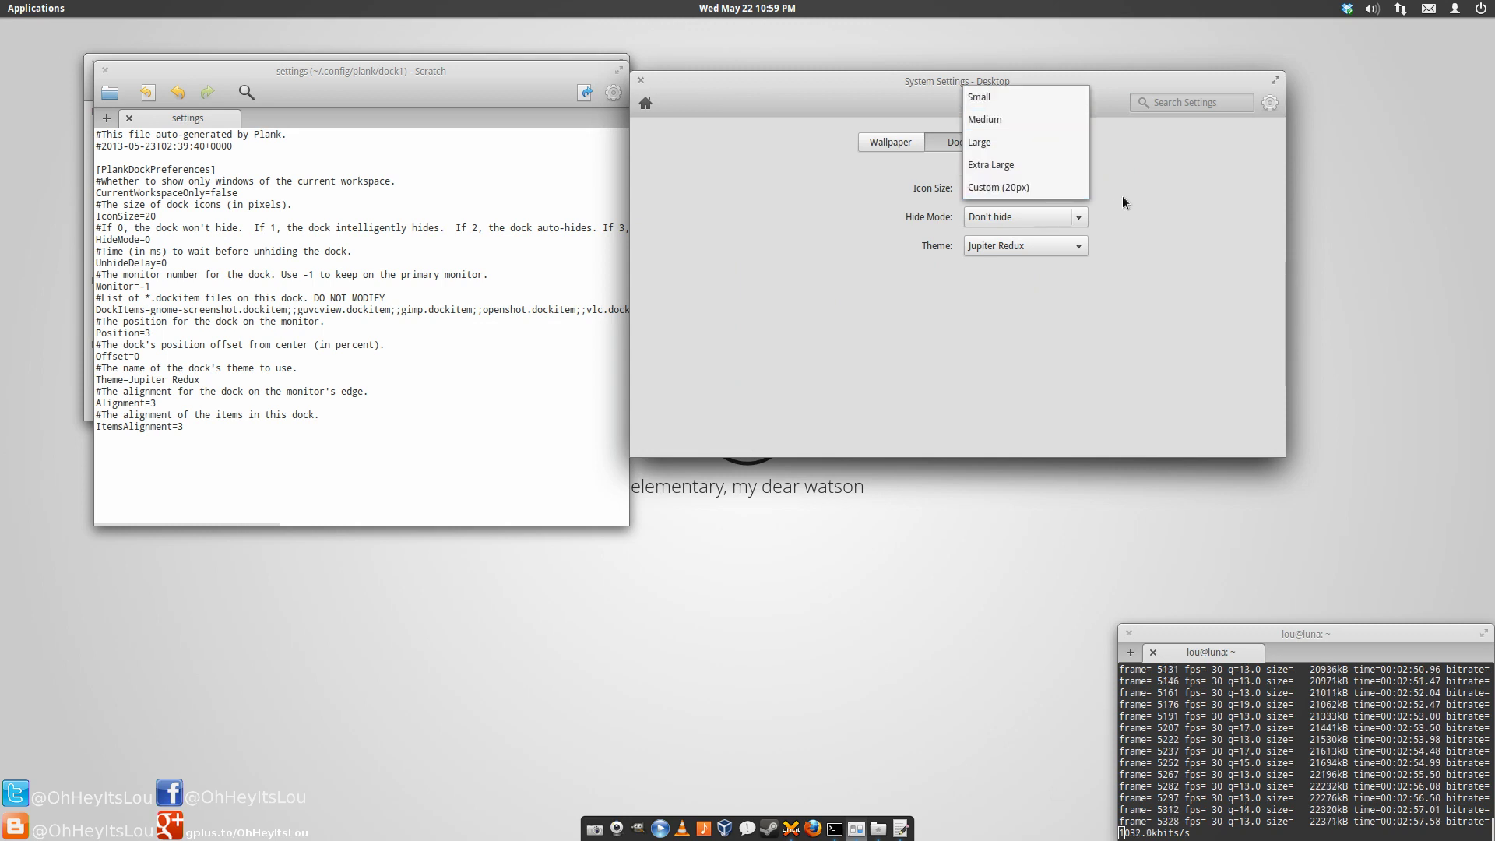
left_click(1145, 197)
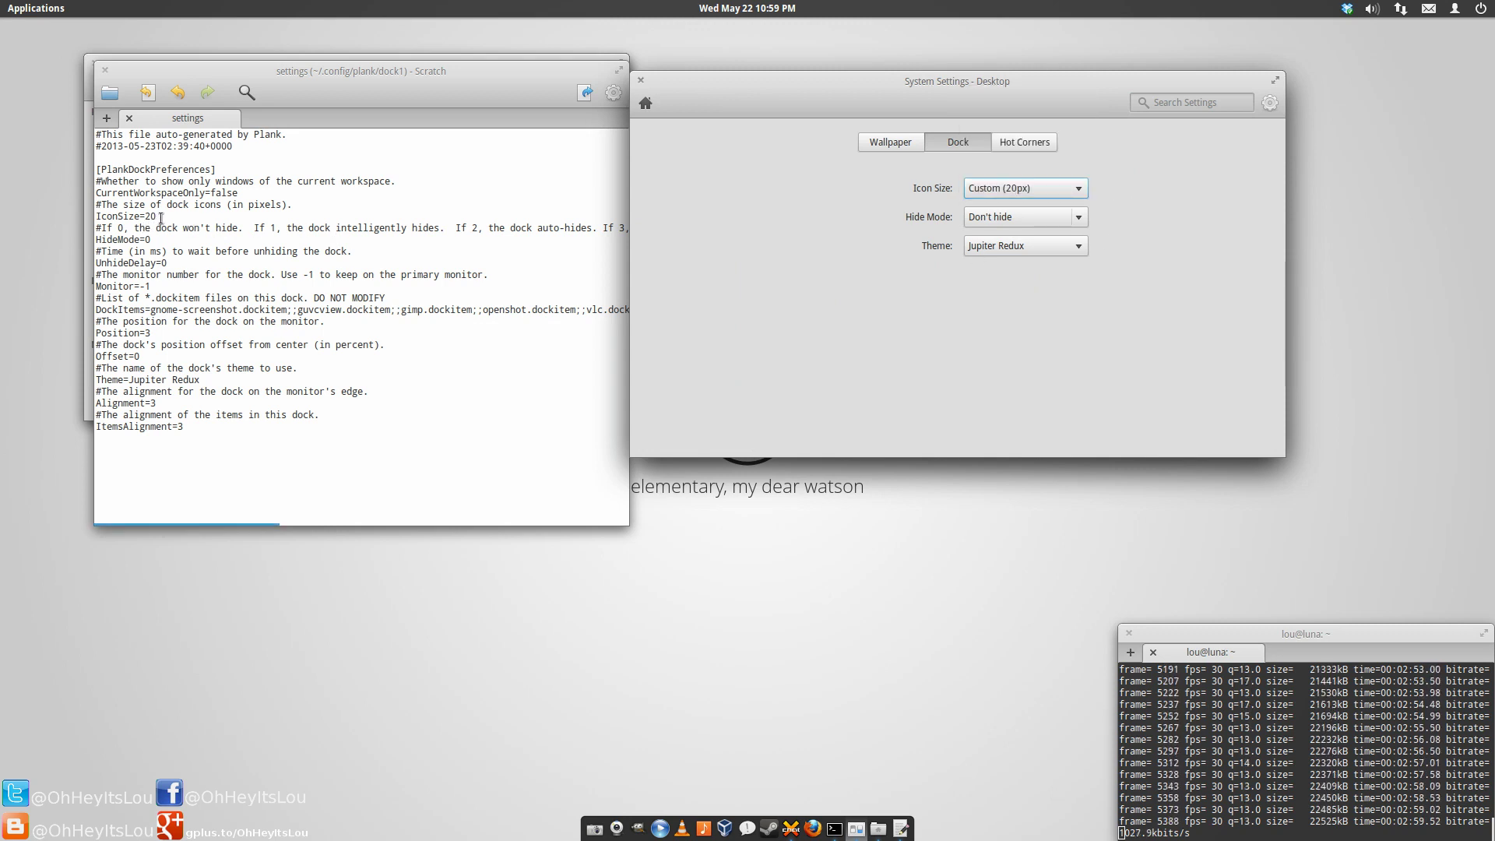
Step: Set IconSize back to 30 in the file, enlarging the dock icons
left_click(316, 282)
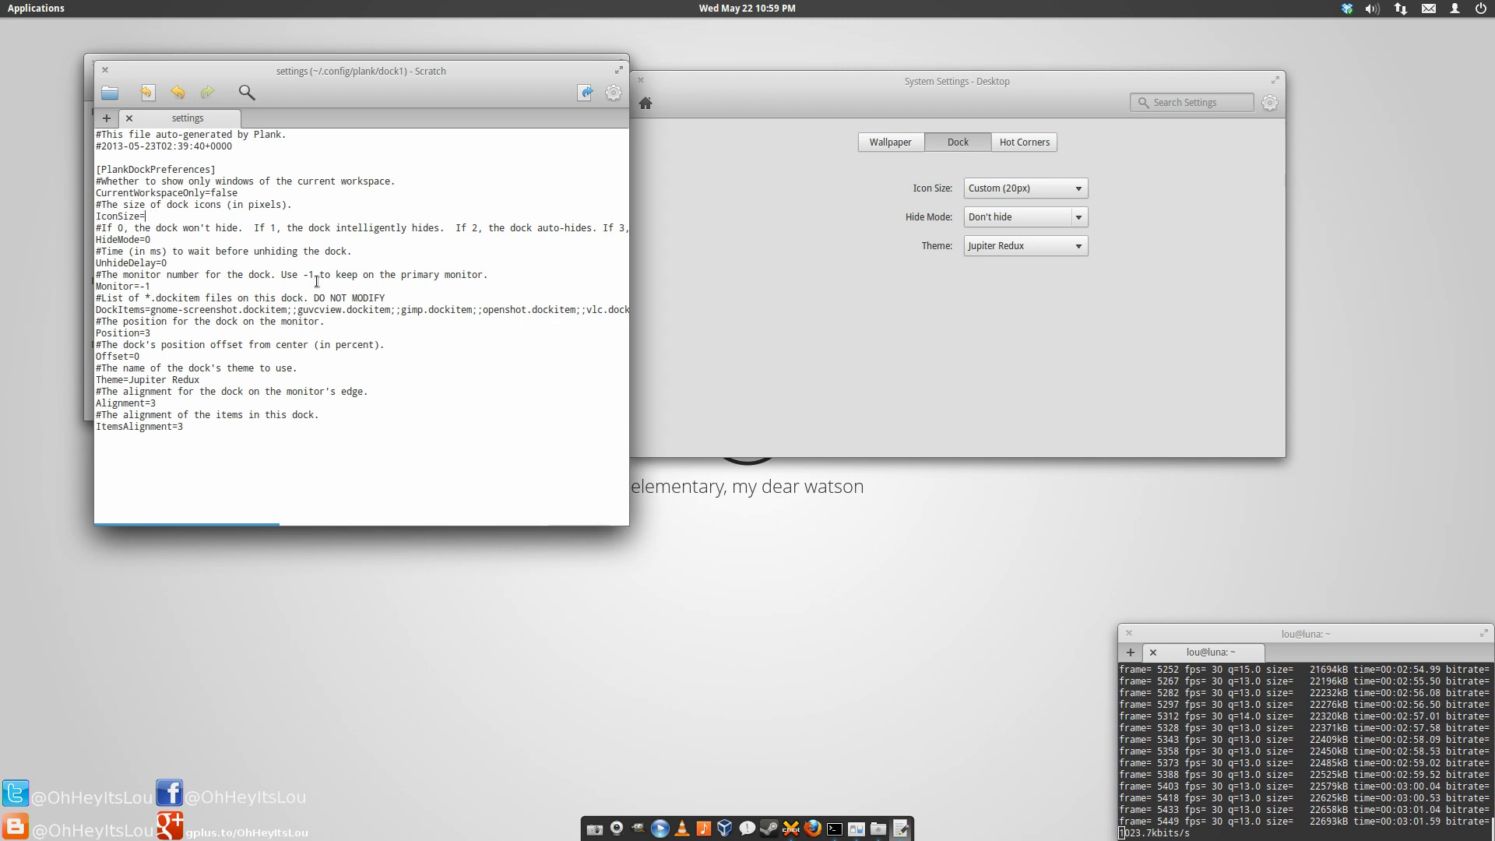
type("30")
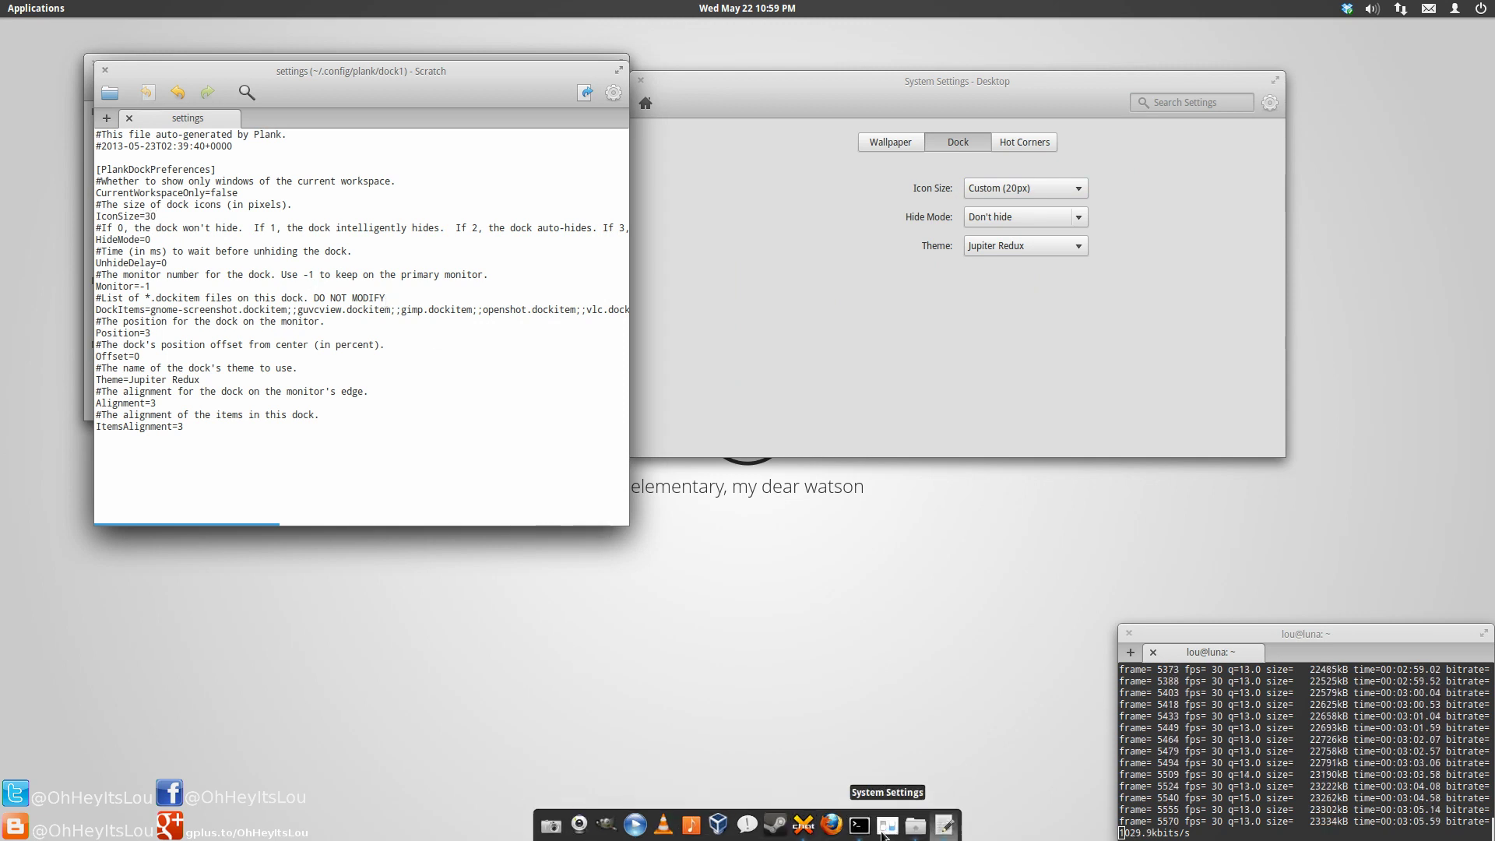
left_click_drag(668, 97, 795, 90)
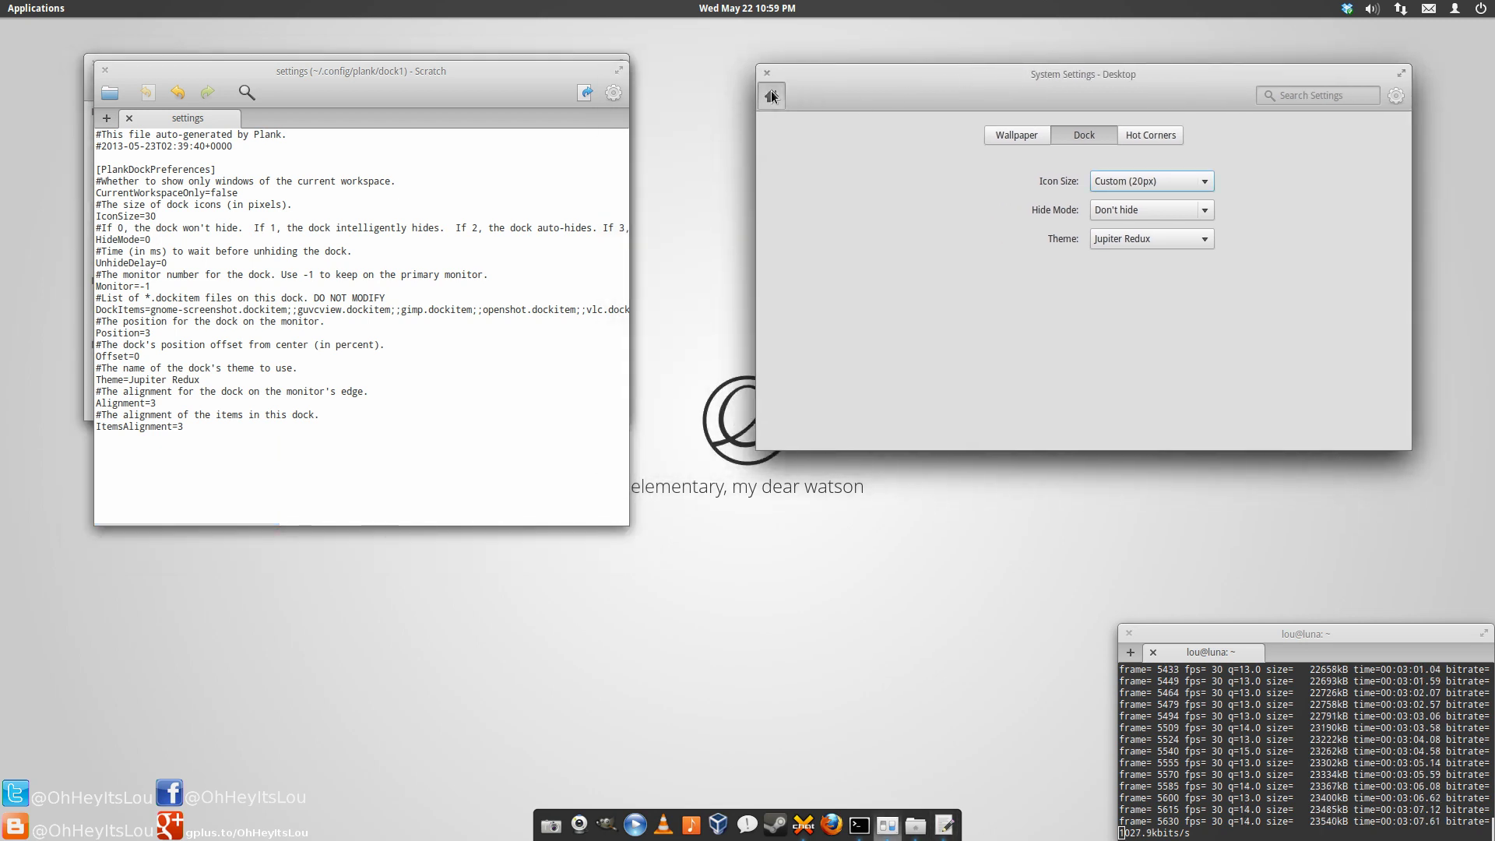
Step: Close System Settings and set Position to 0 in the file, moving the dock left
left_click(772, 96)
left_click(767, 72)
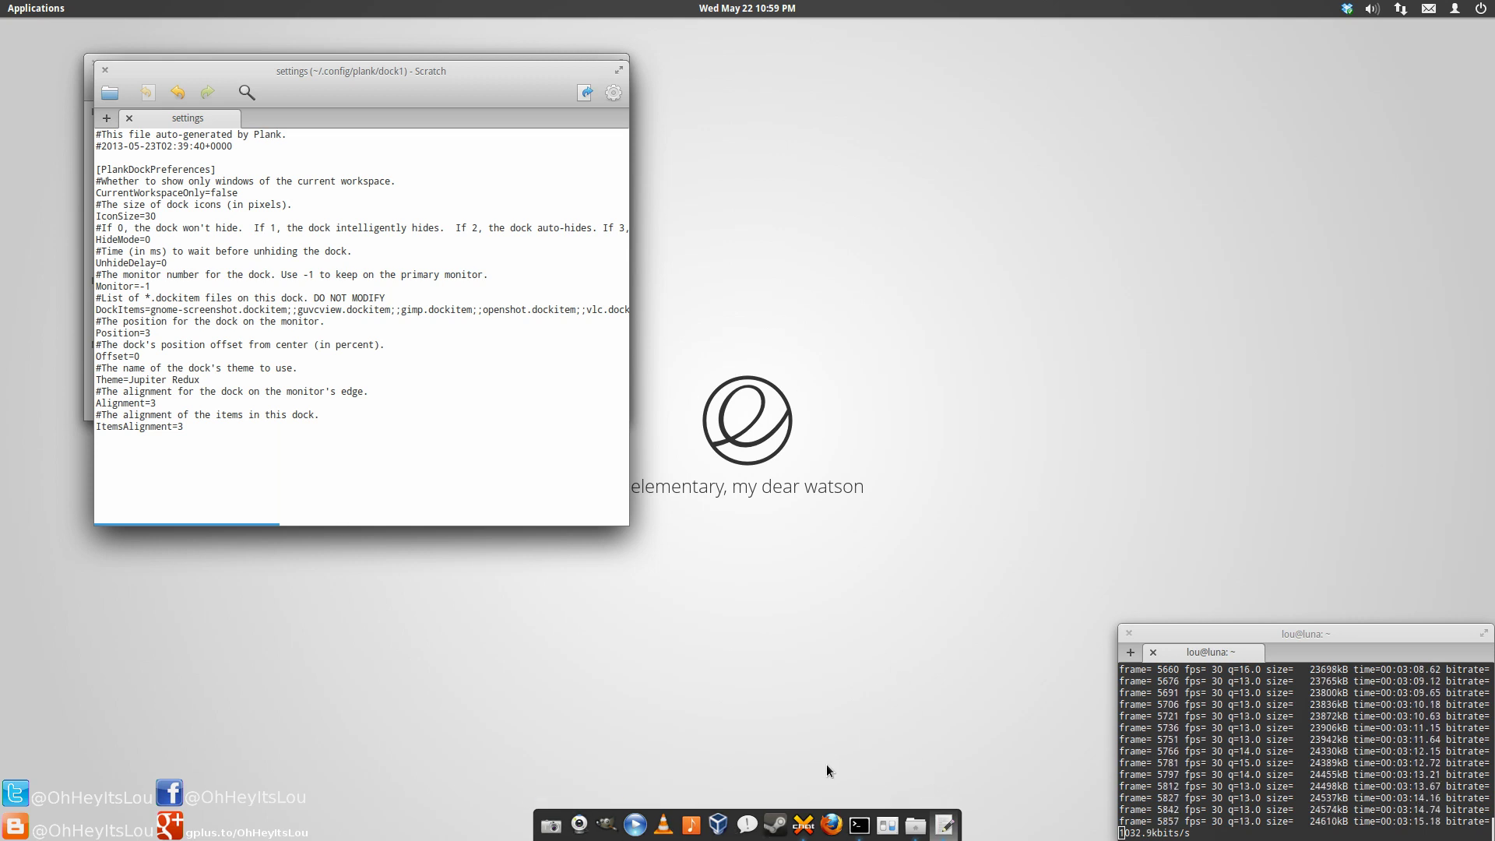
left_click(196, 335)
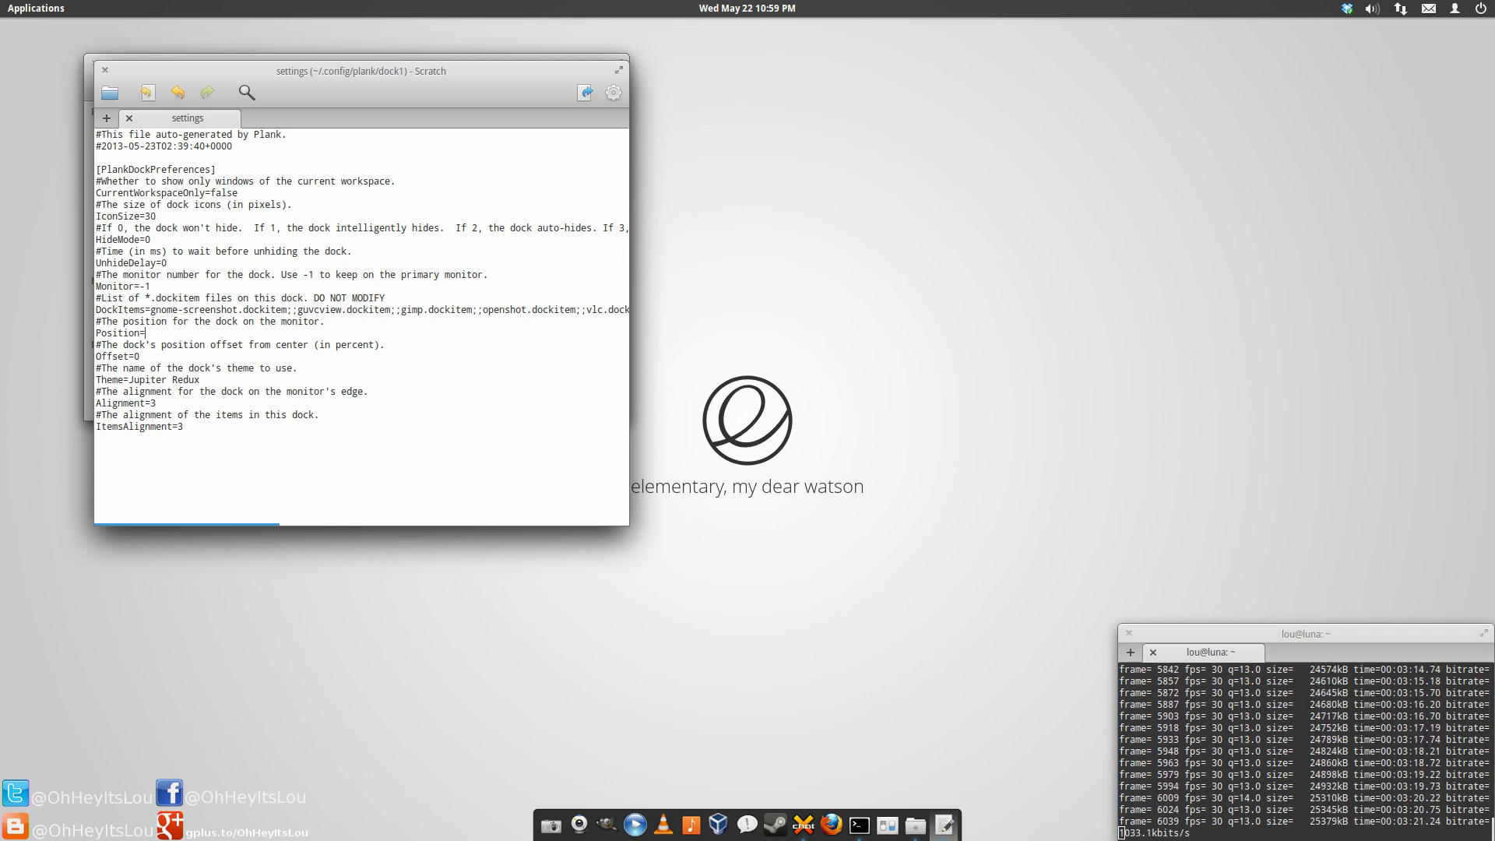
type("0")
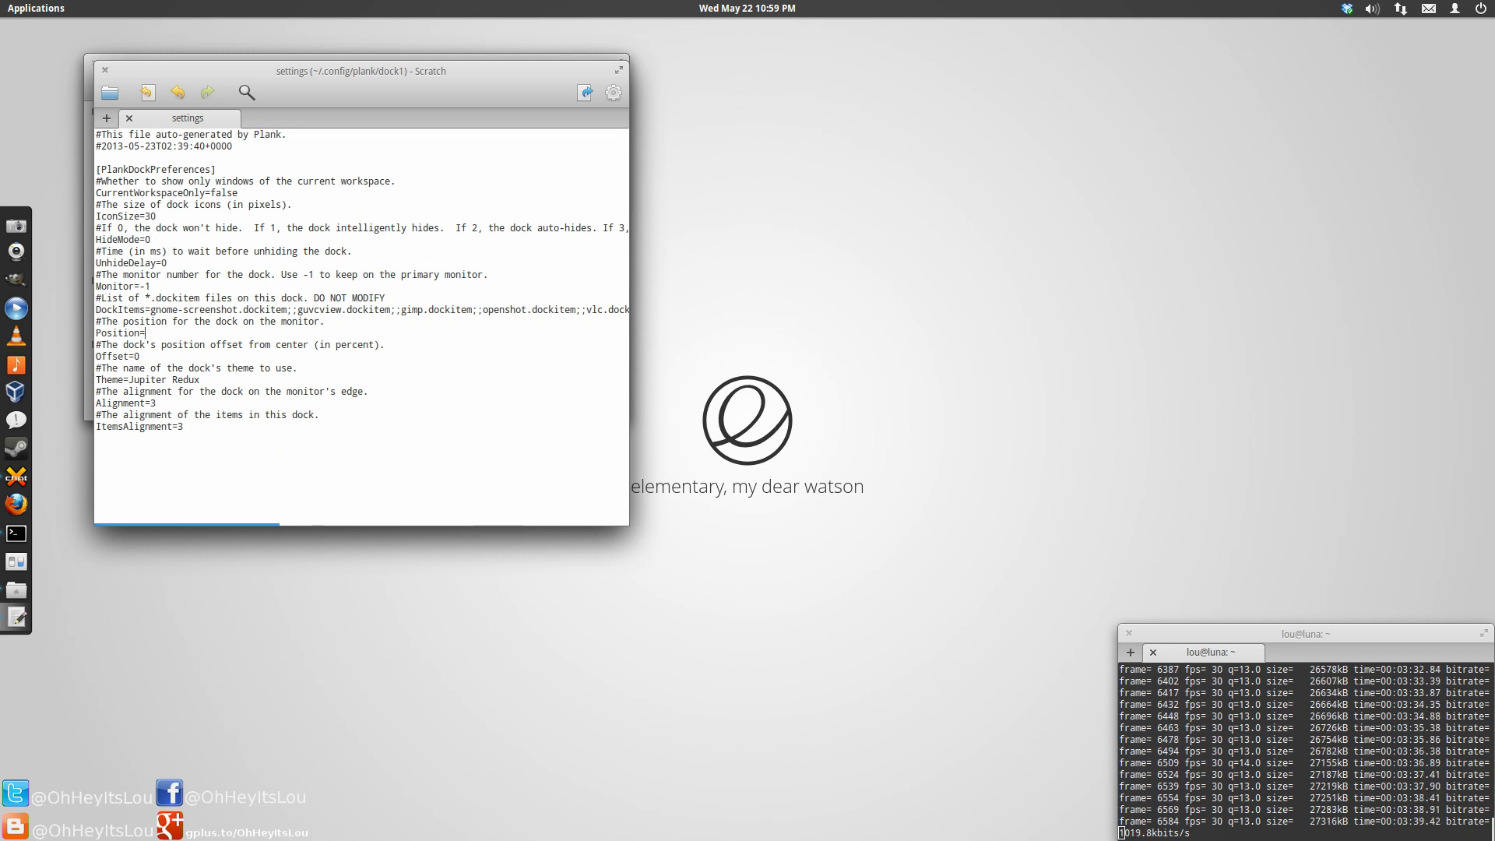
Step: Change Position to 1 so the dock sits on the right, then slide Scratch aside to reveal Files
key("BackSpace")
type("3")
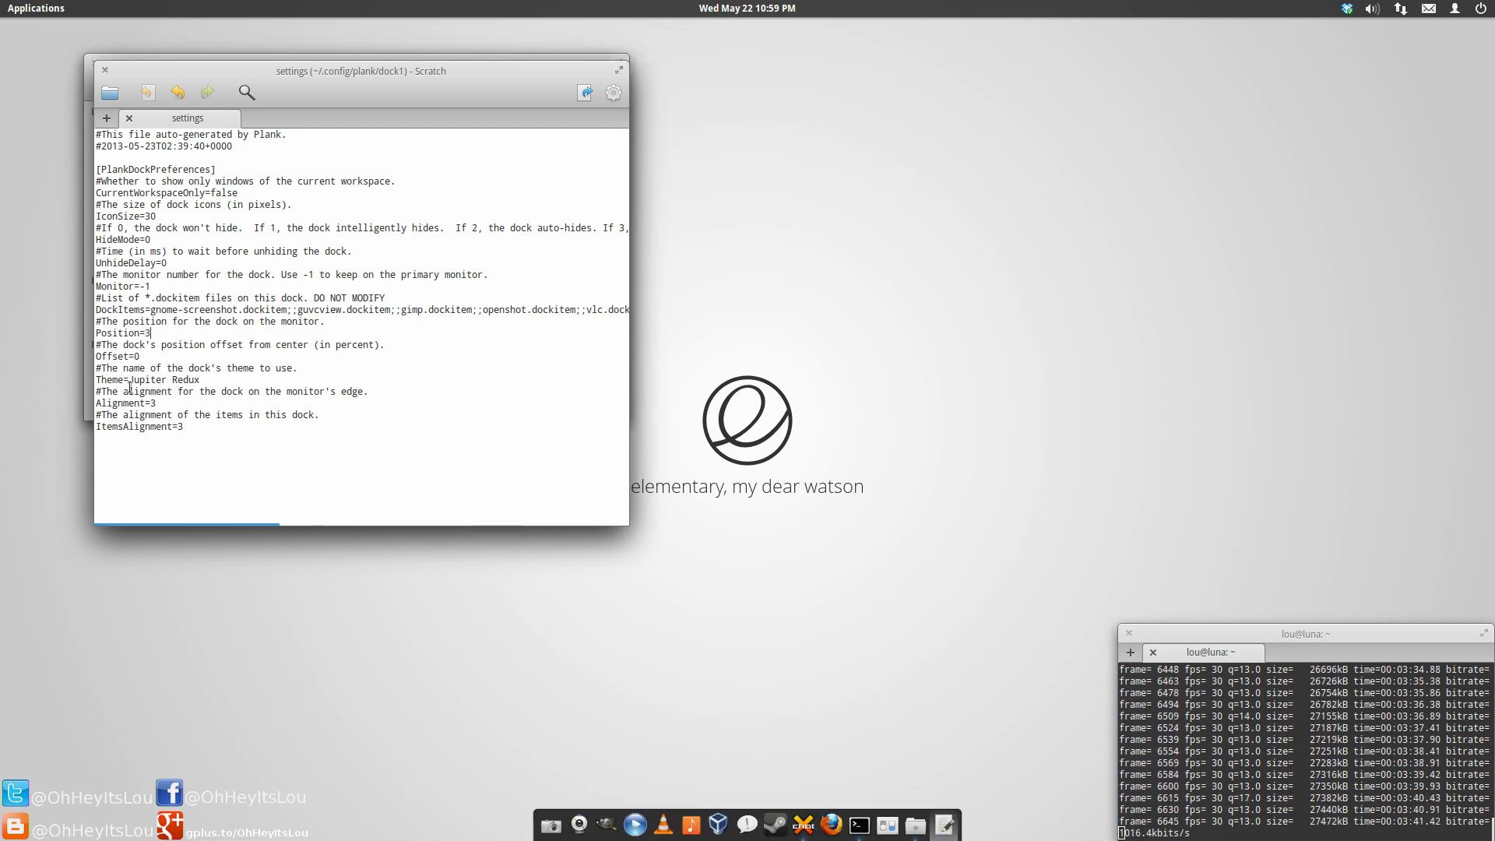
key("BackSpace")
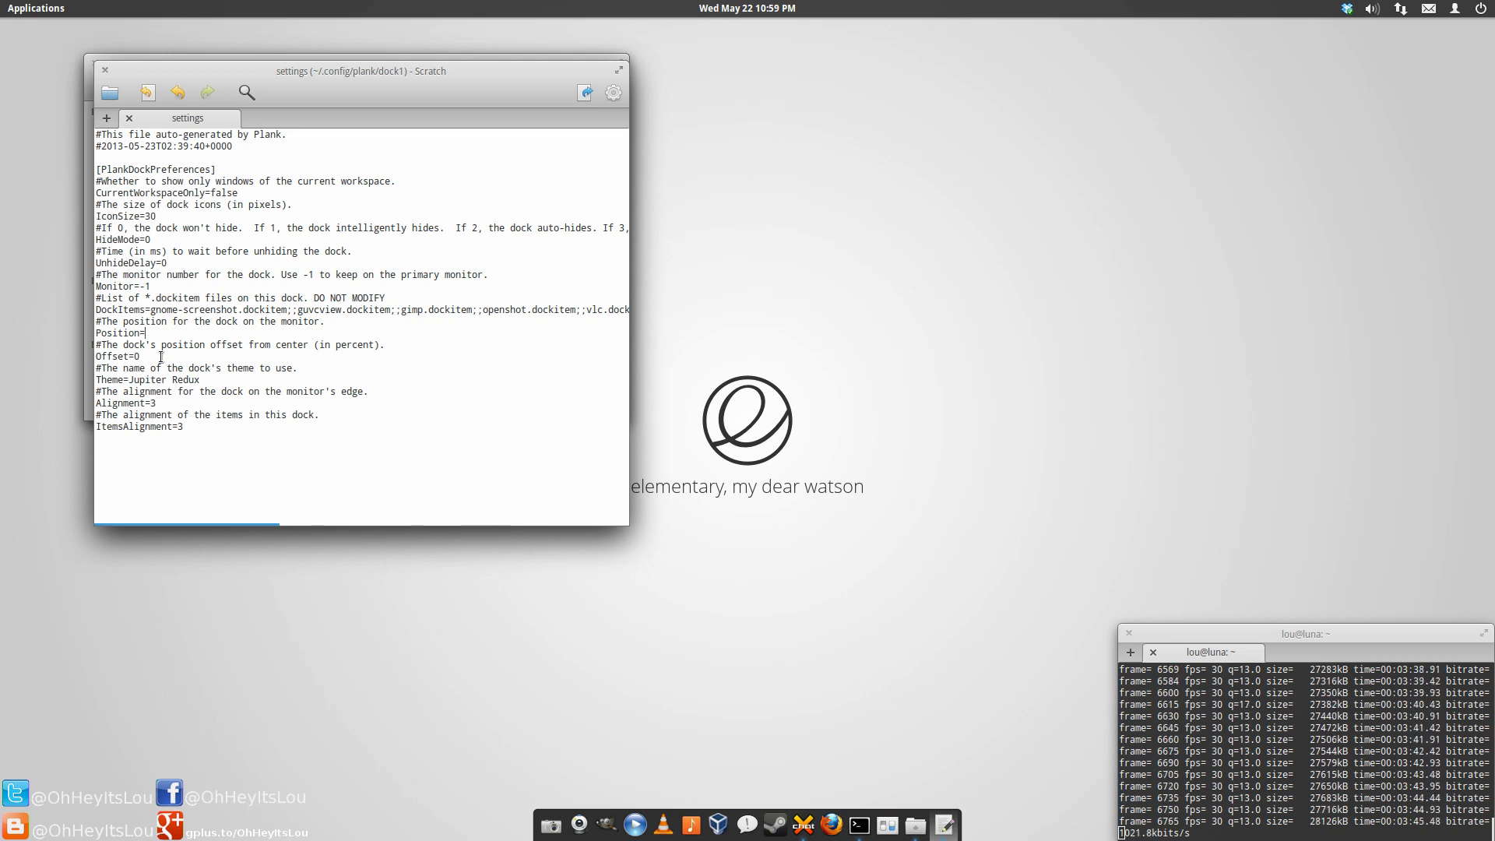
type("2")
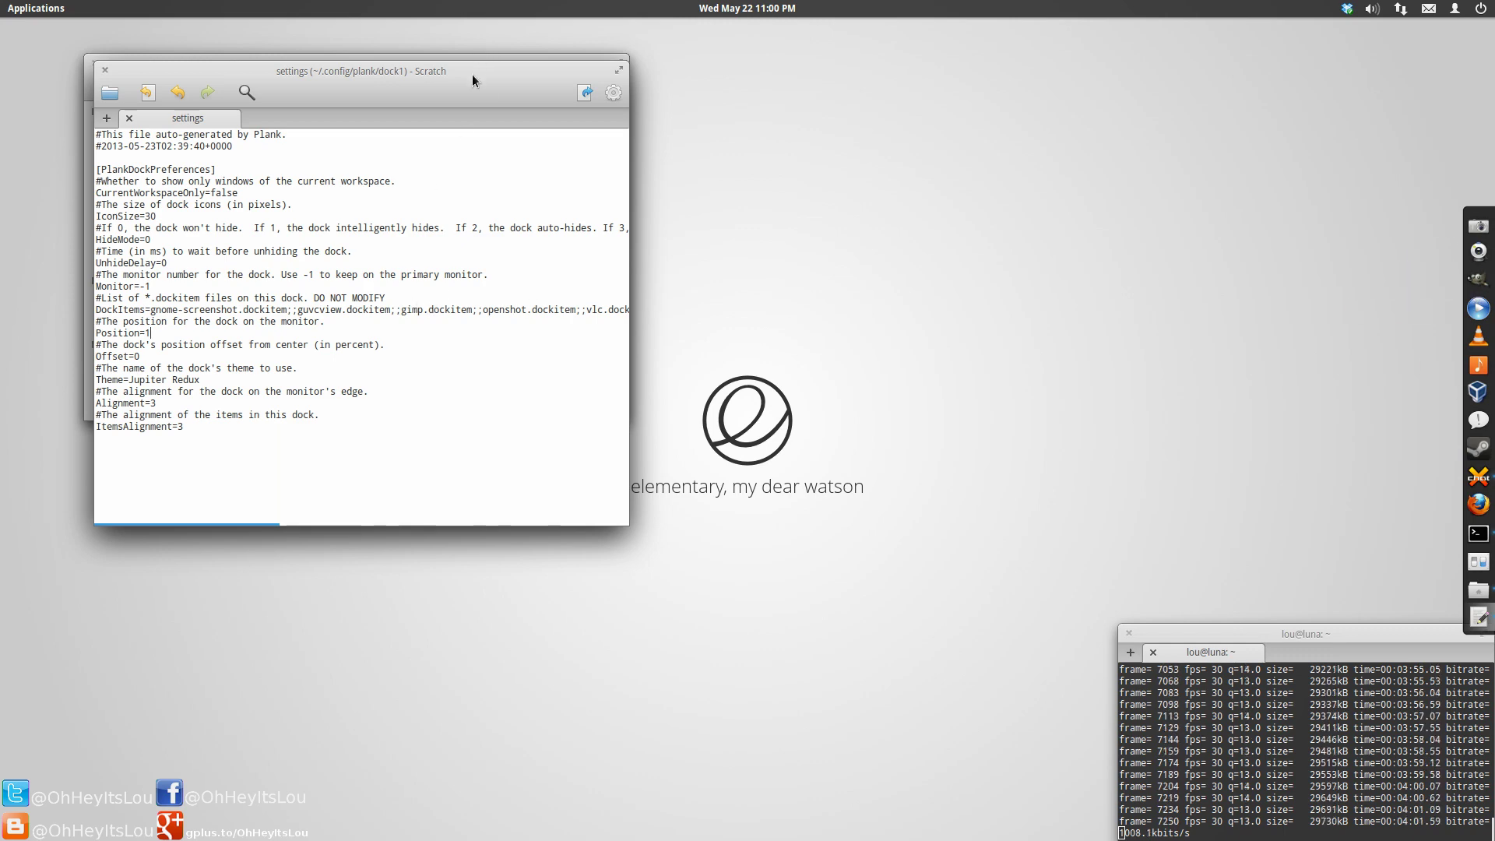
left_click_drag(472, 74, 1057, 55)
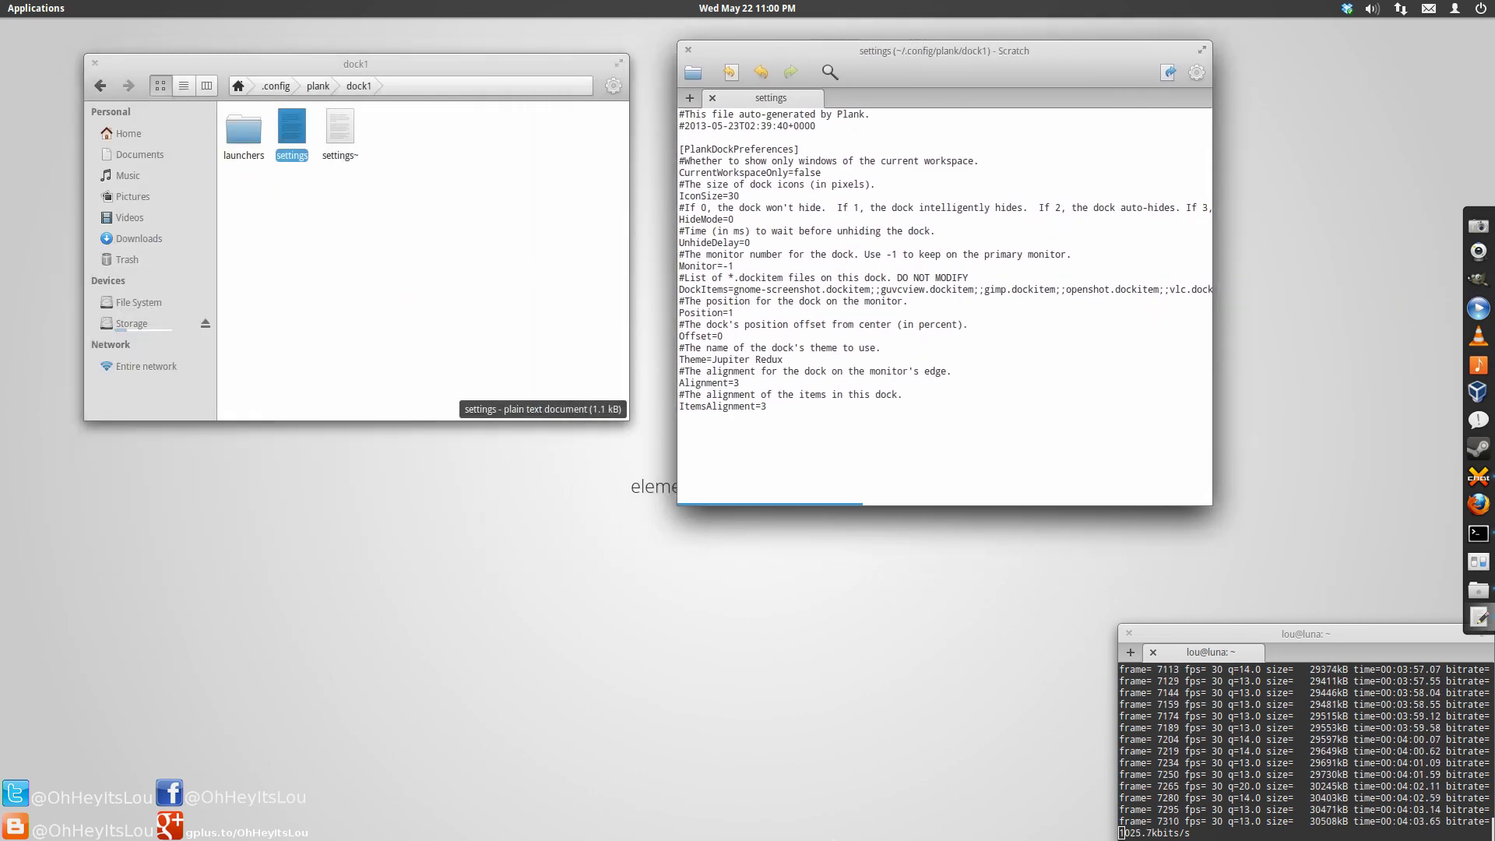
Step: Set the dock's Hide Mode to Auto hide in System Settings' Dock section
left_click(1479, 562)
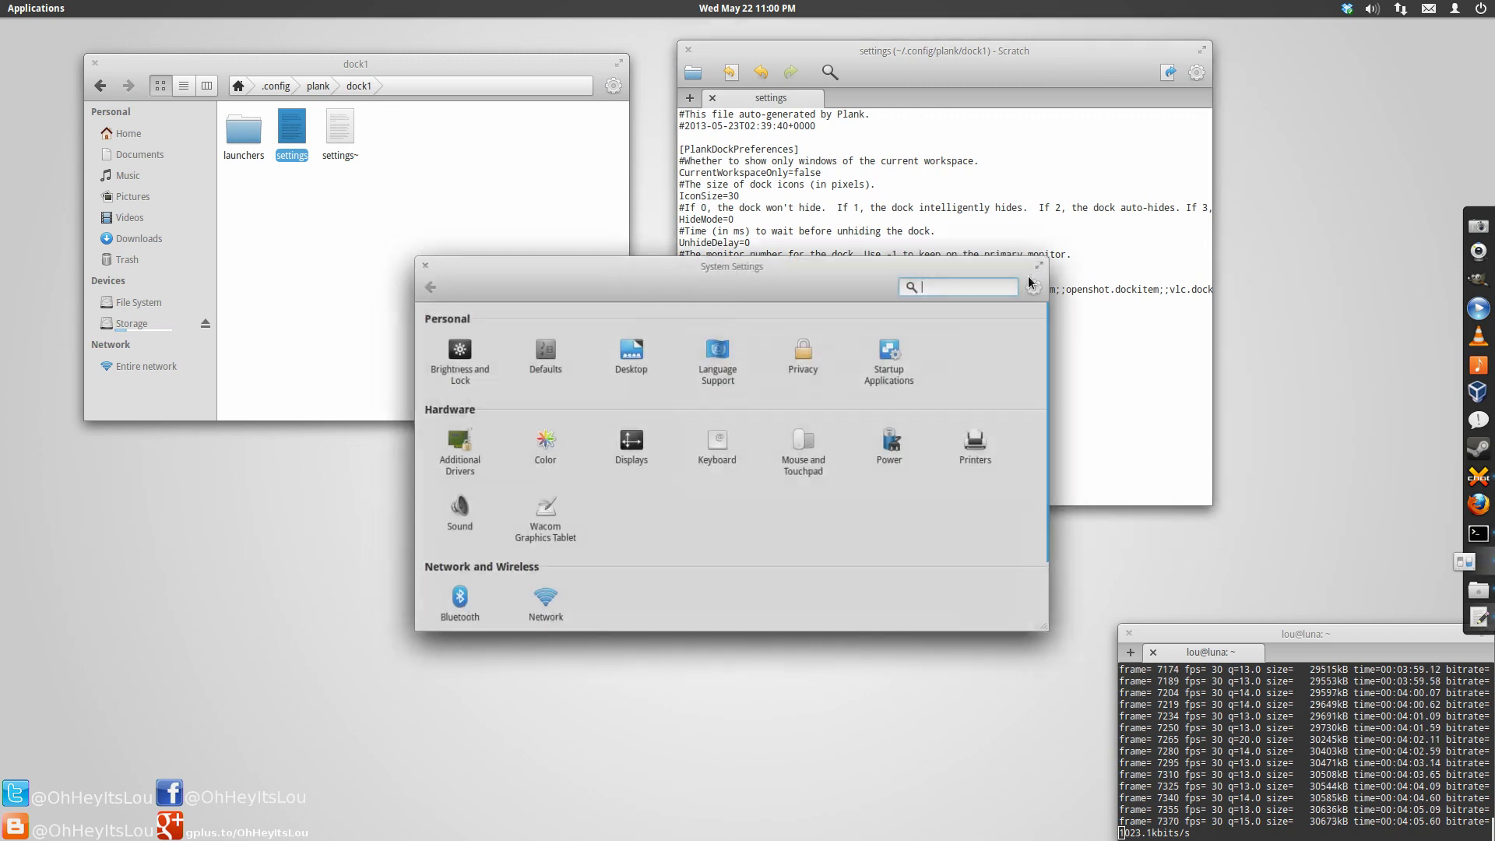
left_click(623, 360)
left_click(728, 319)
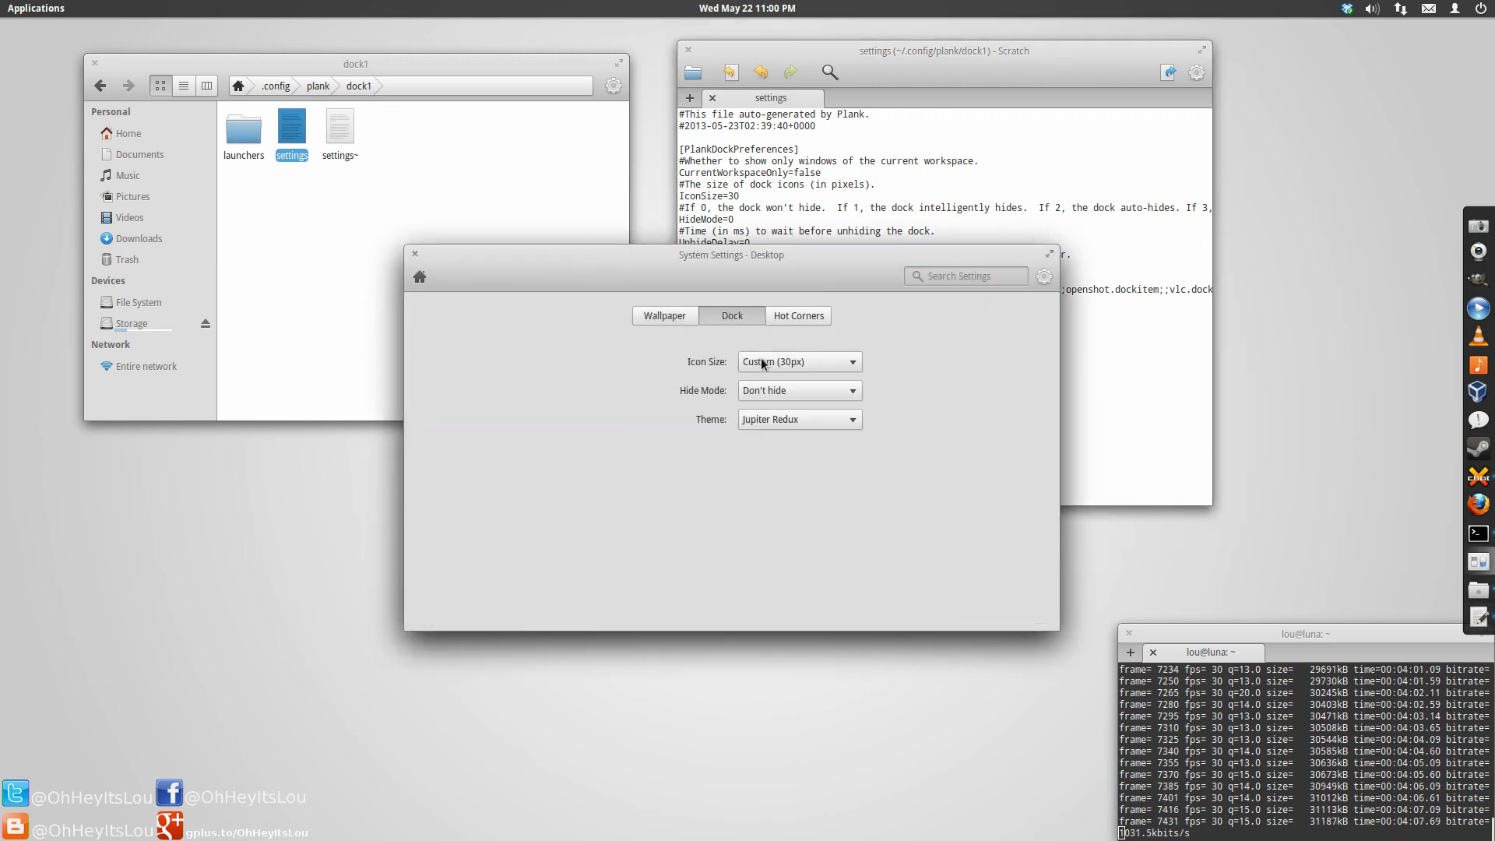
left_click(838, 386)
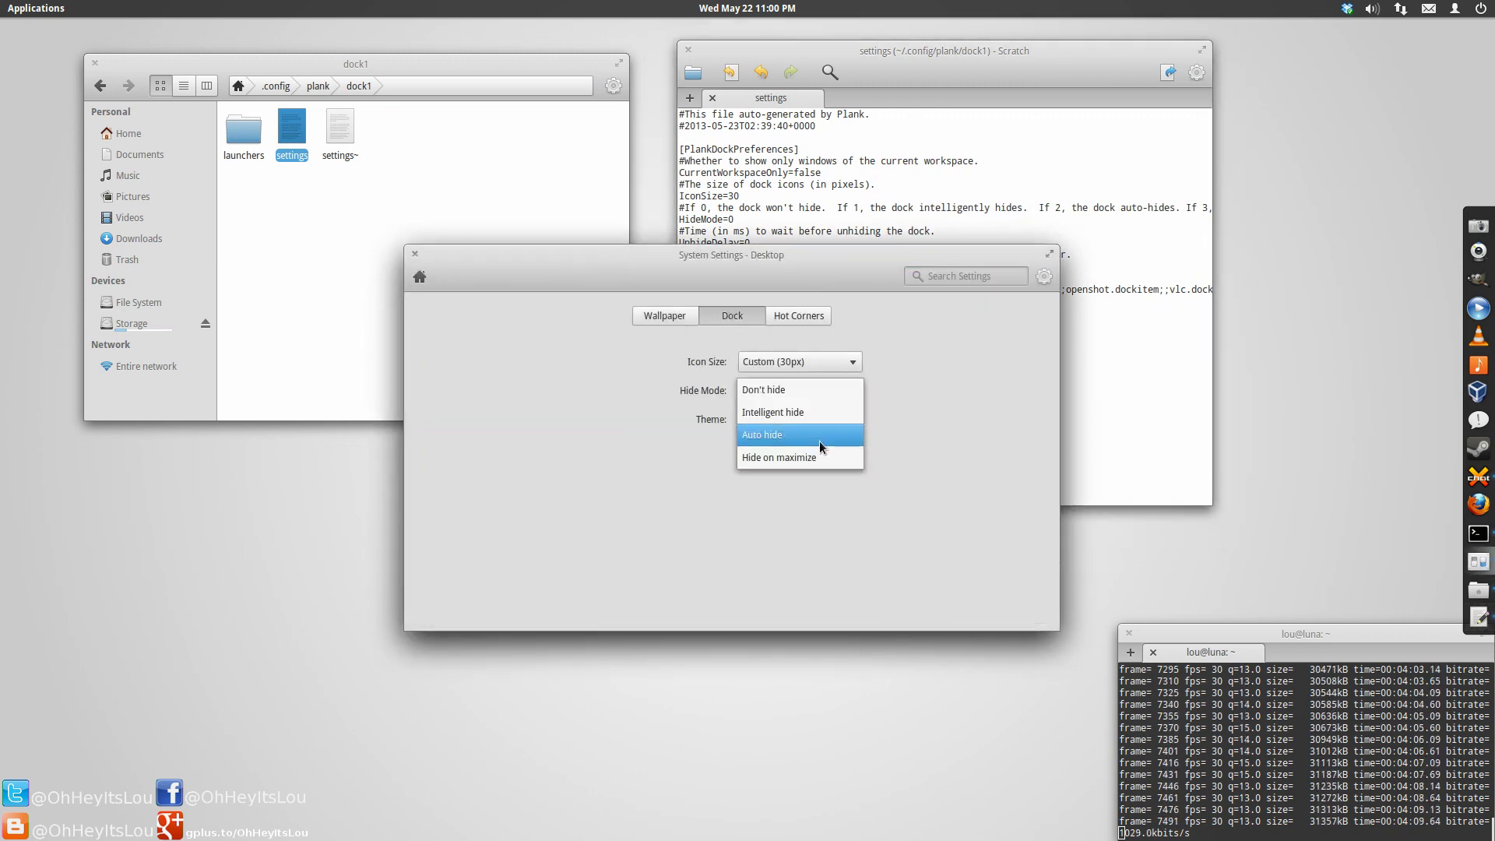
left_click(819, 441)
Step: Rearrange the Scratch and System Settings windows so both are visible
left_click_drag(1109, 67, 1183, 70)
left_click_drag(716, 255, 552, 311)
mouse_move(1483, 510)
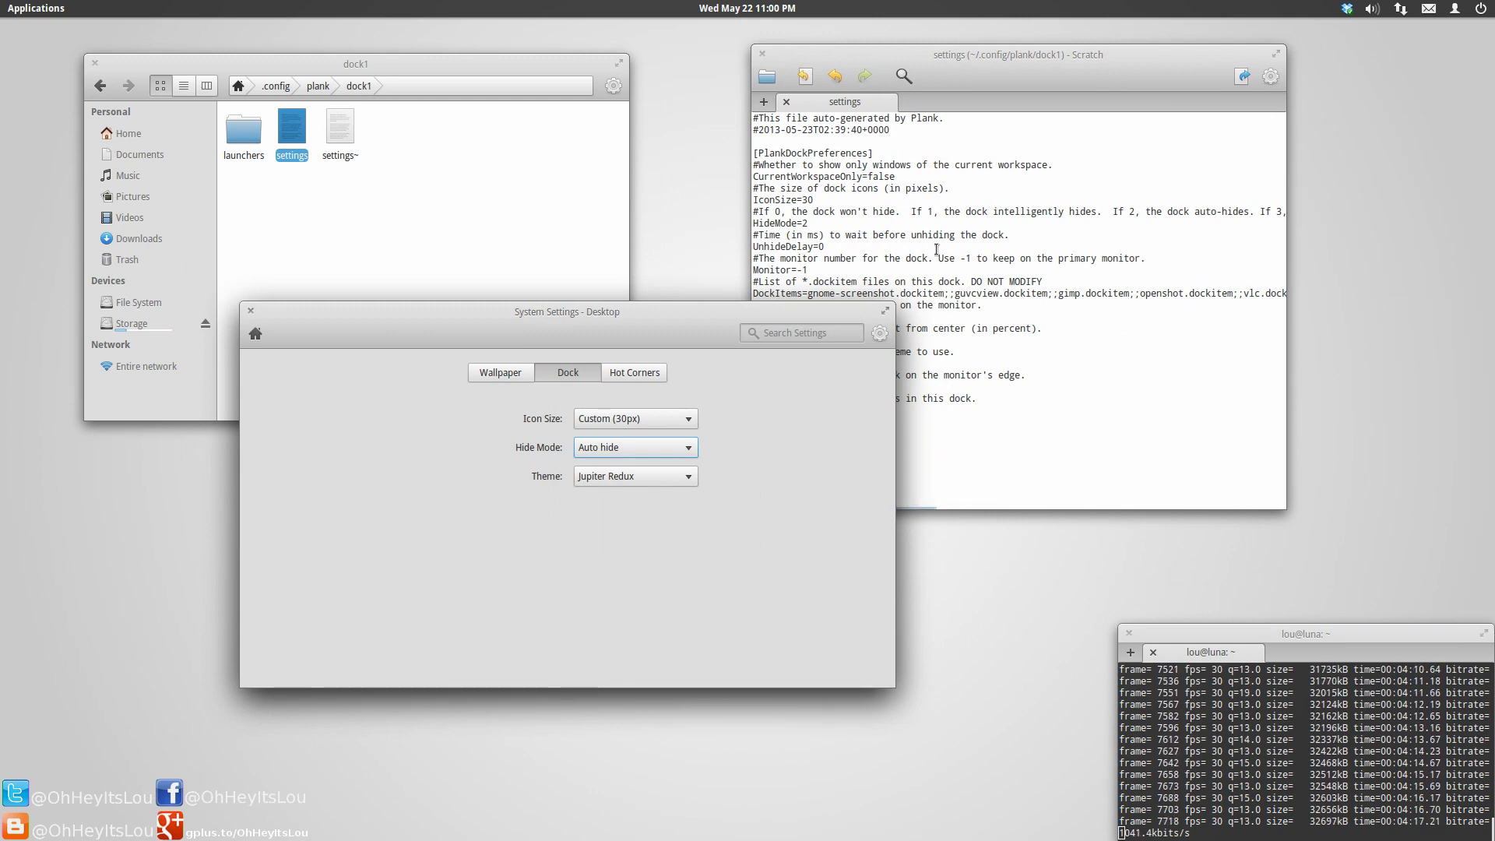
double_click(1084, 49)
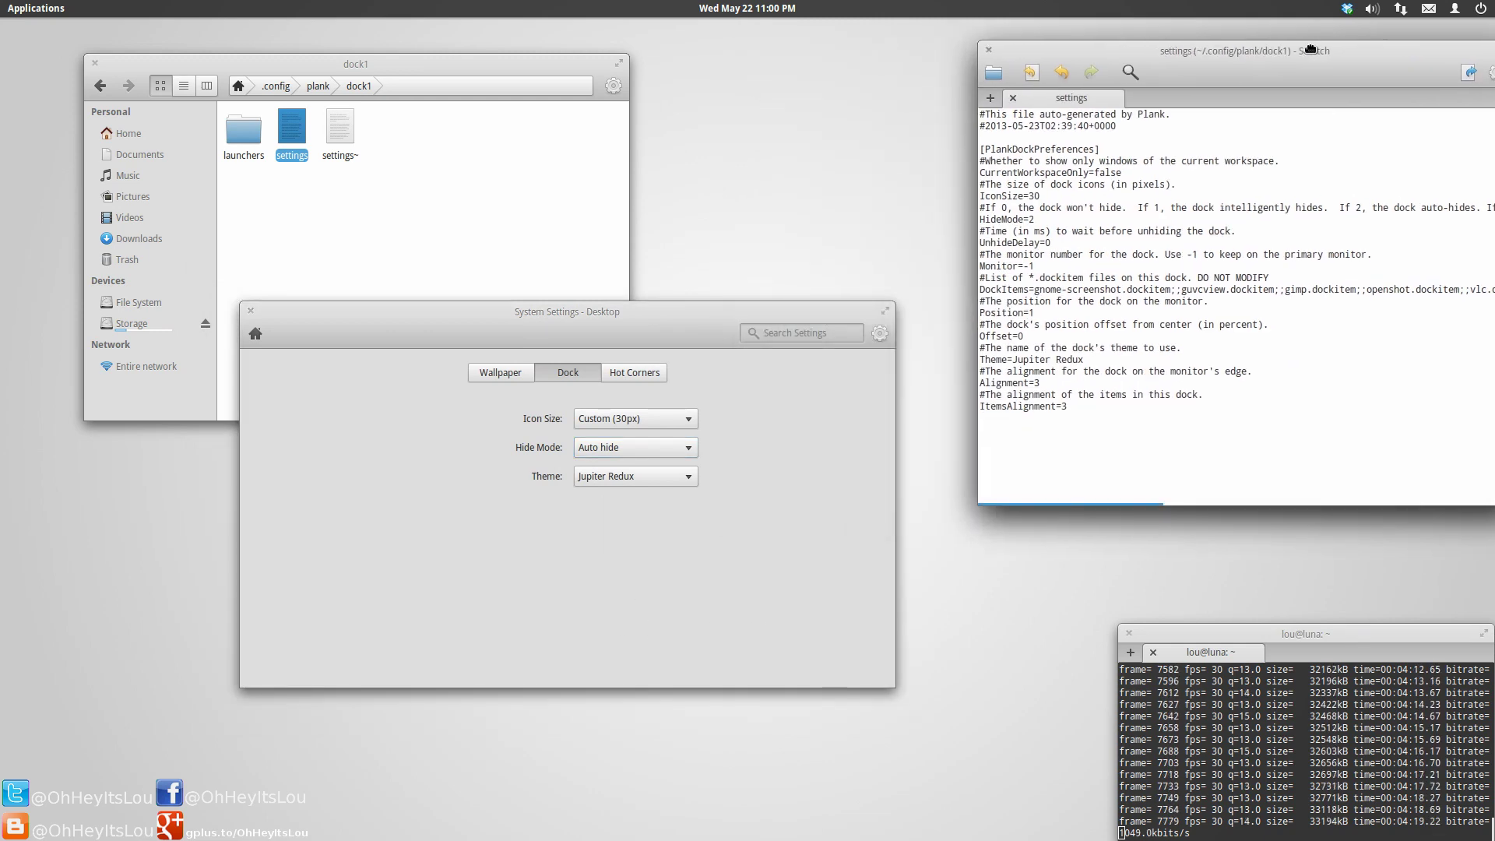
mouse_move(1280, 38)
left_mouse_down()
mouse_move(1281, 74)
mouse_move(1290, 50)
mouse_move(1277, 54)
left_mouse_up()
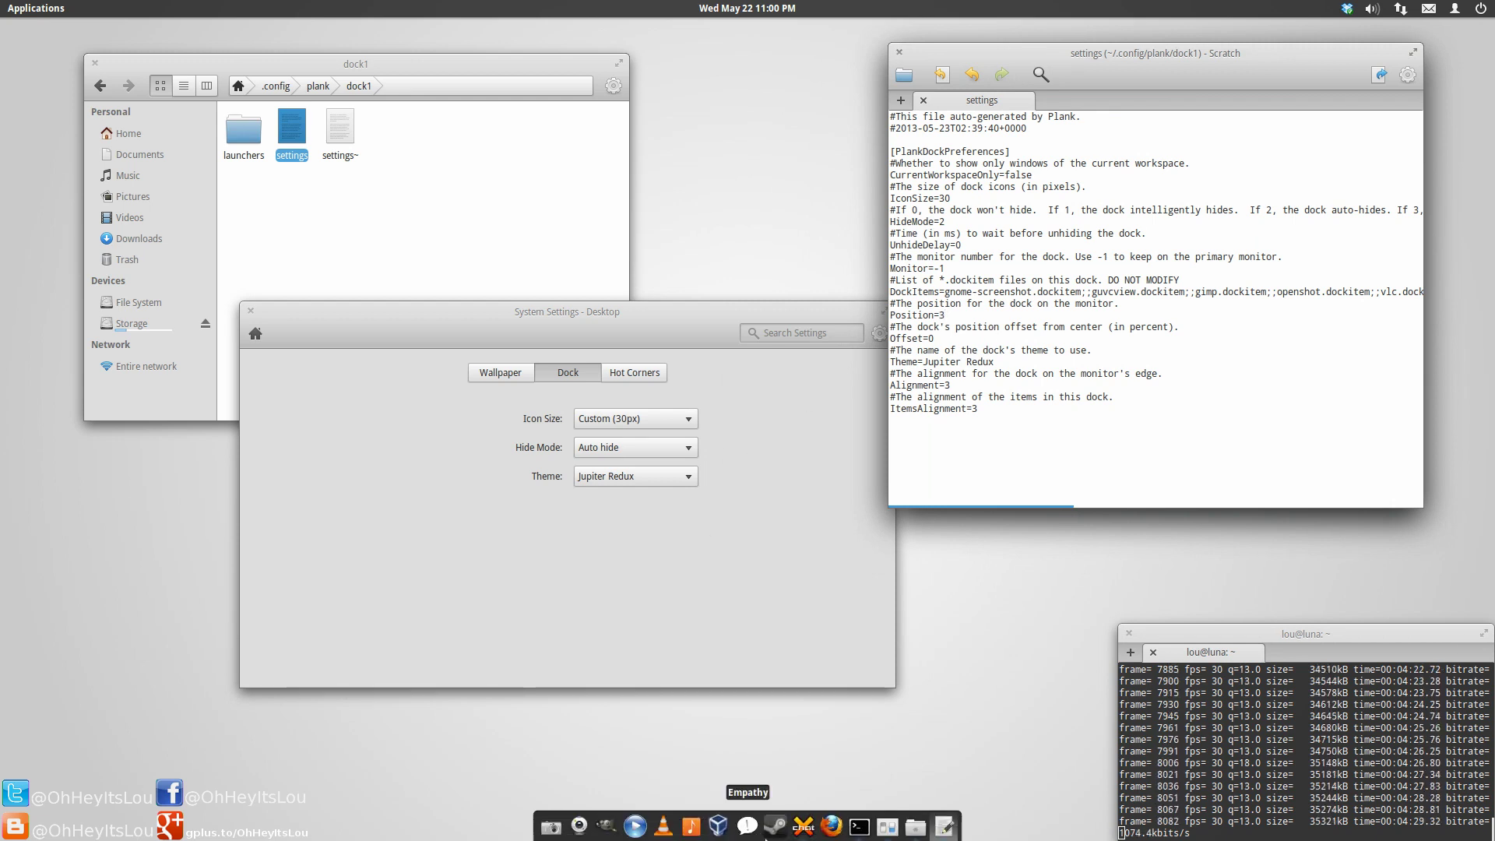
Step: Set the dock's Hide Mode back to Don't hide
left_click(685, 447)
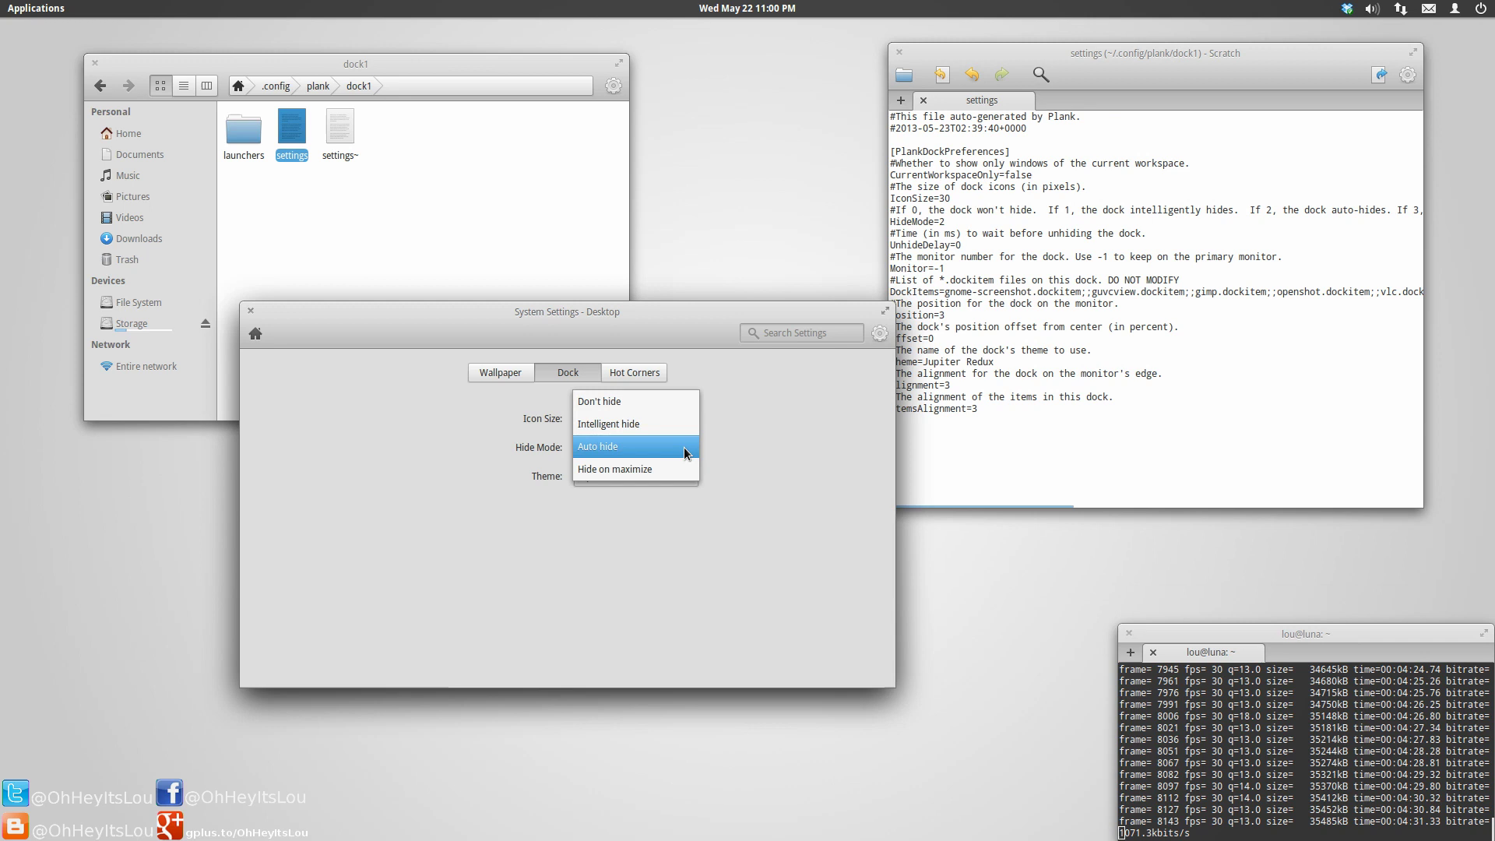
left_click(670, 393)
left_click_drag(635, 356, 614, 237)
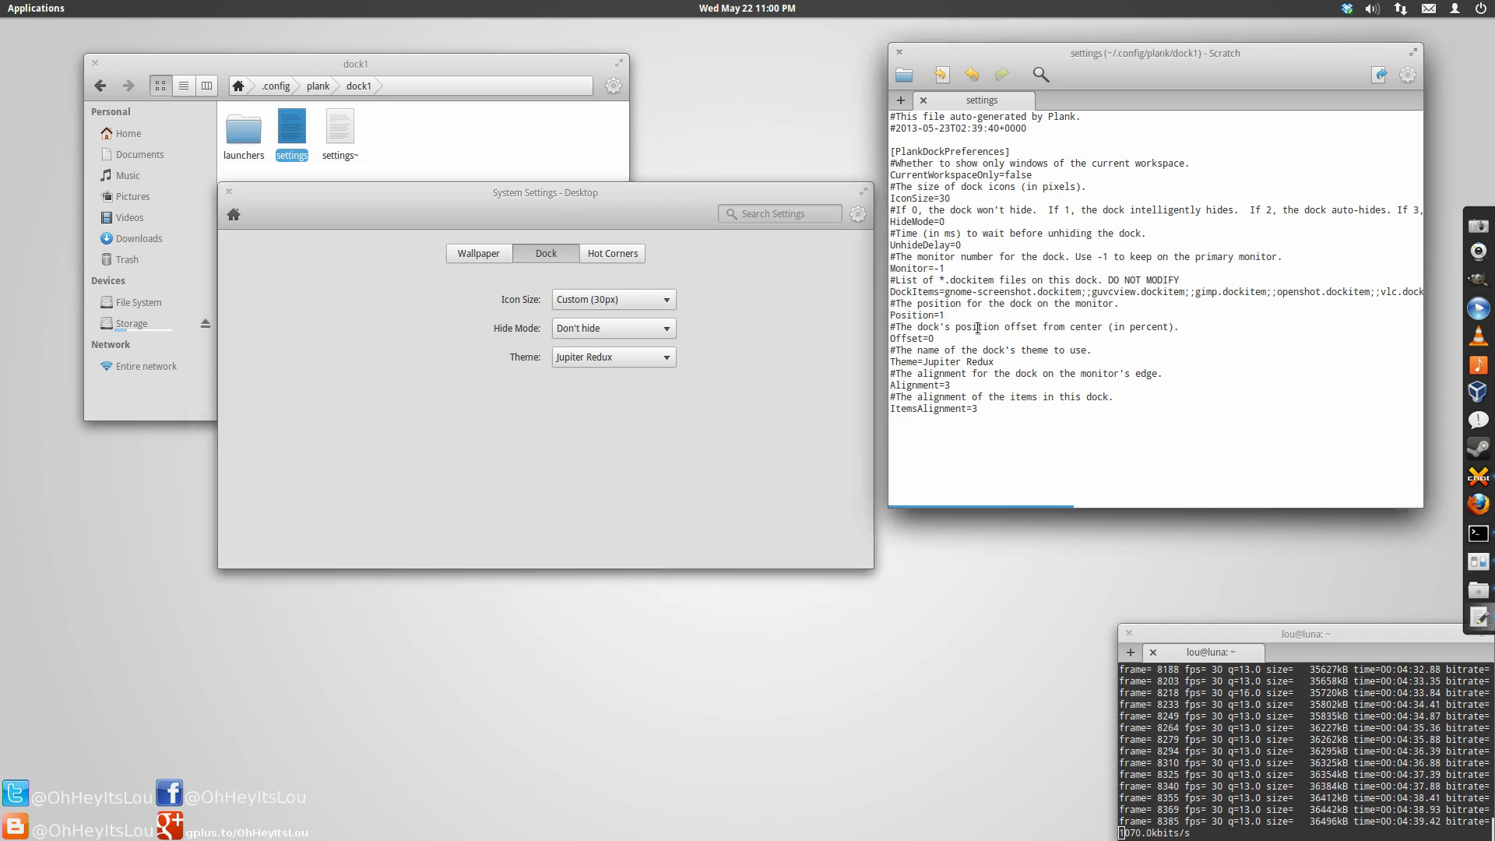
Step: Change Position back to 3 in the settings file and close Scratch
key("BackSpace")
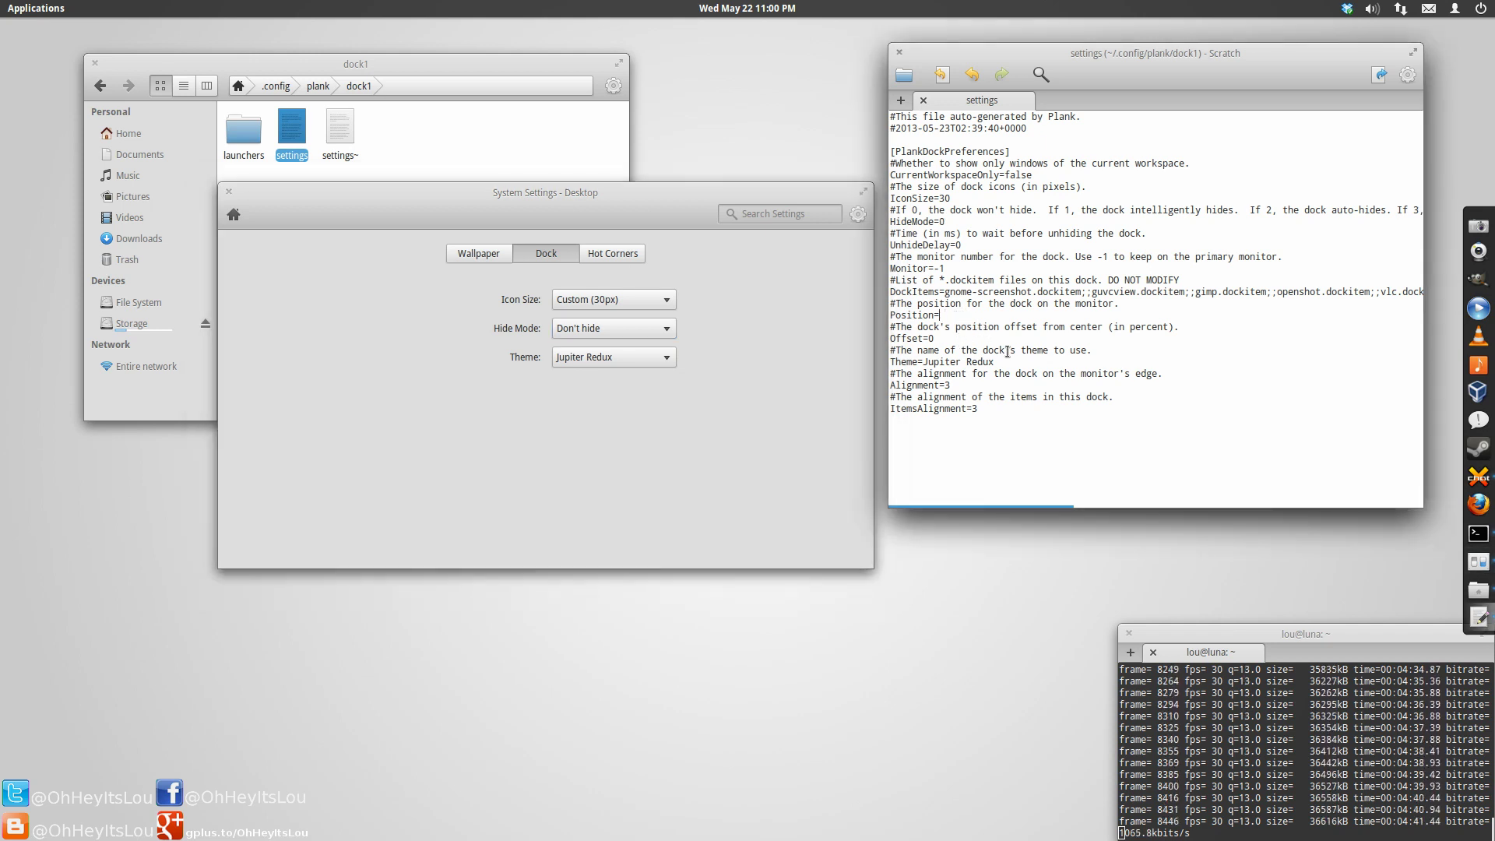
type("3")
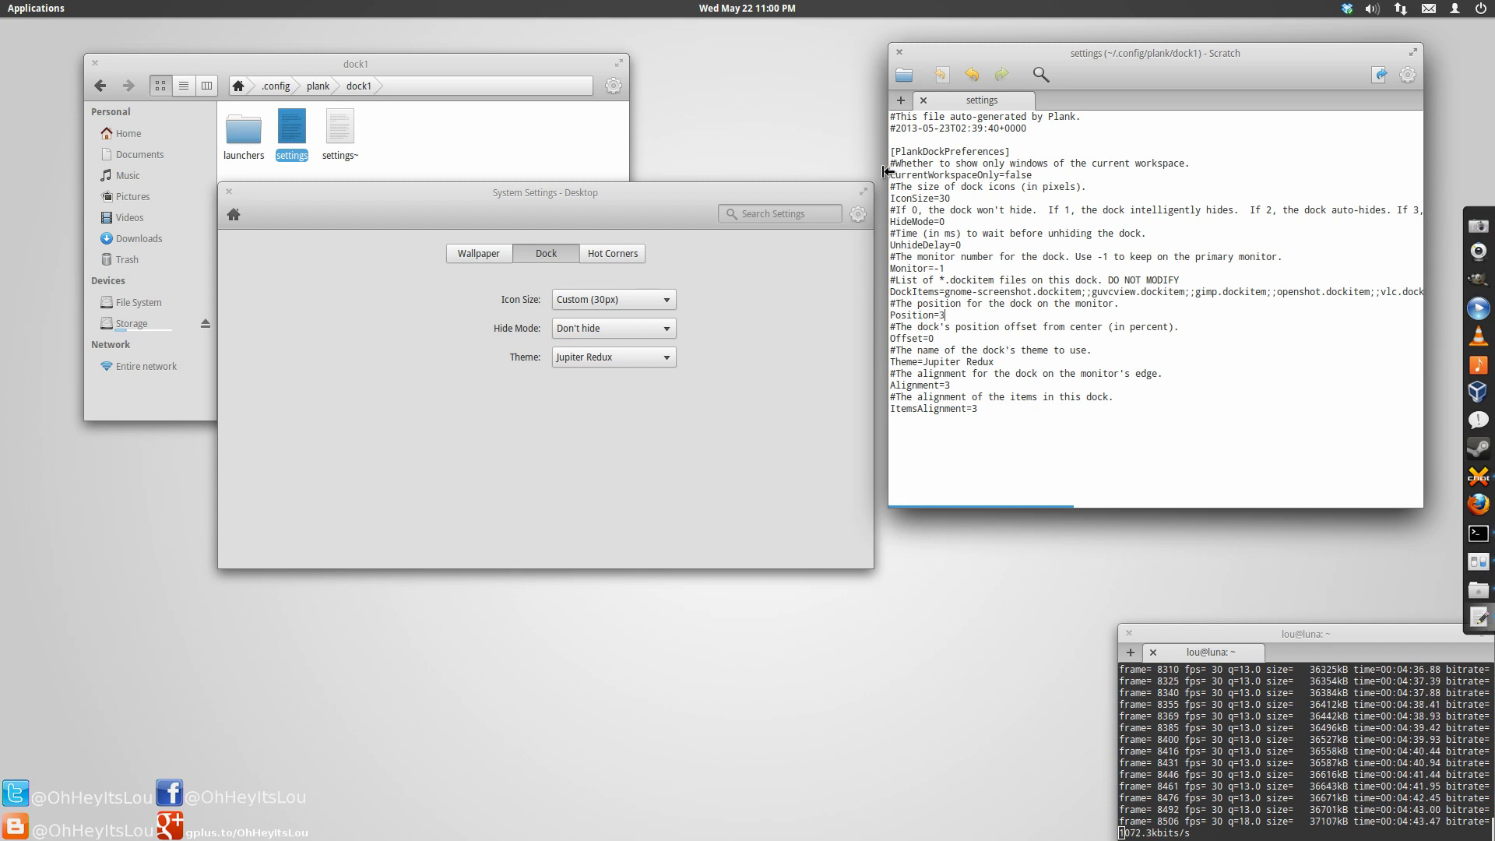
left_click(899, 53)
Step: Close System Settings and hide the hidden dot-folders in the Home folder
left_click_drag(751, 190, 1146, 122)
left_click(505, 238)
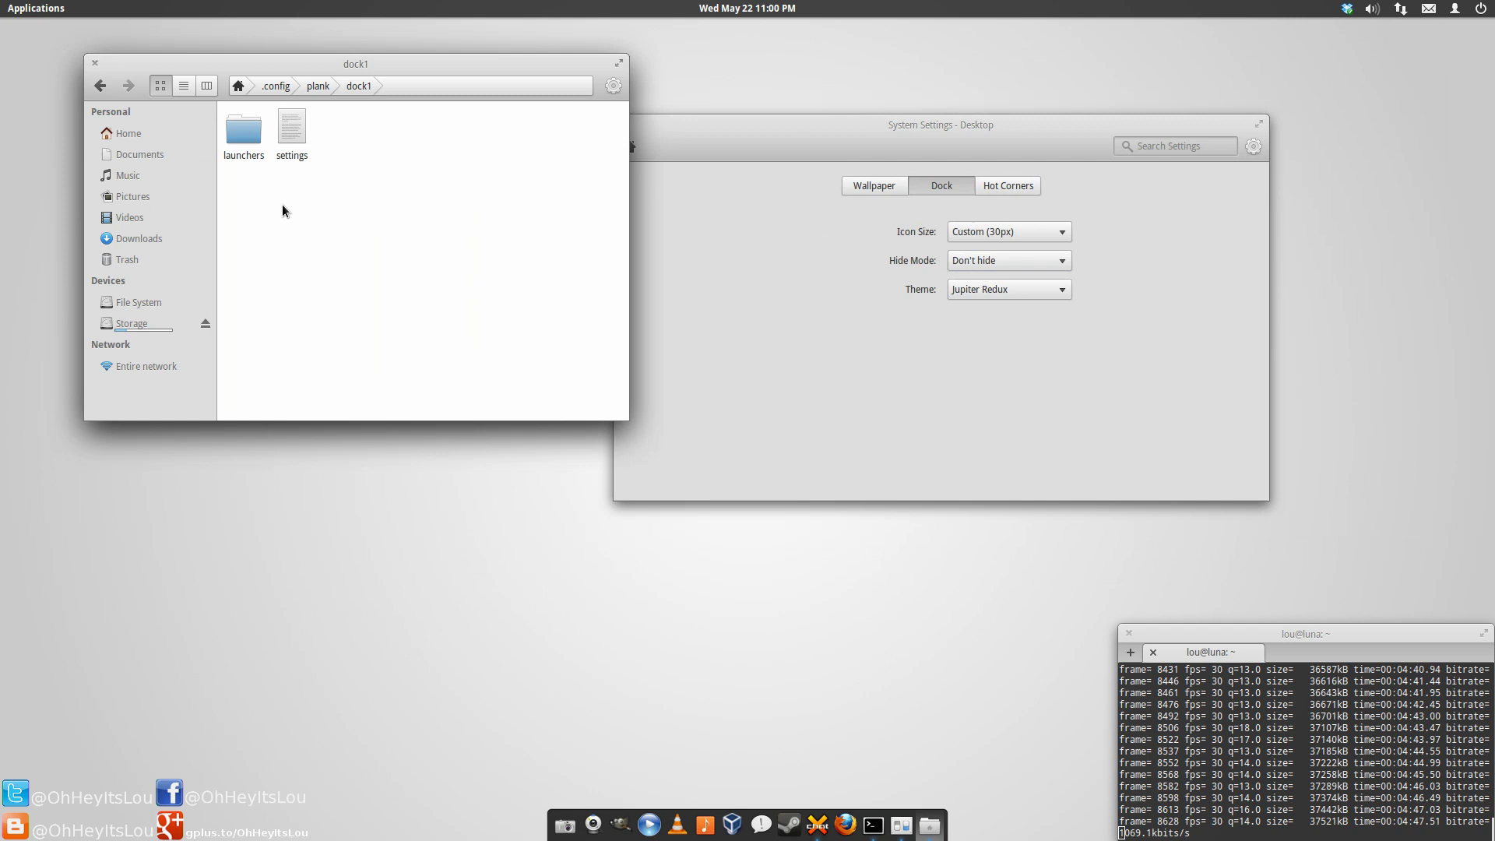
left_click(129, 133)
left_click(783, 361)
left_click(623, 148)
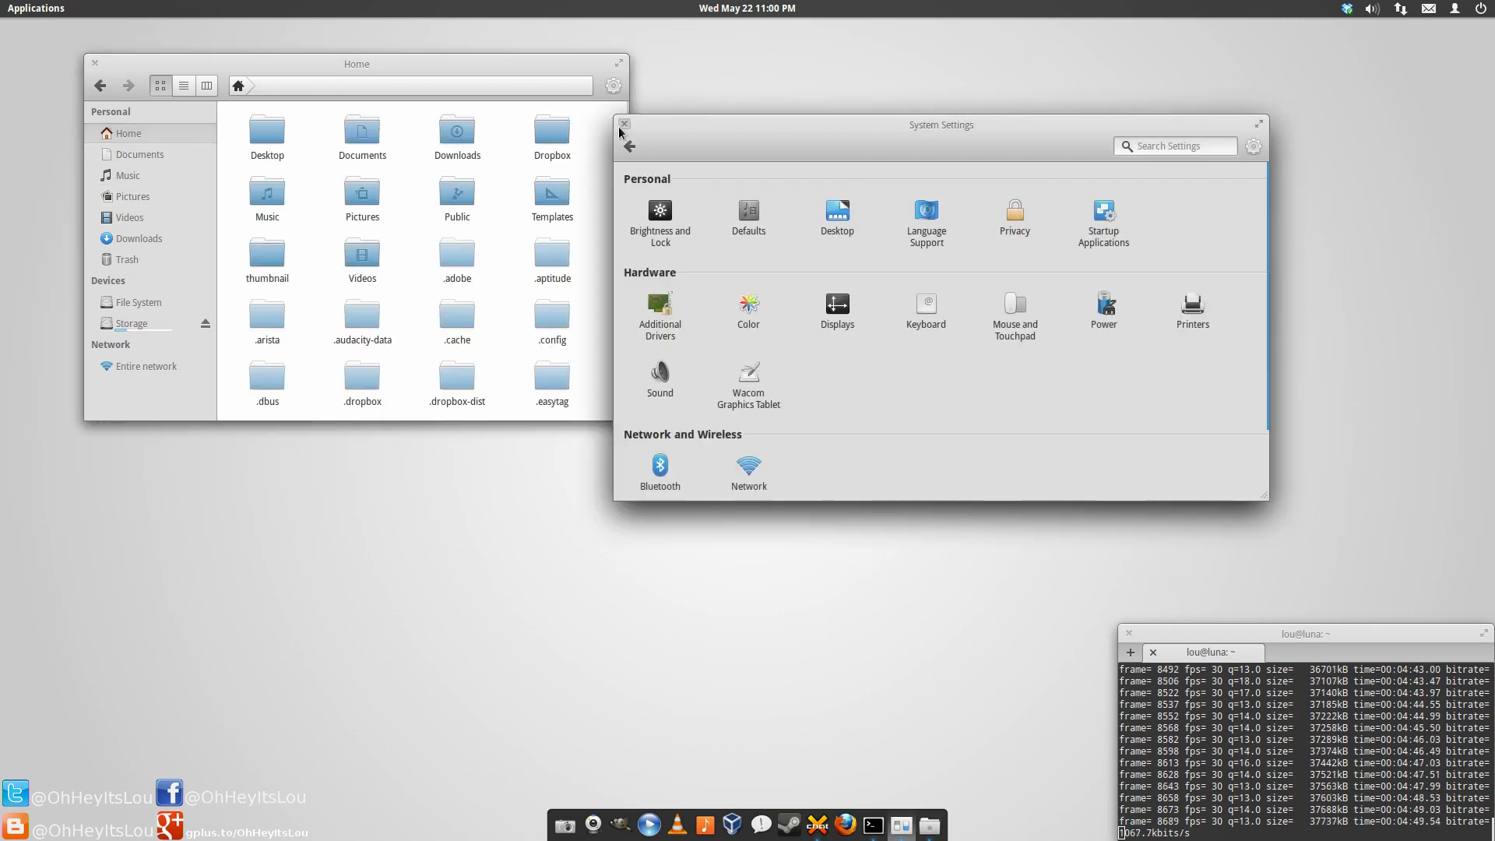
left_click(623, 126)
key("ctrl+h")
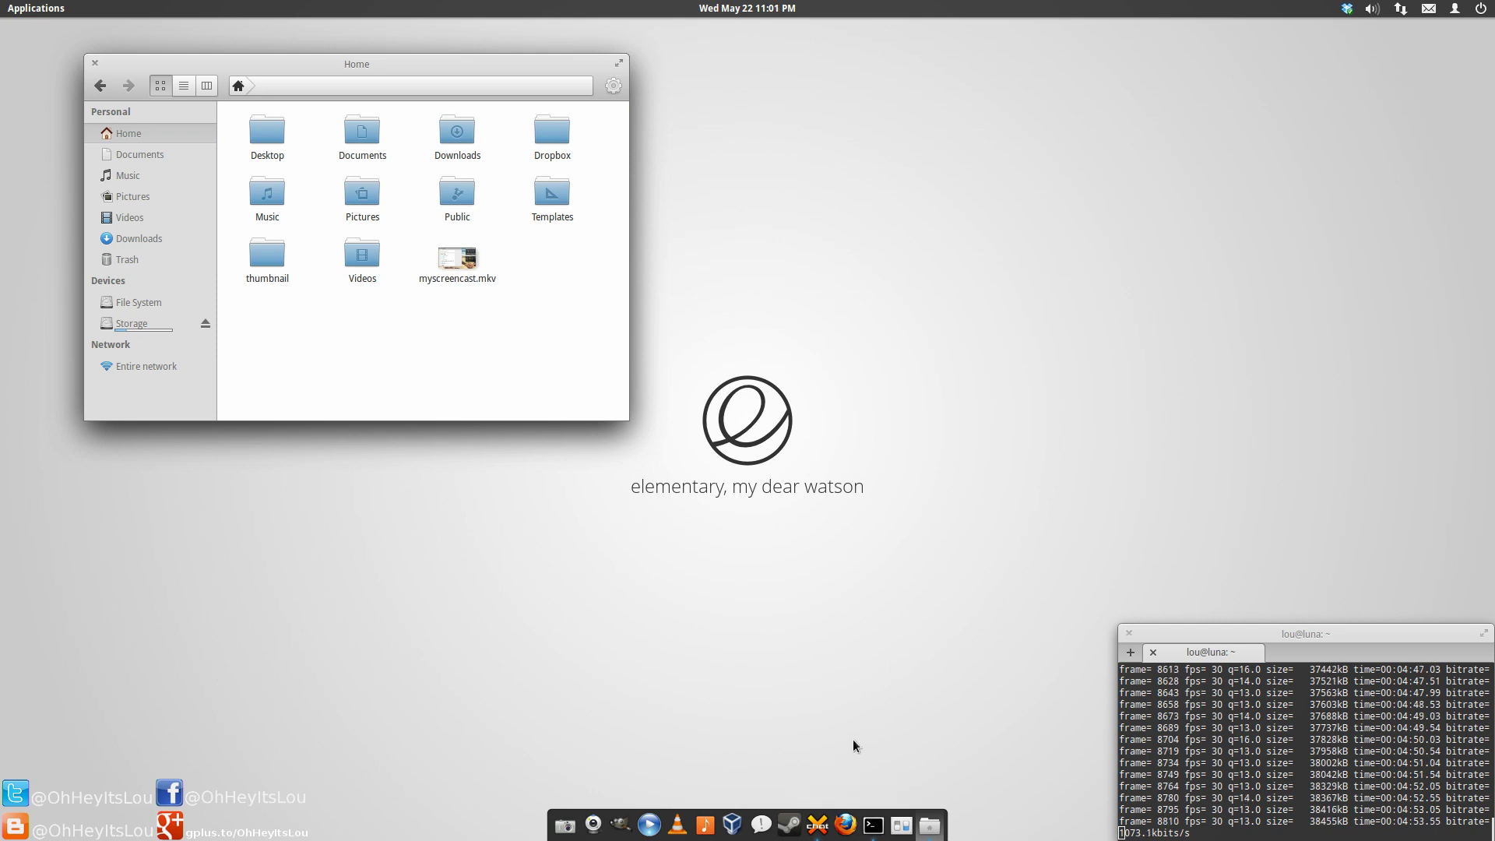
Step: In Firefox, Google the theme author's name plus 'deviantart plank themes'
left_click(846, 824)
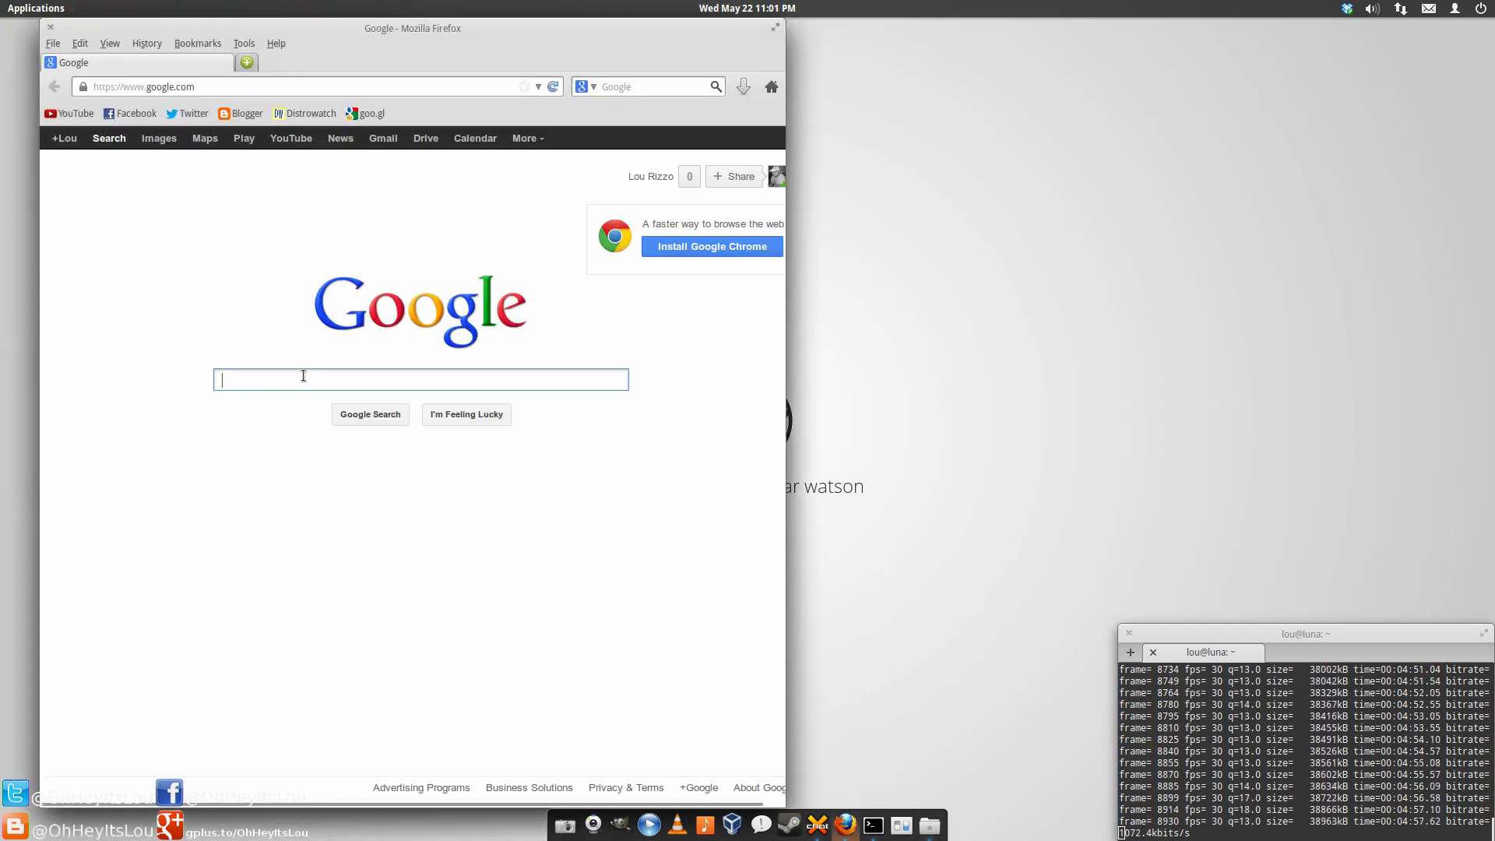
type("cassid")
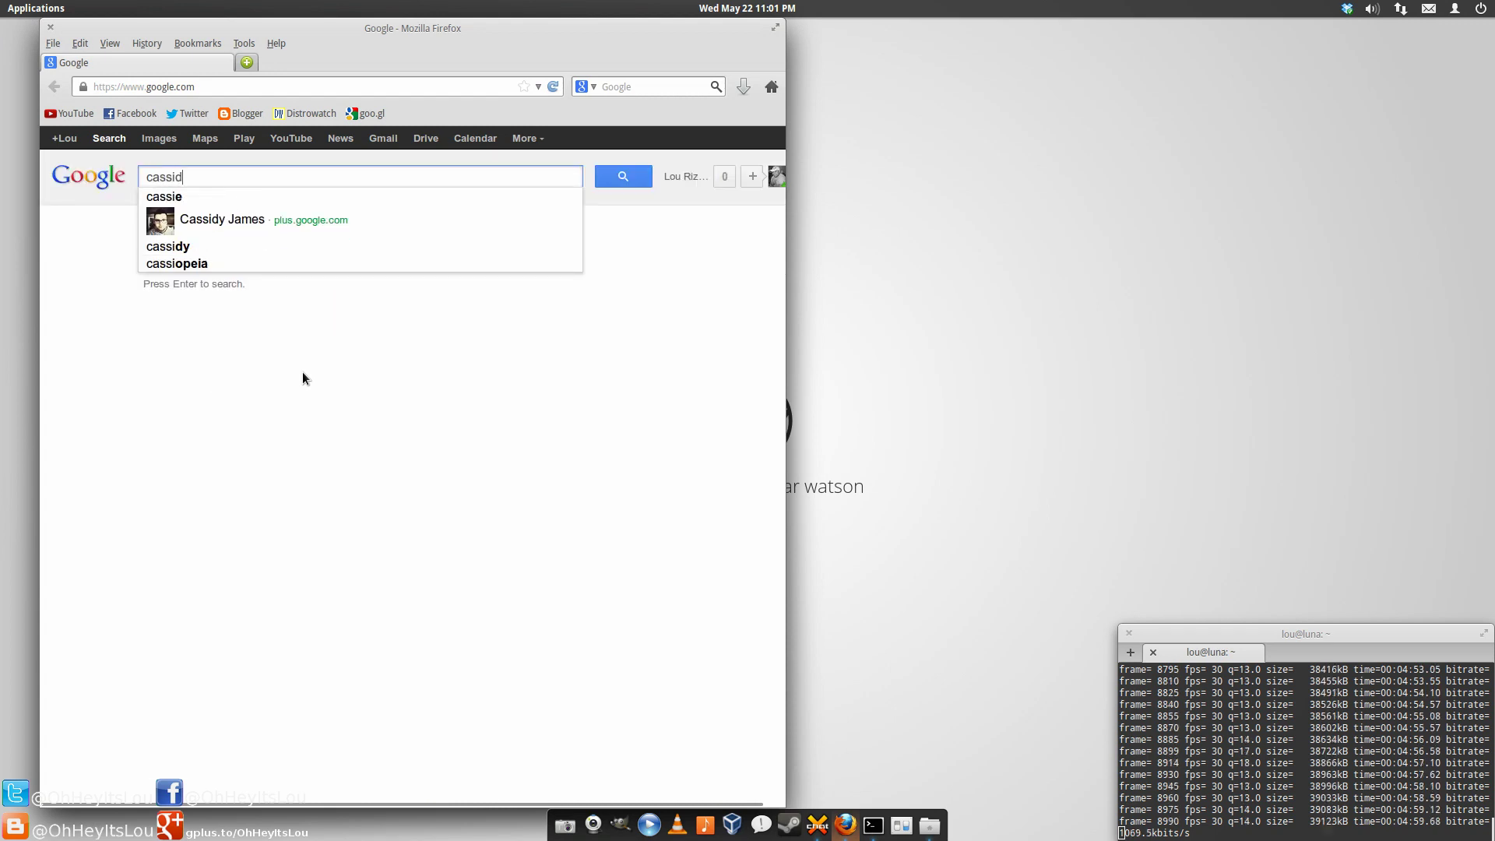
type("ay james deviar")
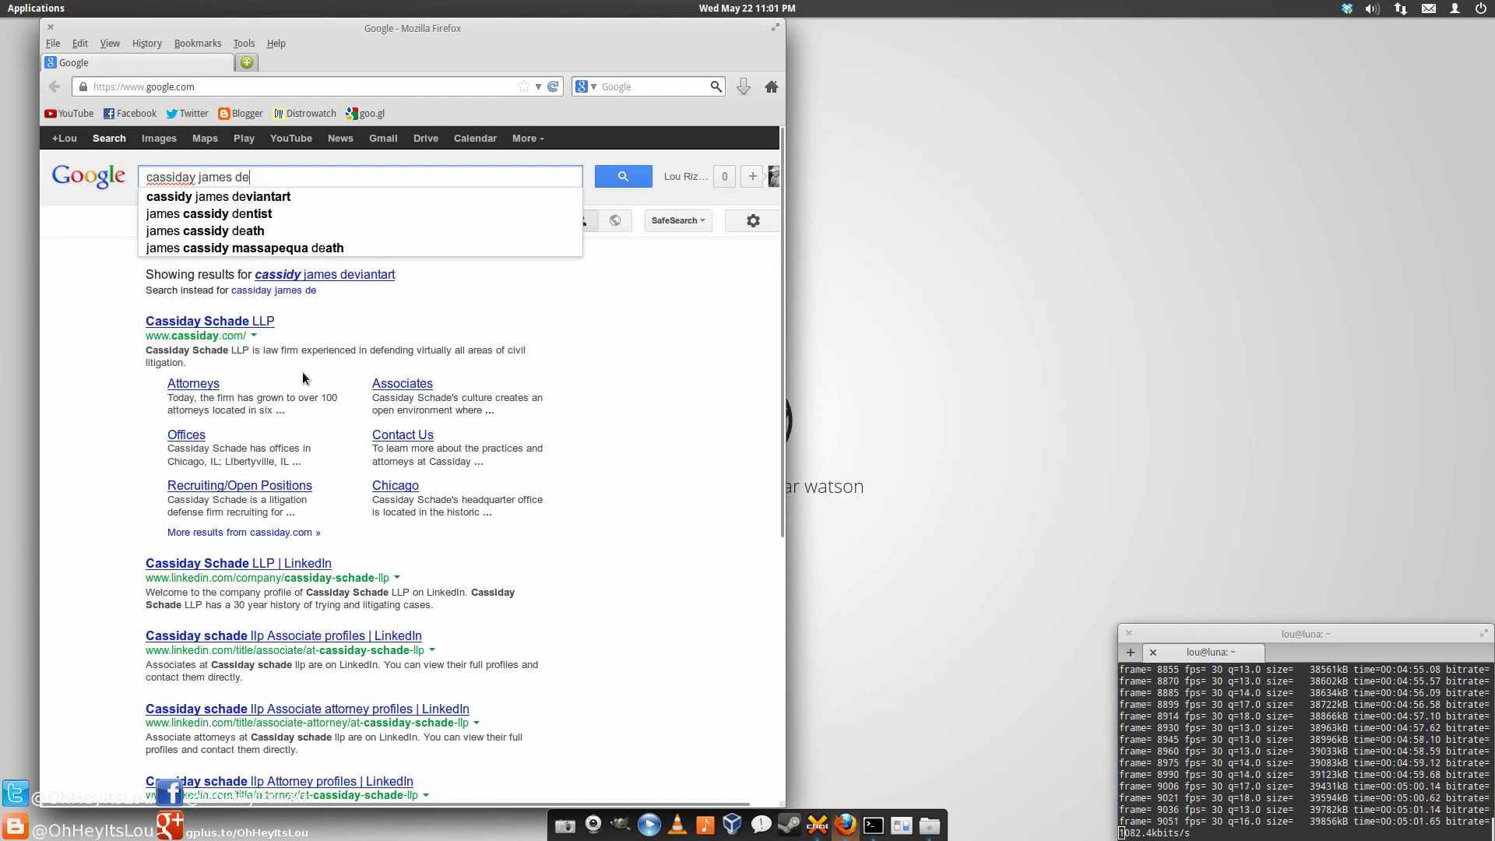
key("BackSpace")
type("nt")
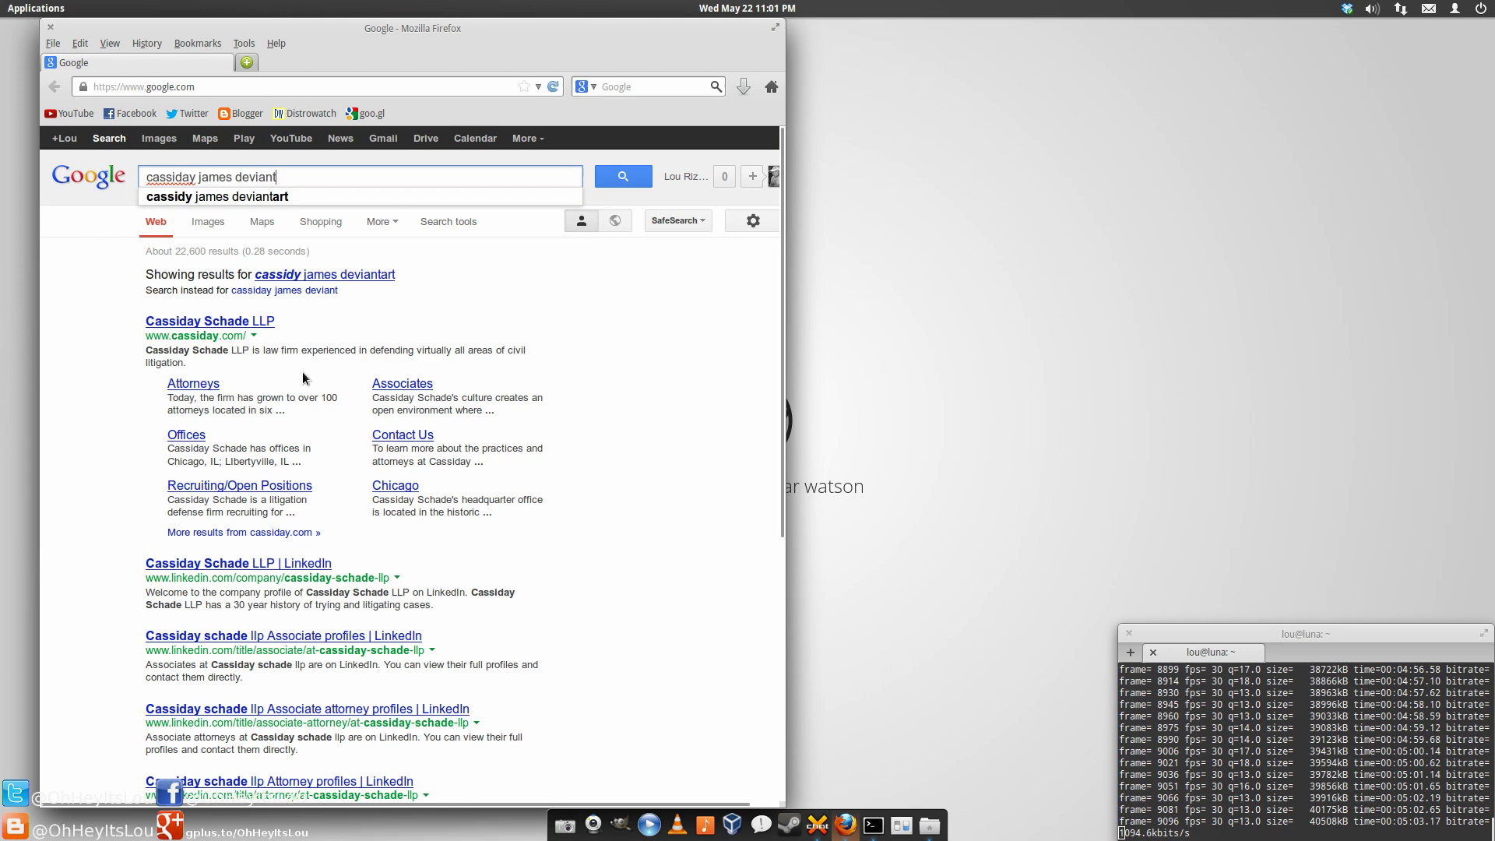
type("art plank themes")
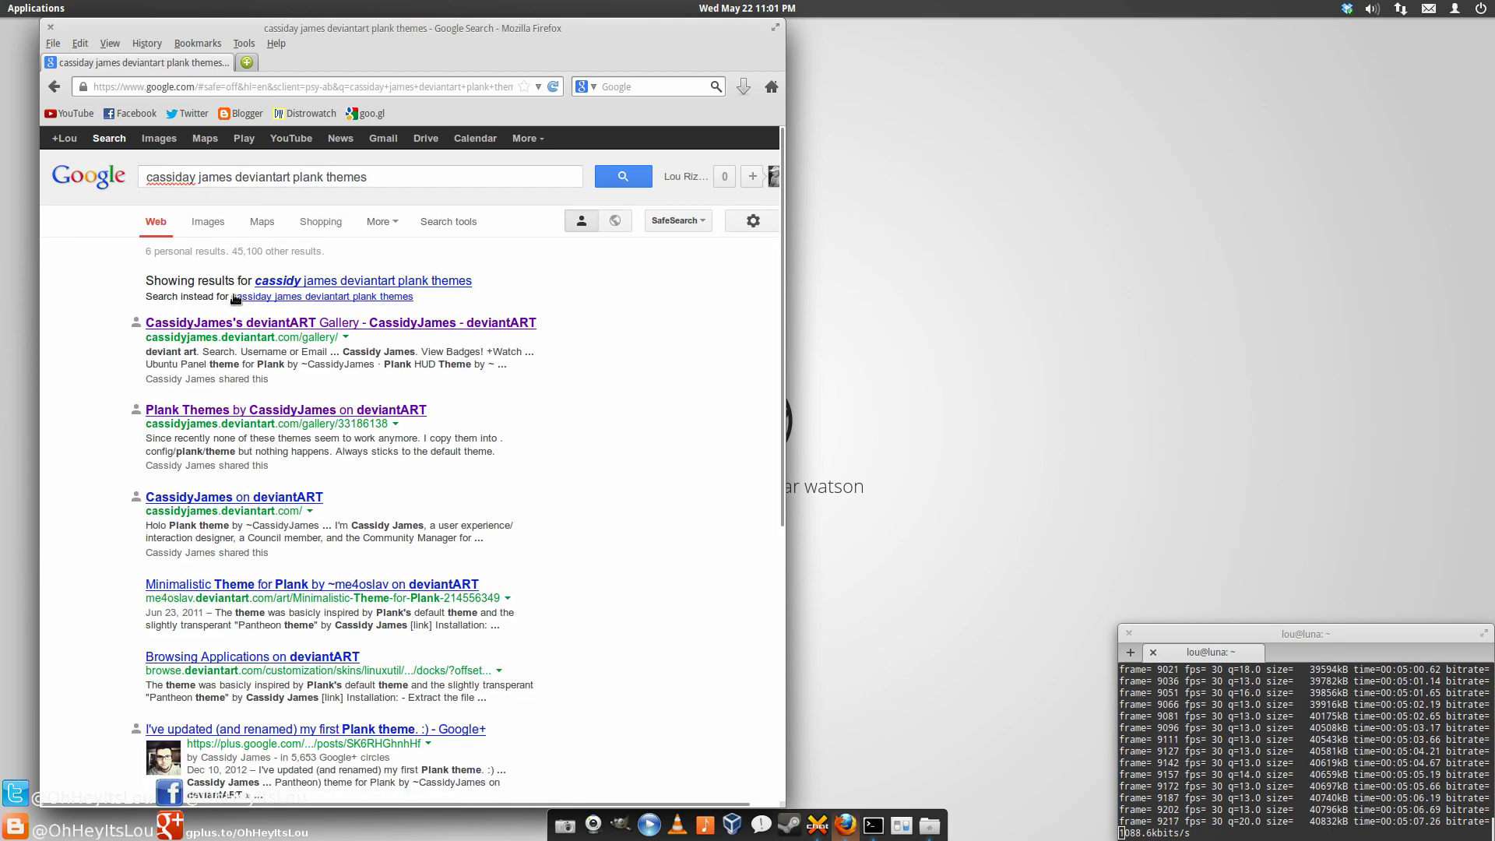
Step: Go from the author's deviantART gallery through Plank Themes to the Jupiter Redux theme page
left_click(265, 323)
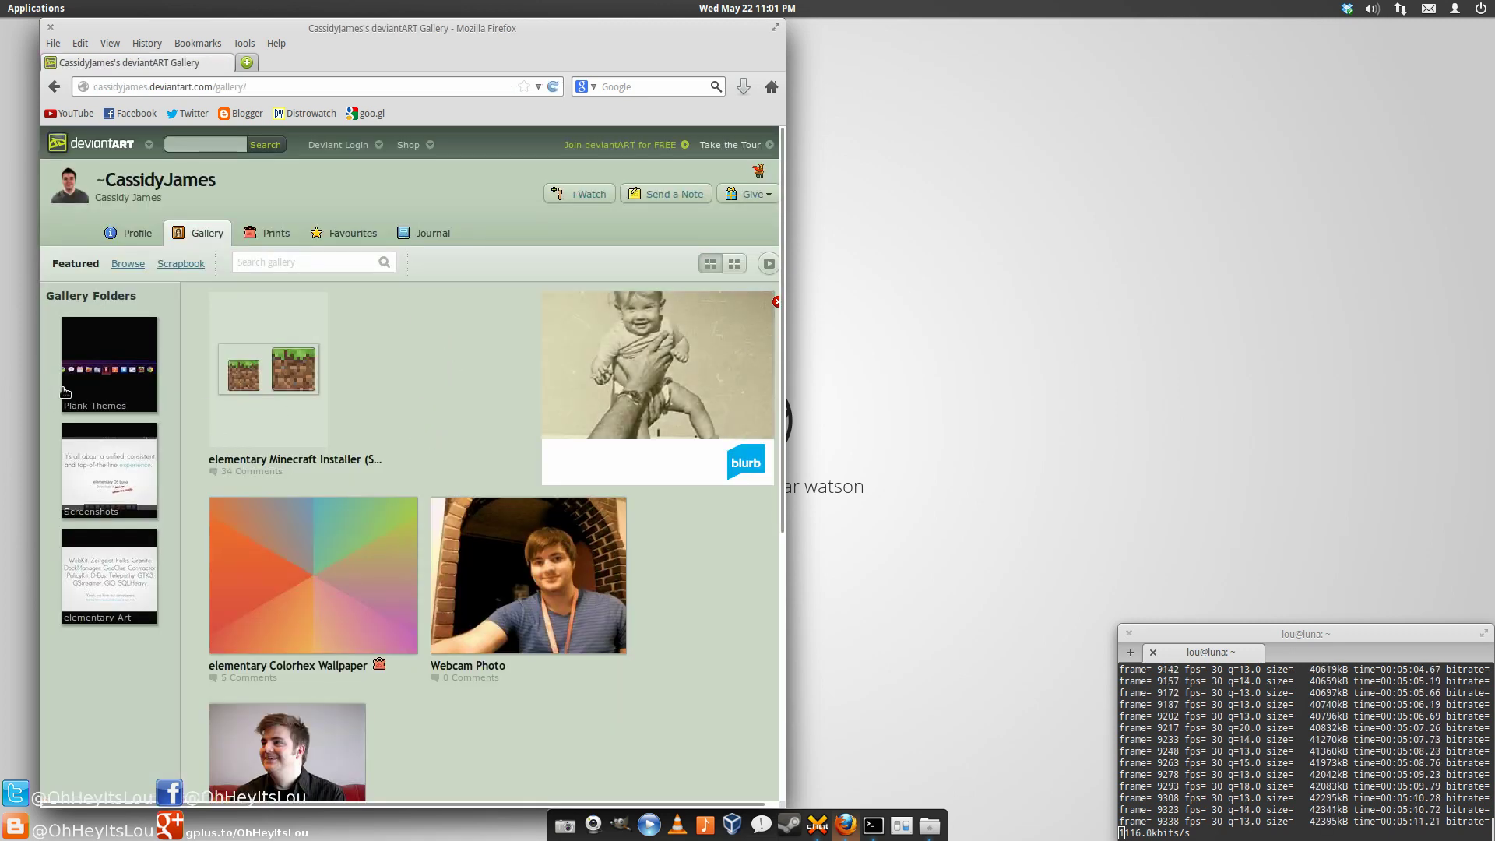
left_click(93, 384)
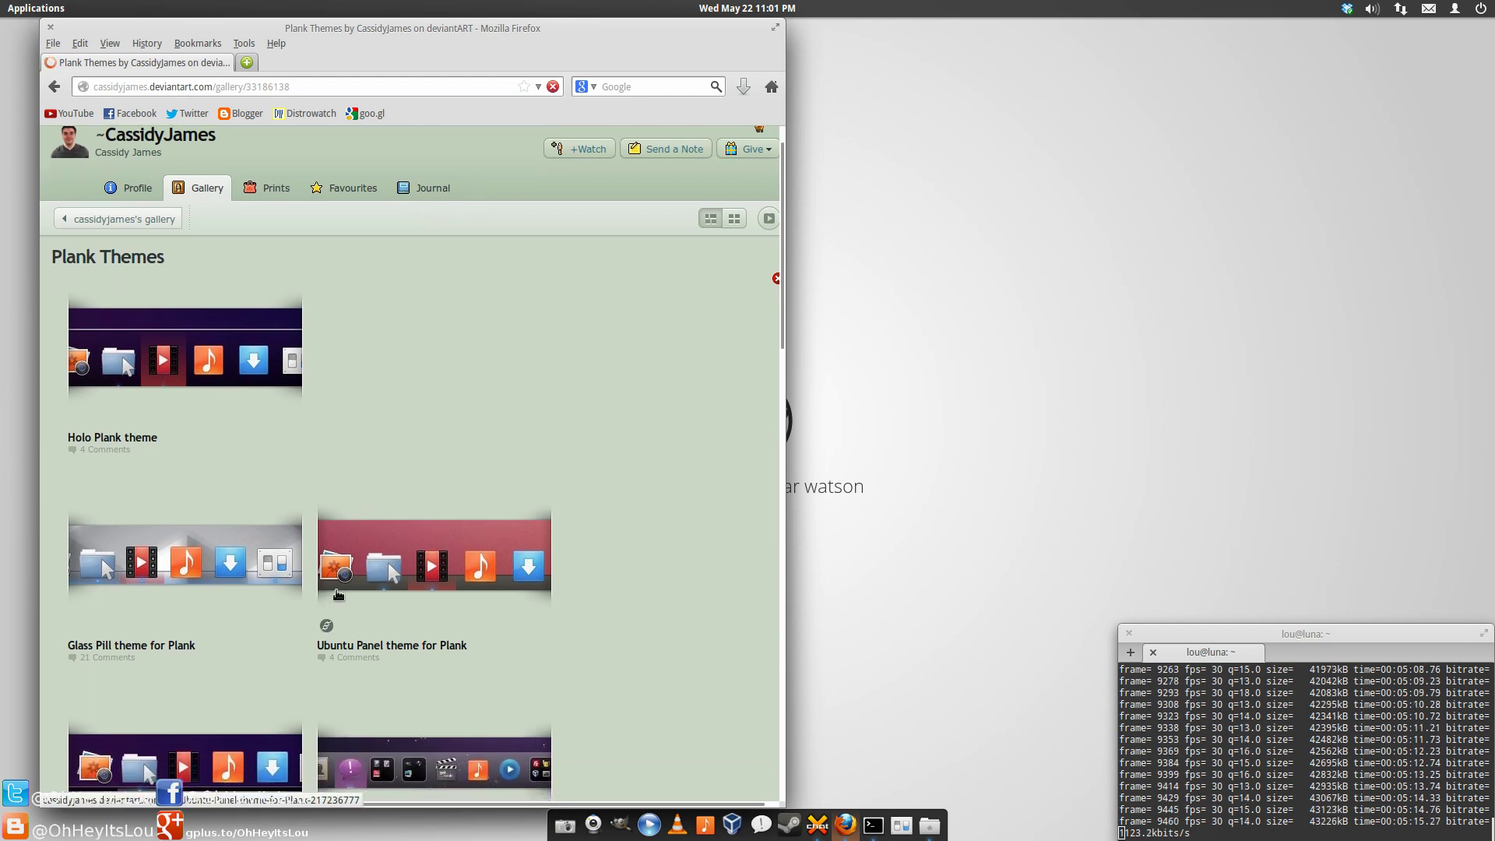
scroll(350, 589, "down", 10)
left_click(303, 682)
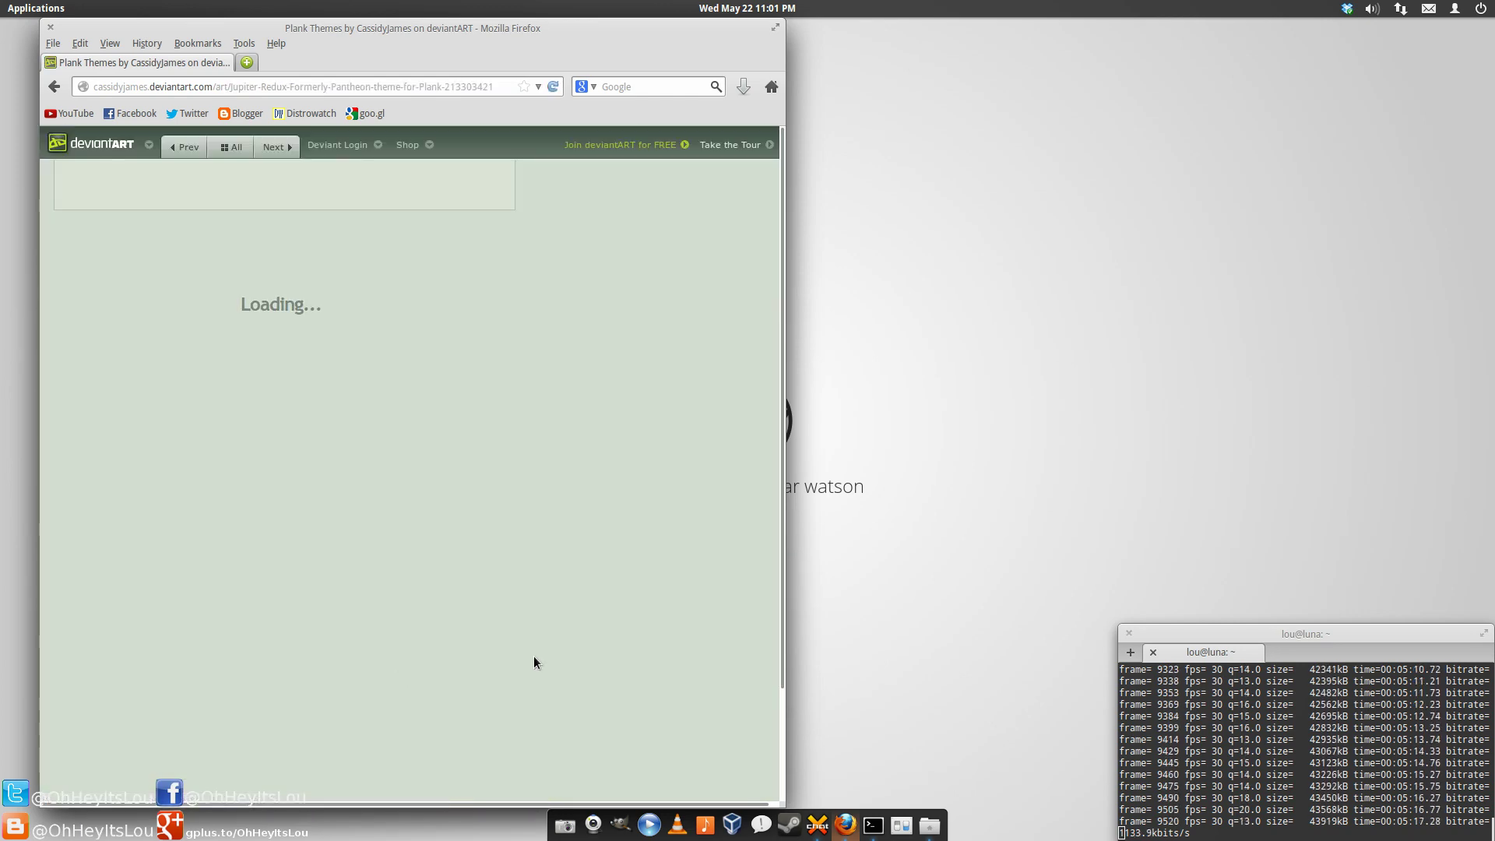
scroll(631, 536, "down", 3)
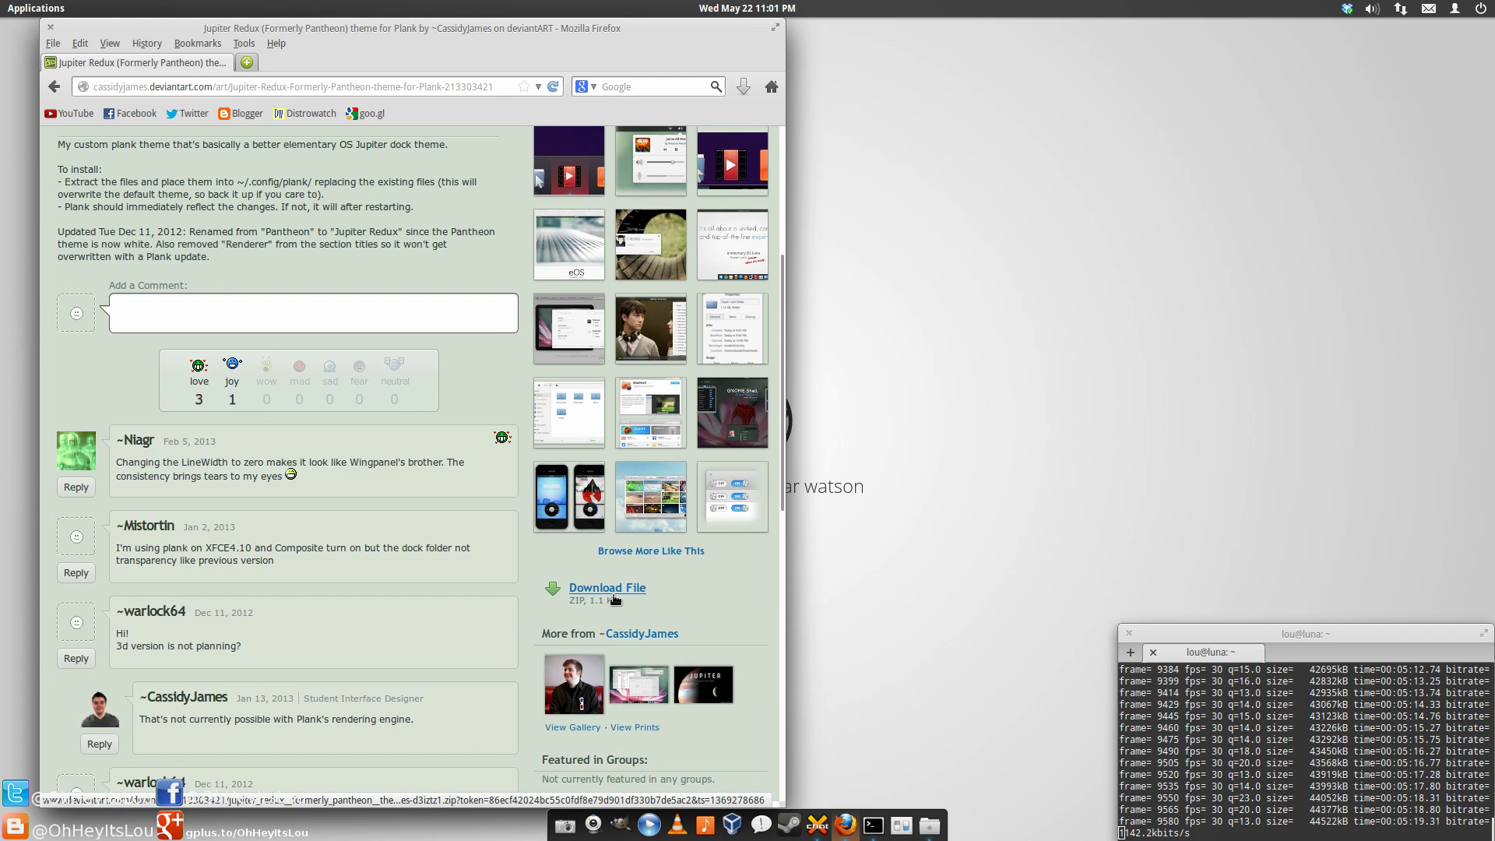
Step: Minimise Firefox and extract the downloaded theme zip in Downloads
right_click(707, 32)
left_click(740, 55)
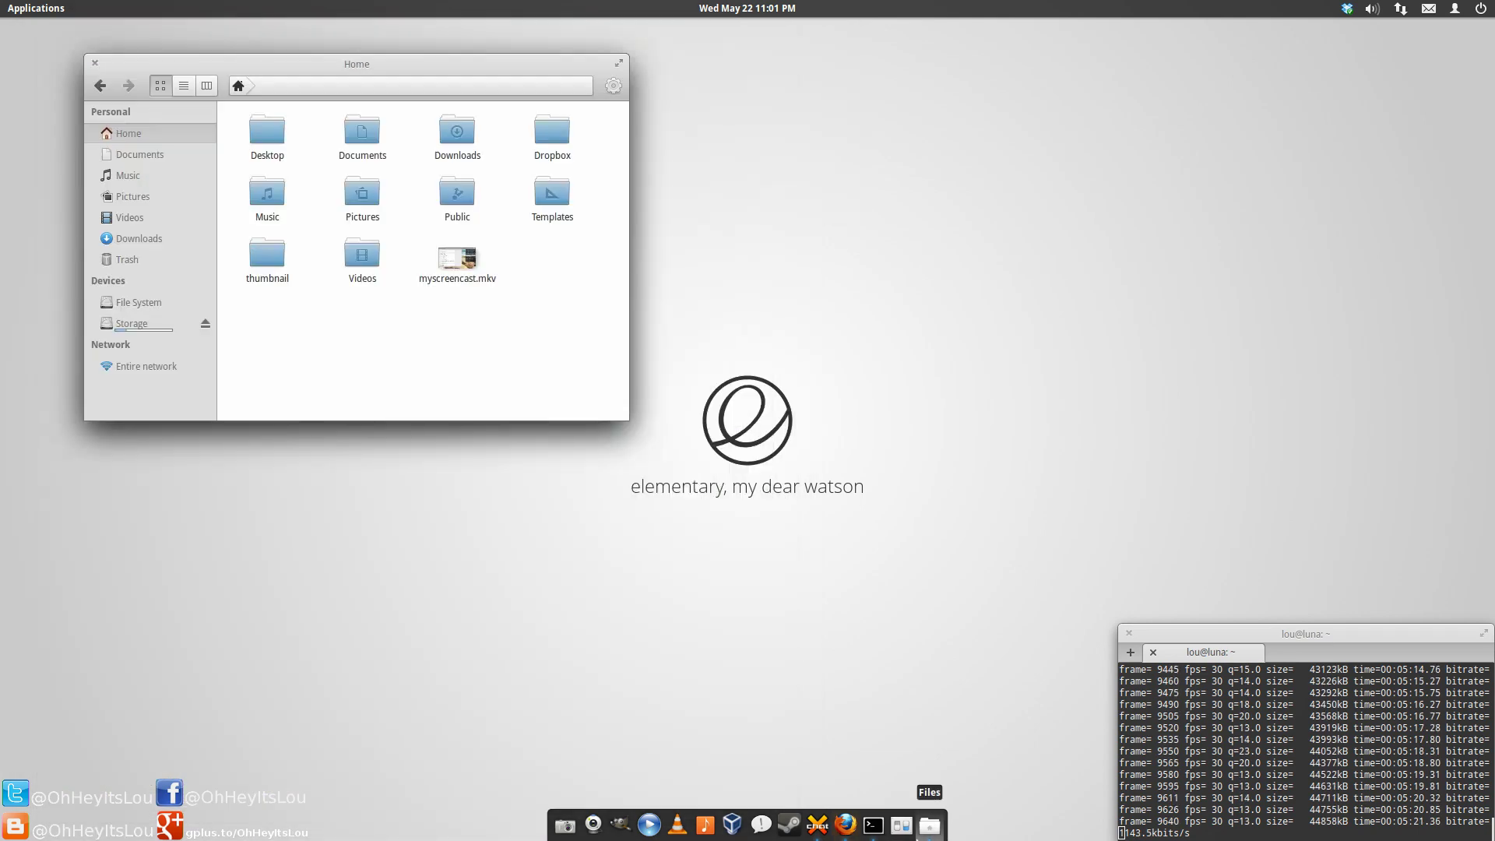
left_click(457, 133)
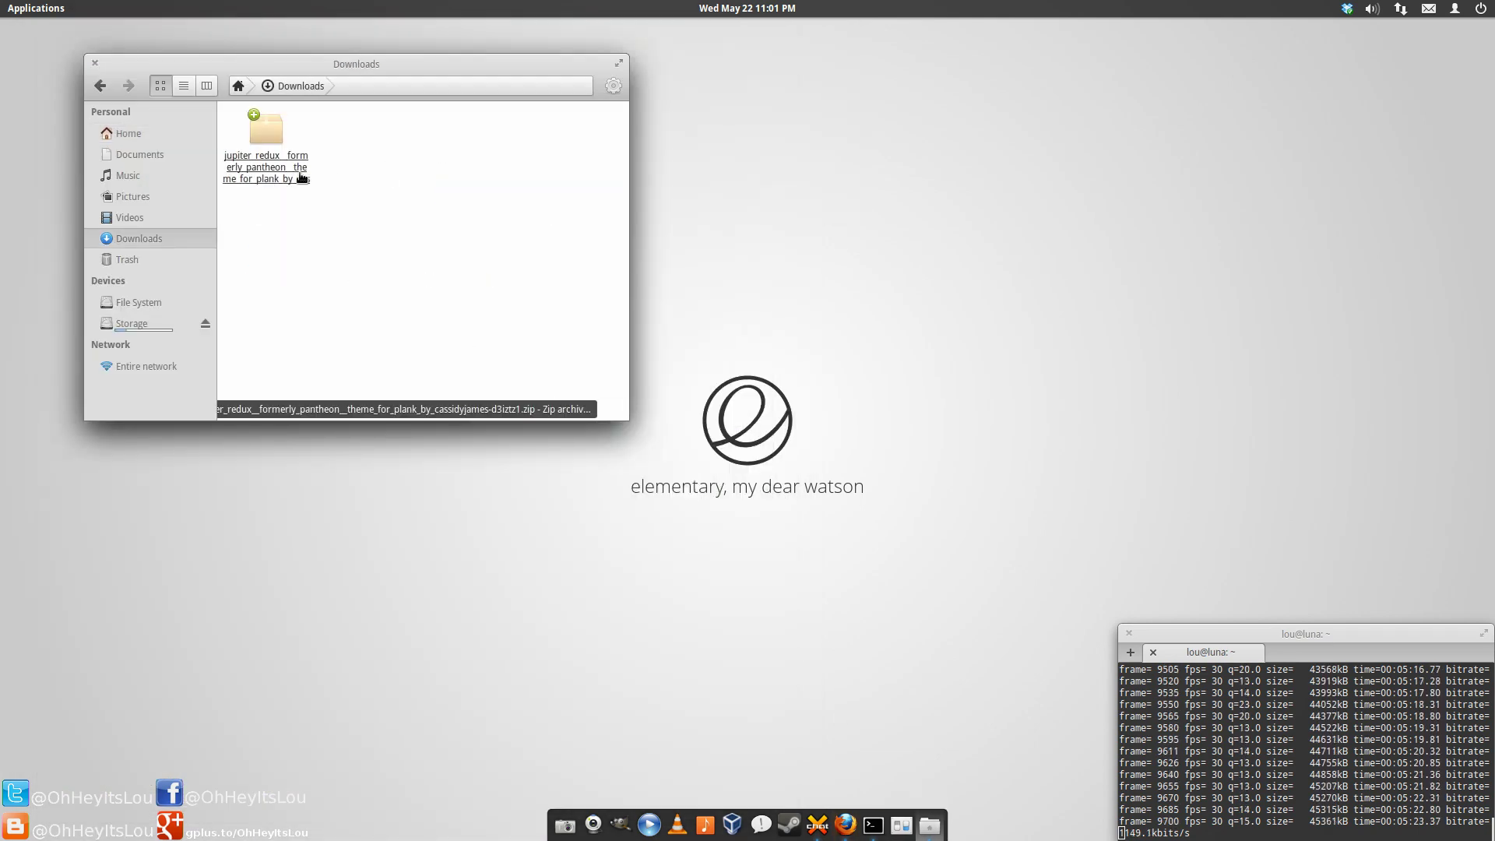
right_click(291, 166)
left_click(370, 400)
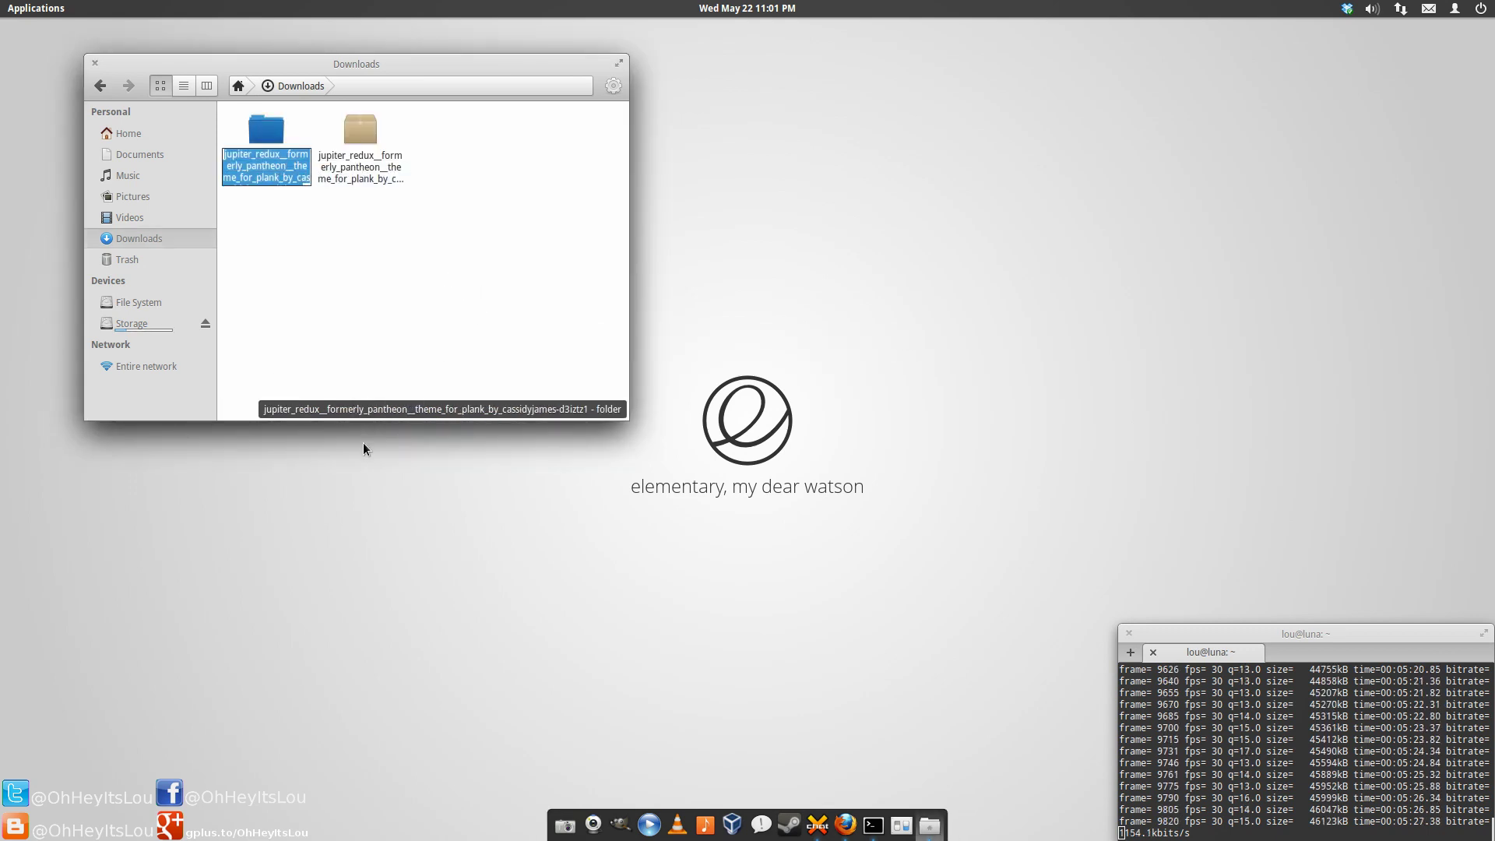
Step: Rename the extracted folder to 'Jupiter Redux' and open a new terminal
type("U")
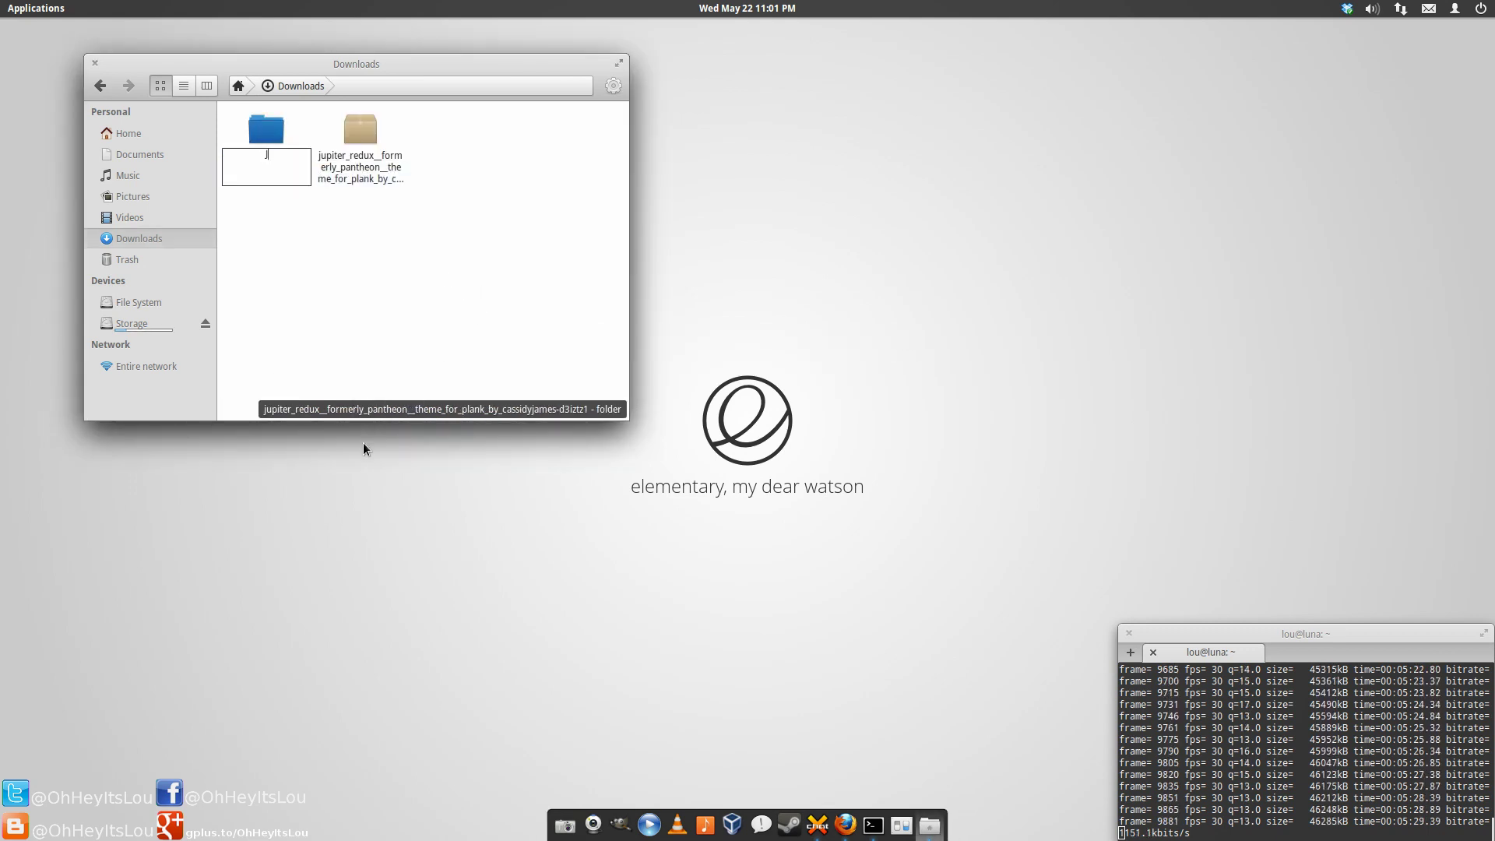
type("upiter Red")
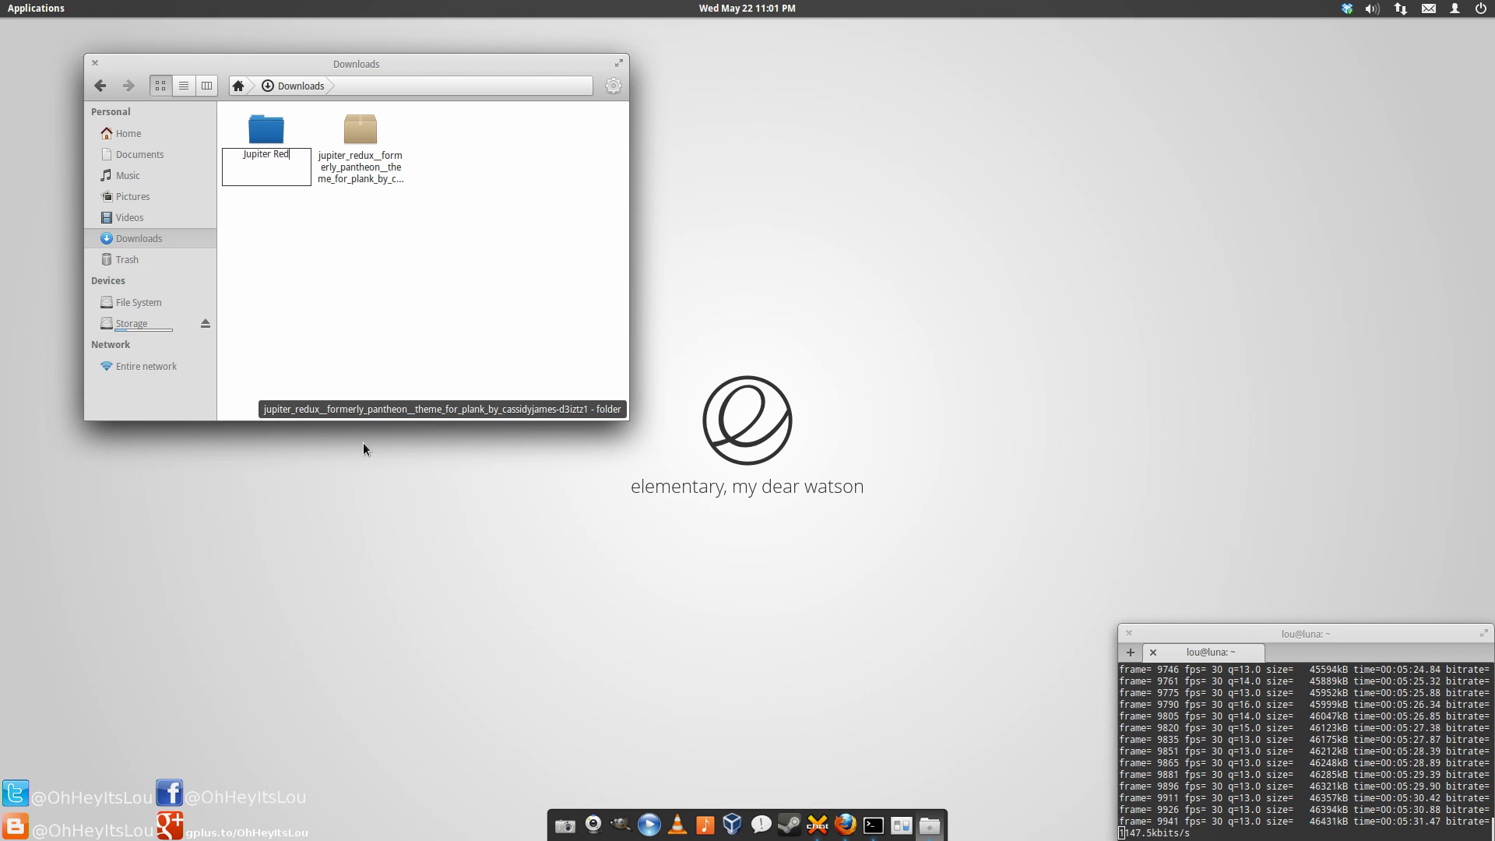
type("ux")
key("Return")
left_click(491, 240)
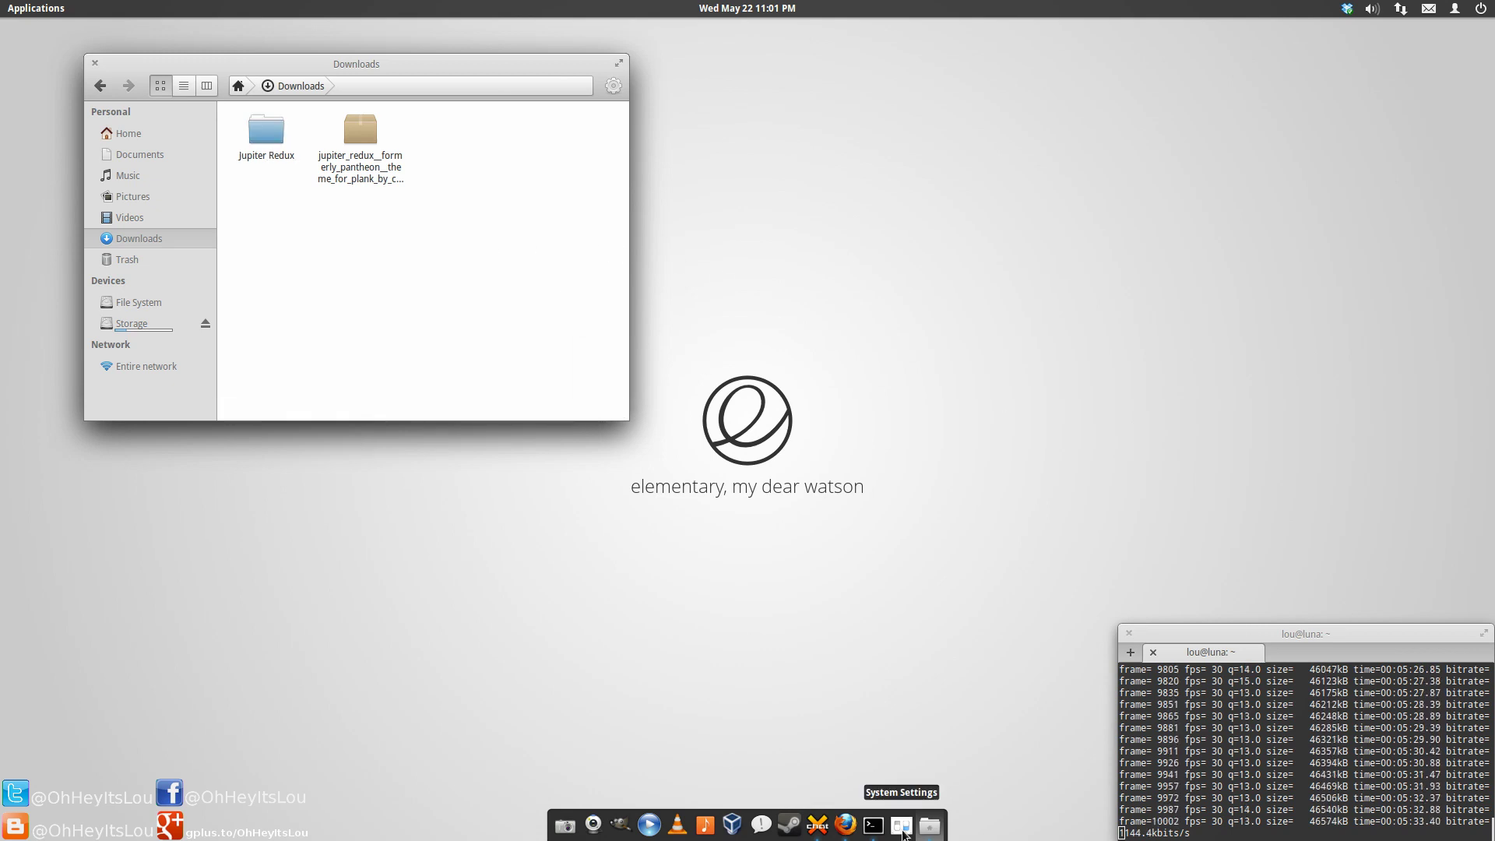
key("ctrl+alt+t")
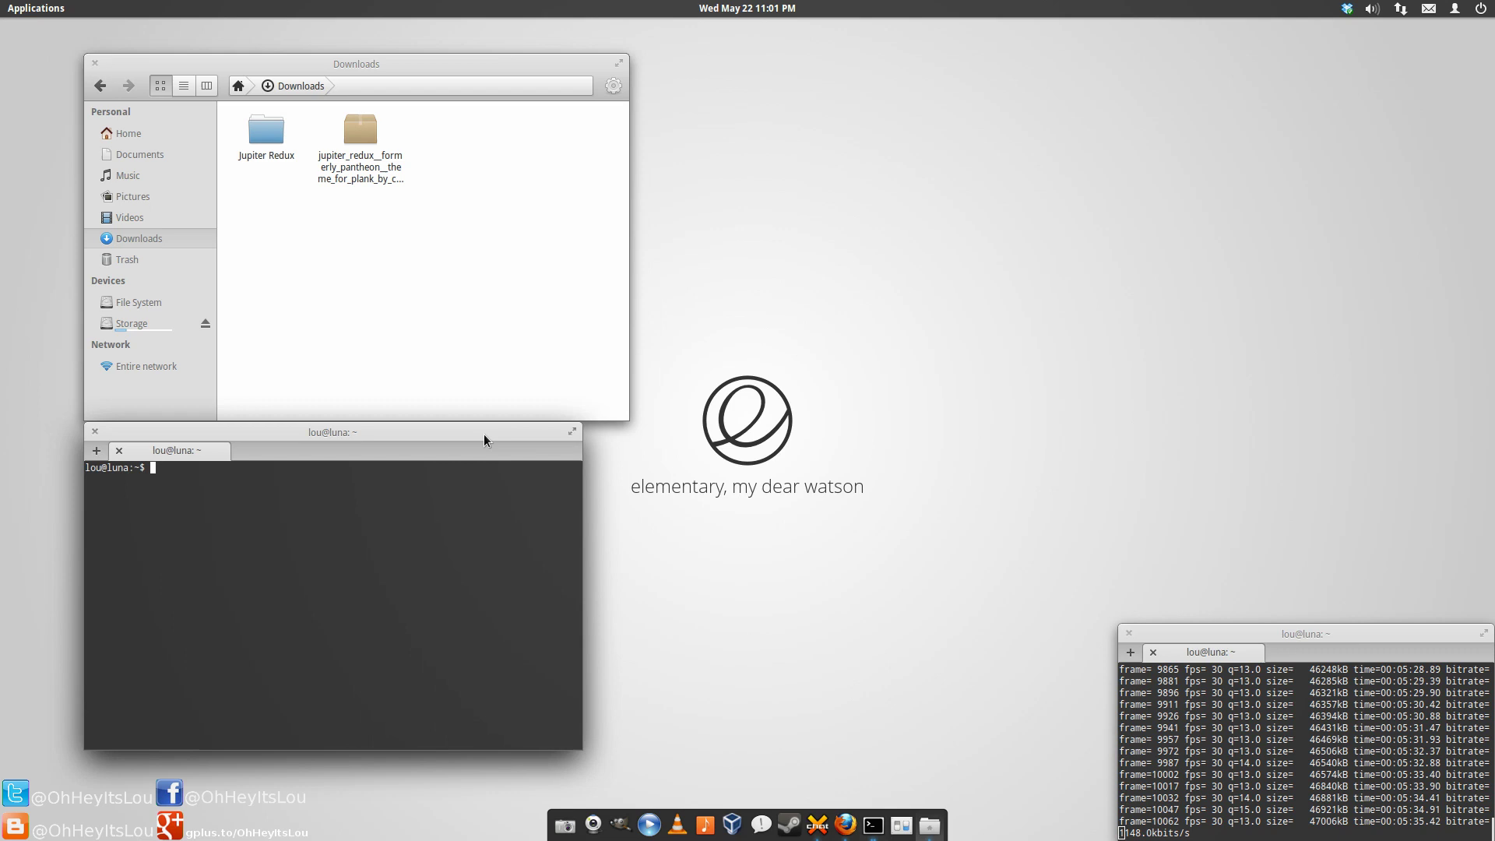
Step: Enter 'sudo mv ~/Downloads/Jupiter\ Redux/ /usr/share/plank/themes/' at the terminal prompt
left_click_drag(483, 433, 1183, 177)
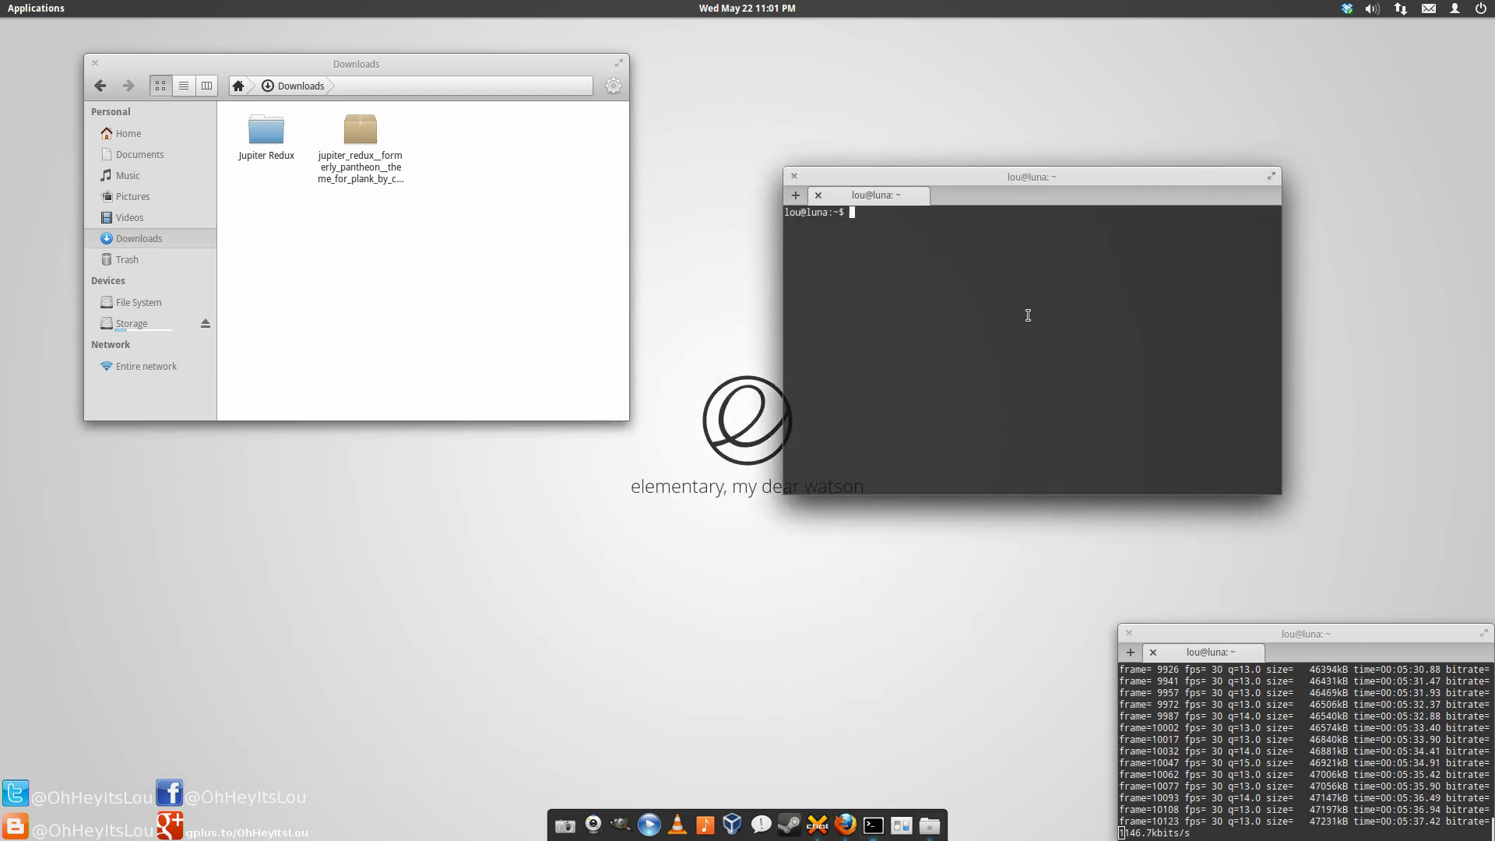
type("sudo mv /")
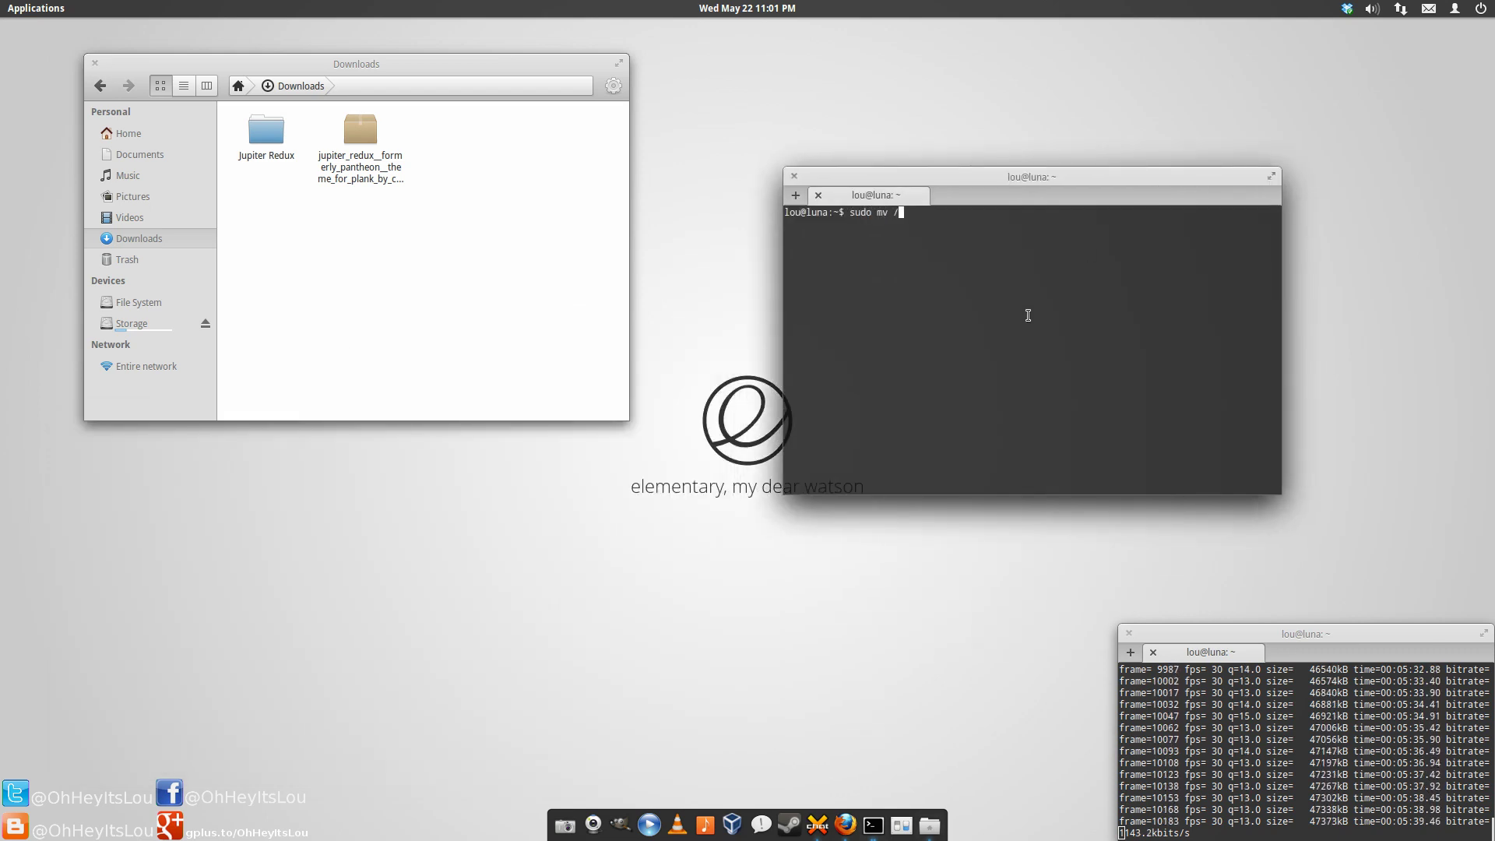
type("home")
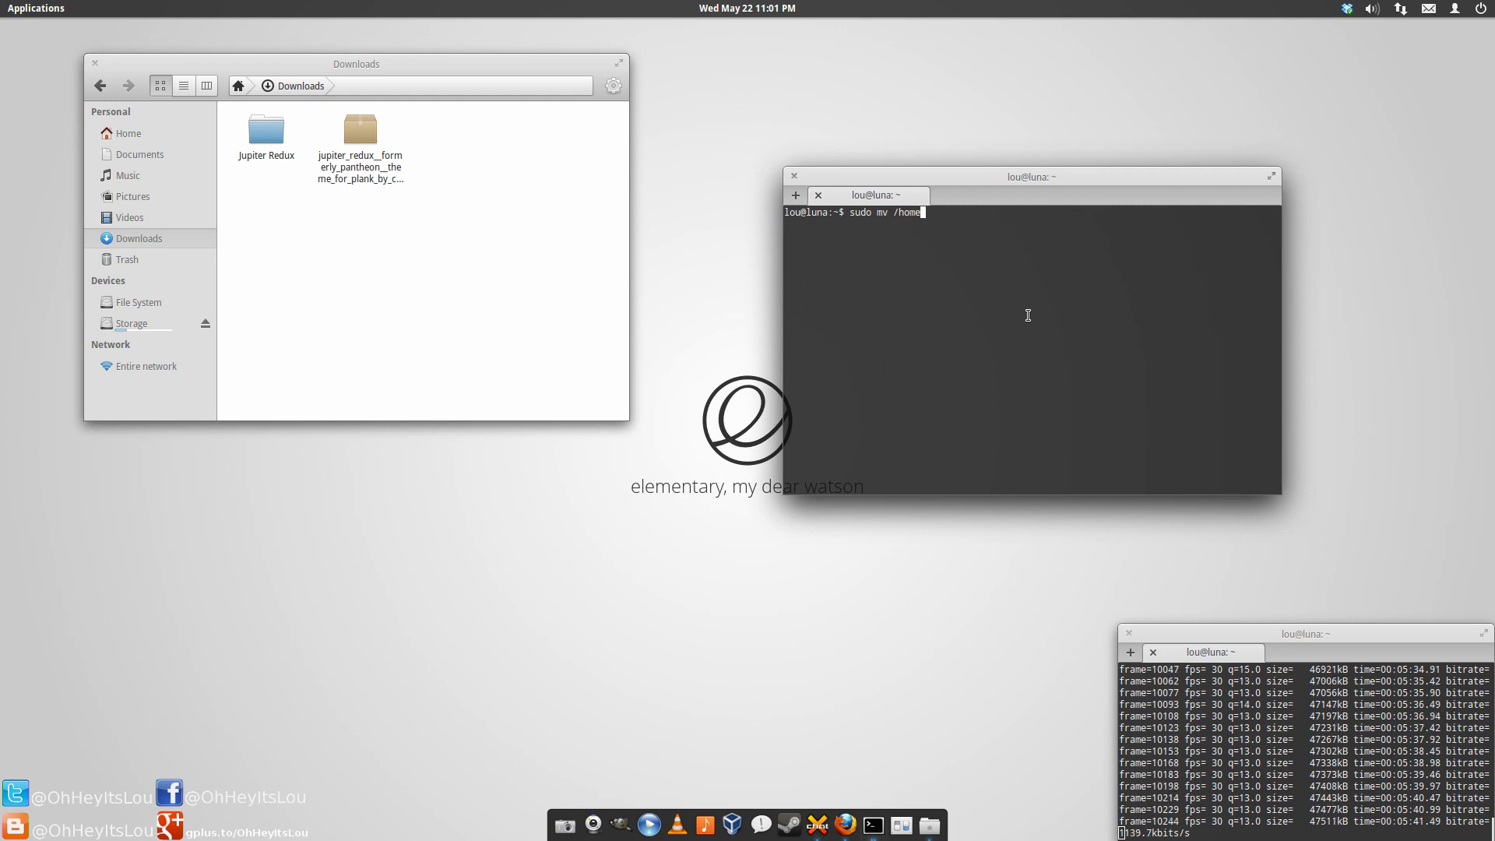
type("/lou")
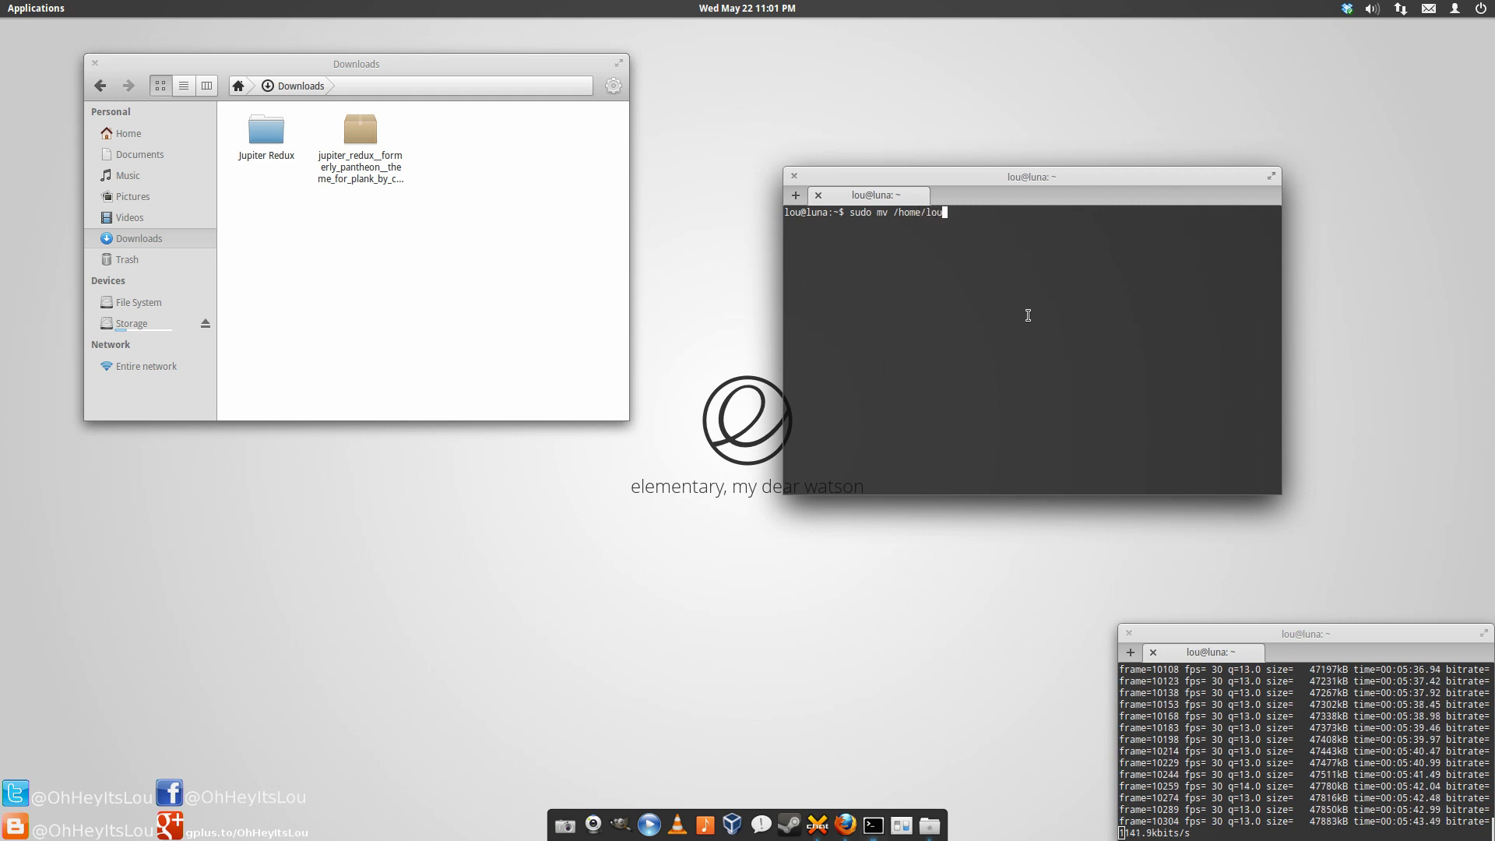
type("/Do")
key("Tab")
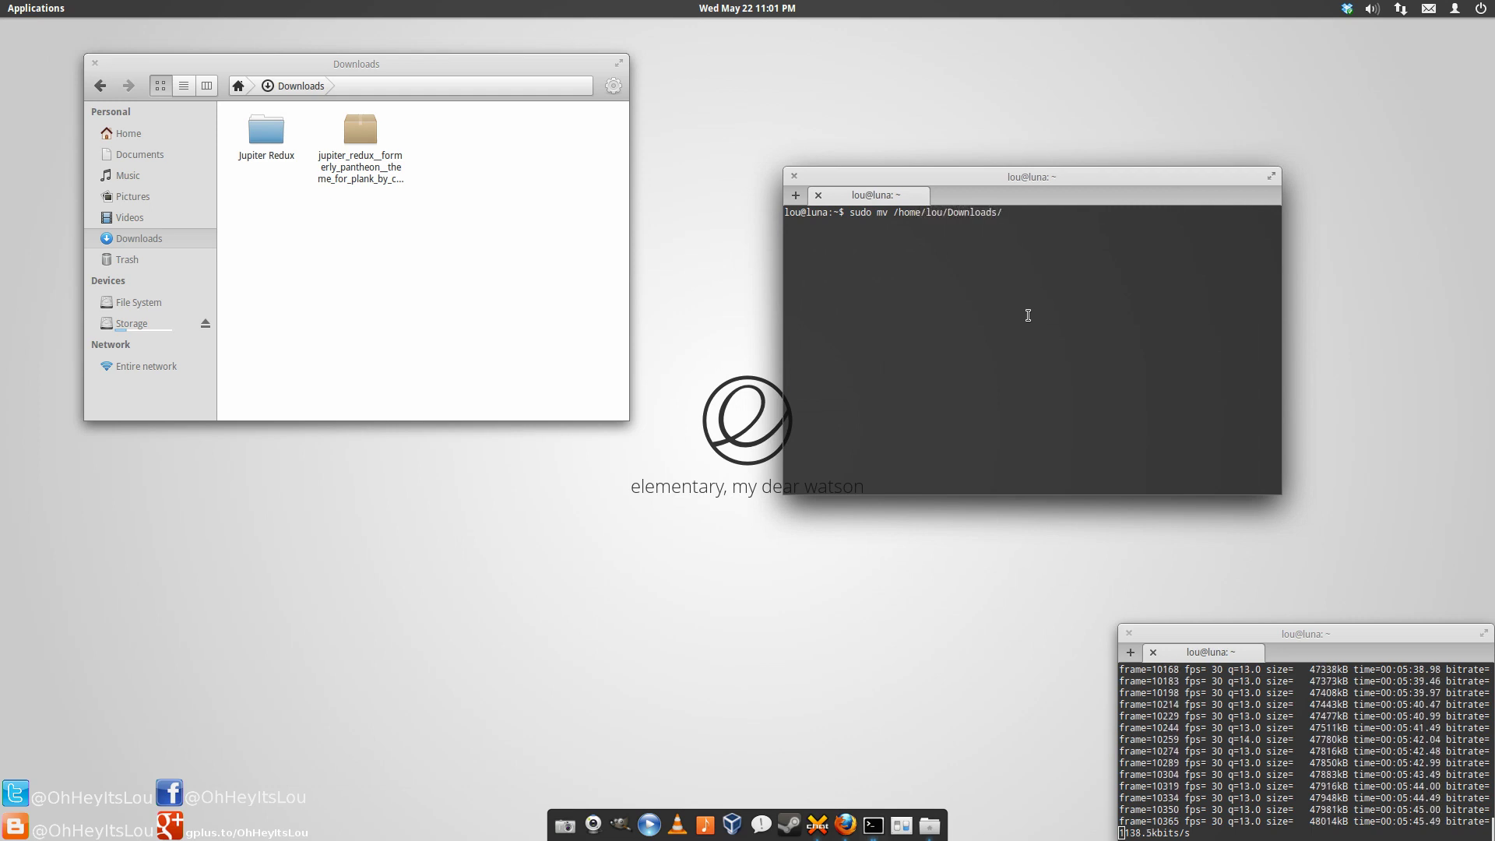
type("J")
key("Tab")
type("/u")
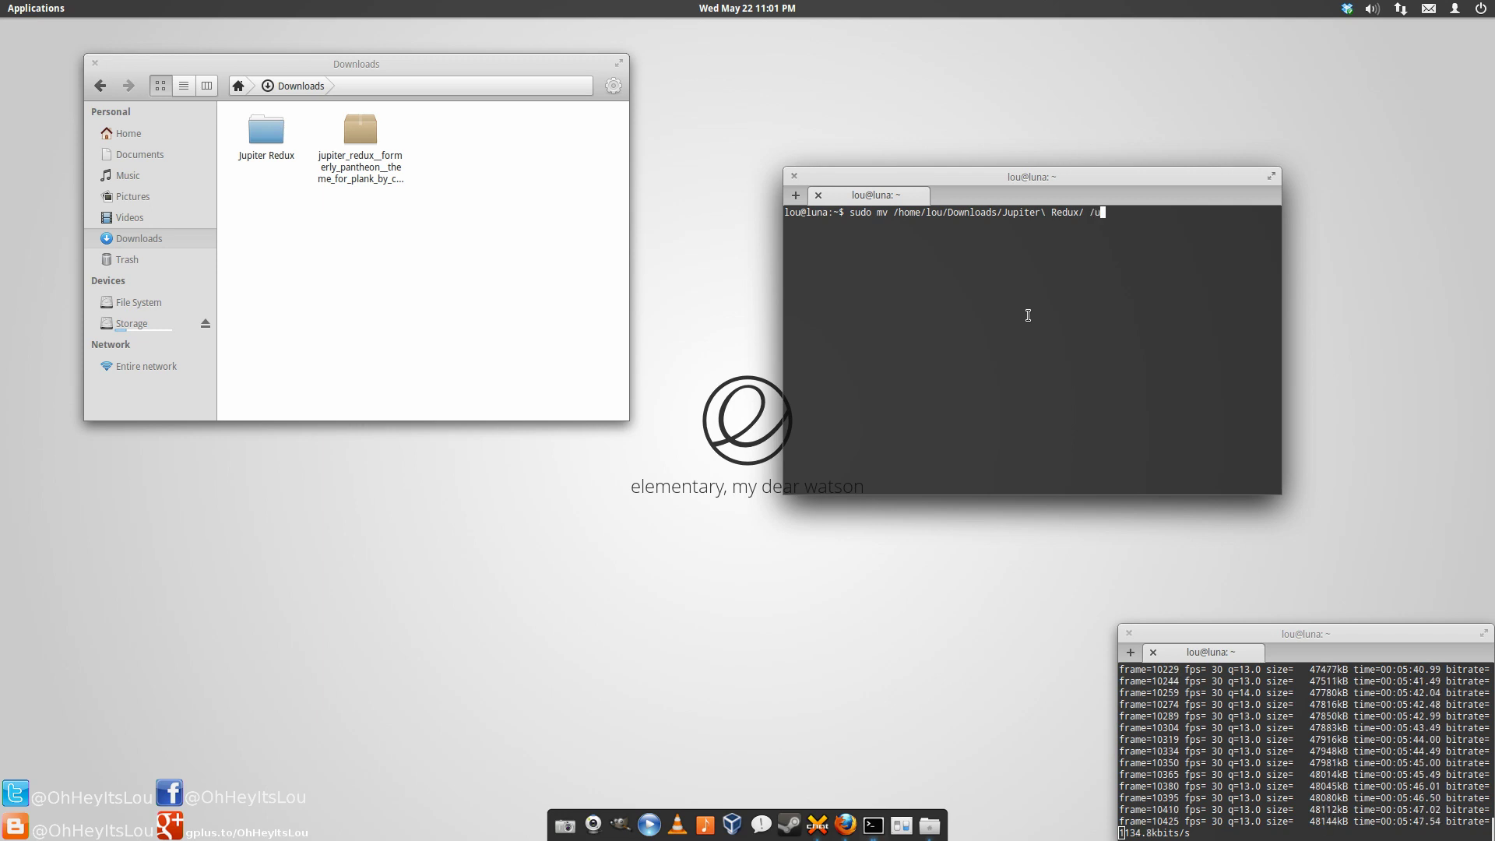
type("sr/share/pl")
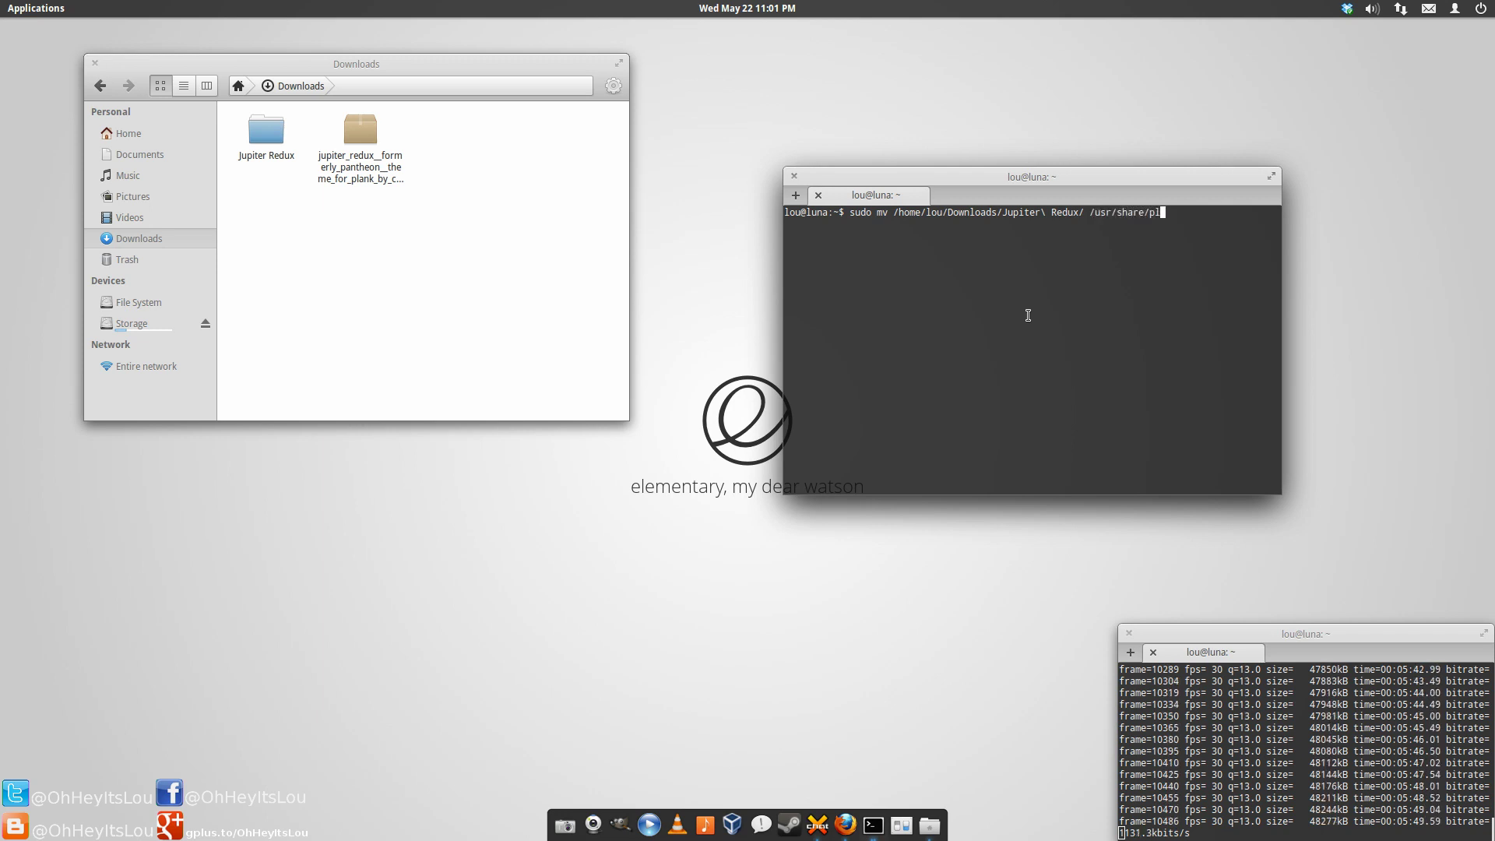
type("ank/themes/")
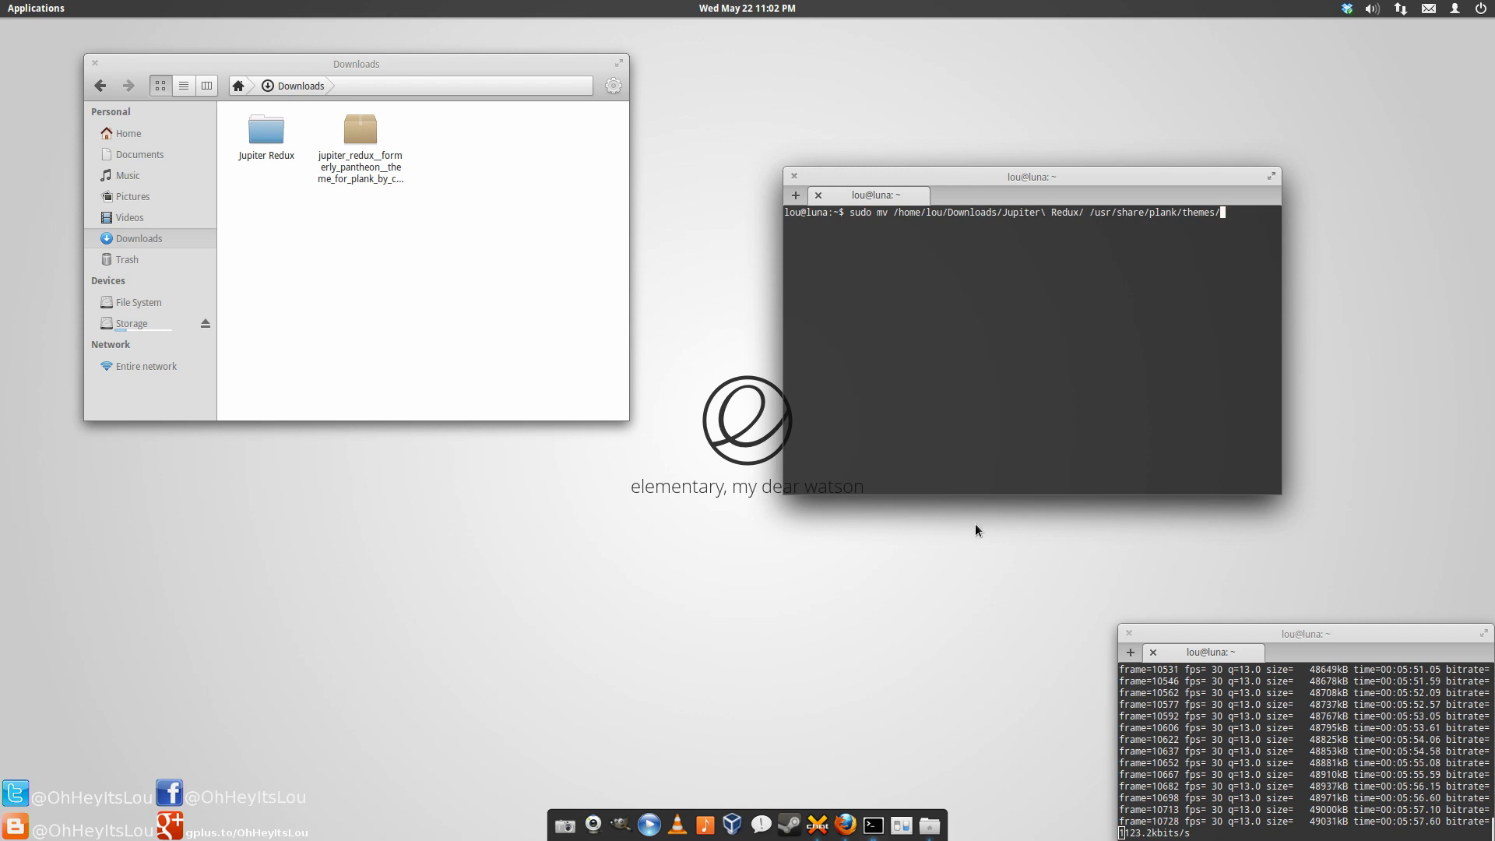
Step: Set the dock theme to Jupiter Redux in System Settings' Desktop > Dock
left_click(901, 826)
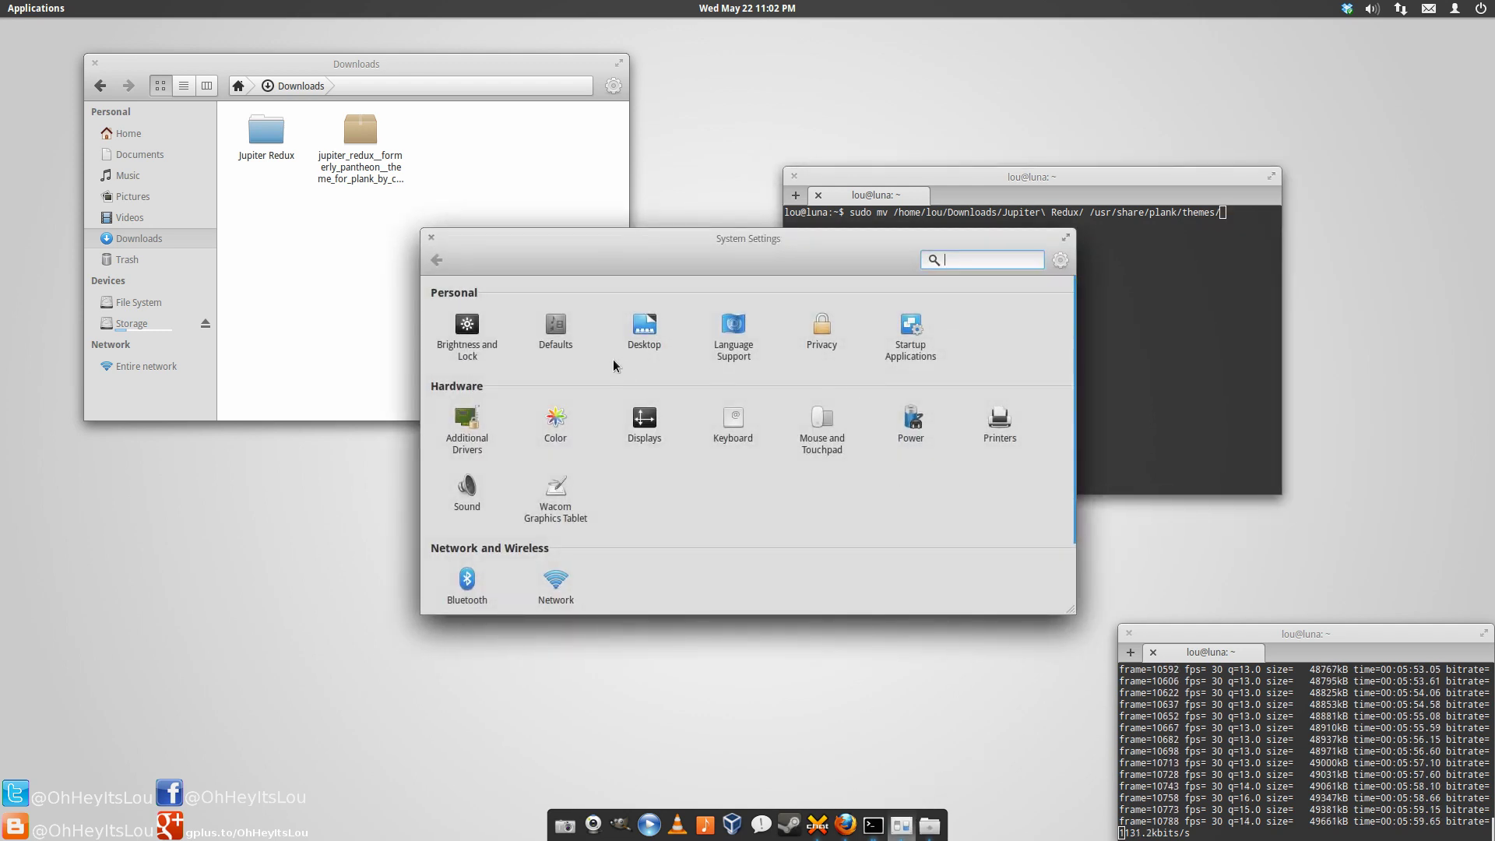
left_click(651, 339)
left_click(735, 297)
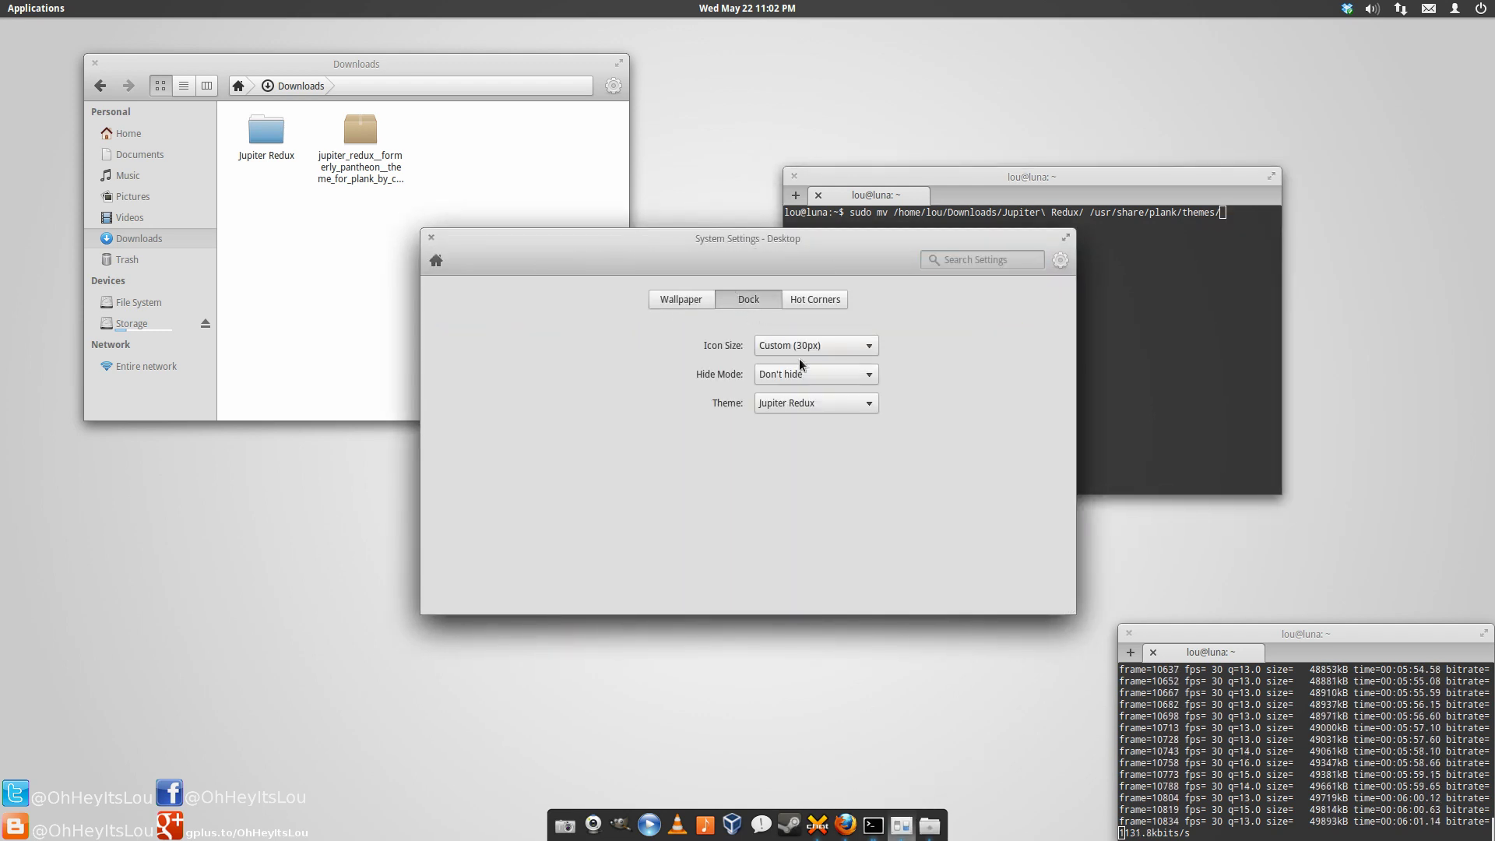
left_click(806, 400)
left_click(820, 403)
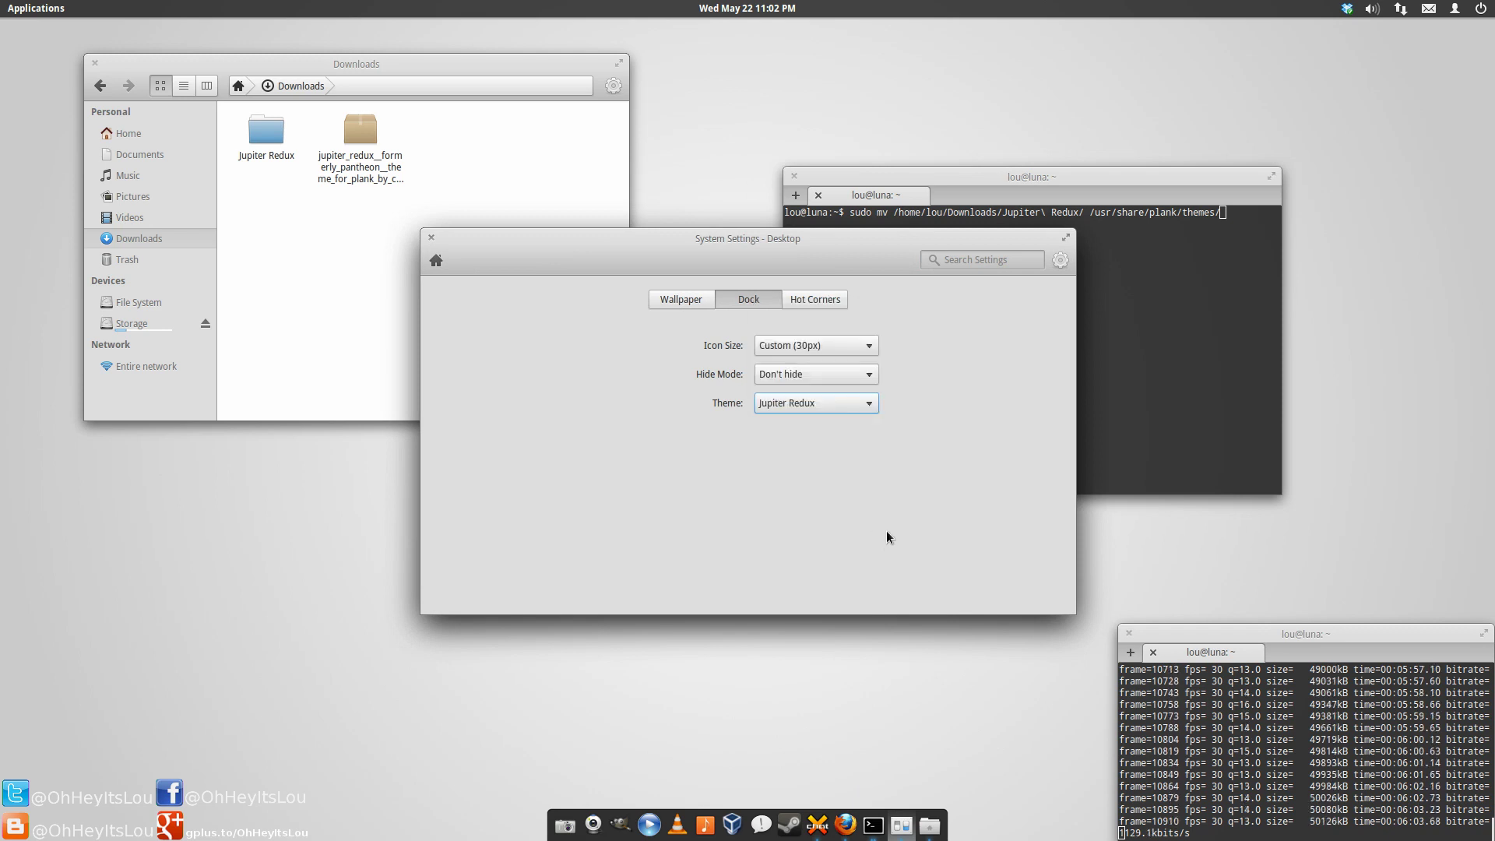
left_click(662, 299)
left_click(436, 260)
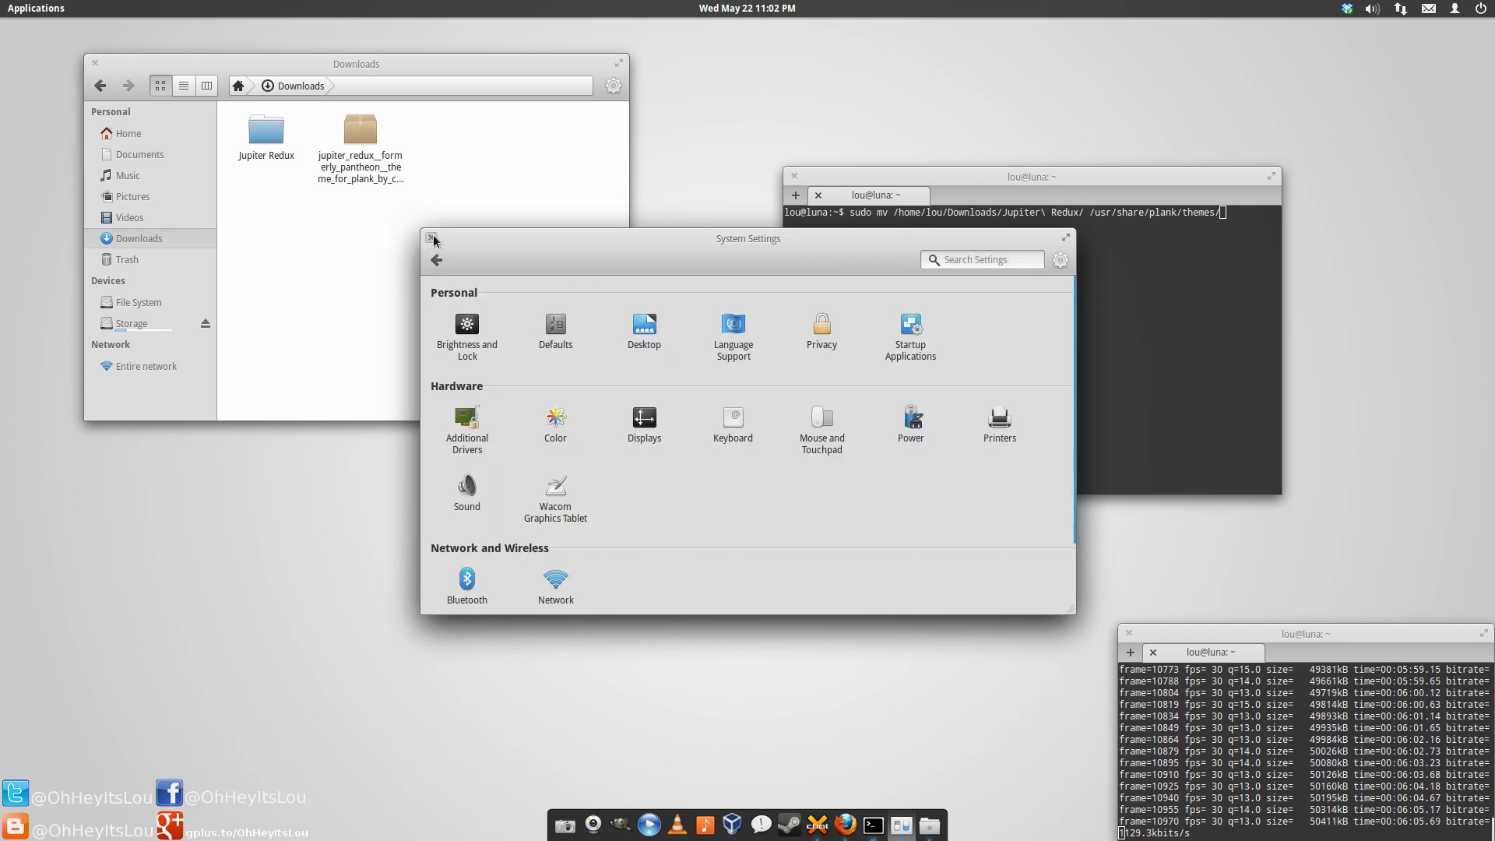
left_click(431, 238)
Step: Permanently delete the zip and extracted folder from Downloads, then close Files and Terminal
left_click_drag(300, 259, 362, 157)
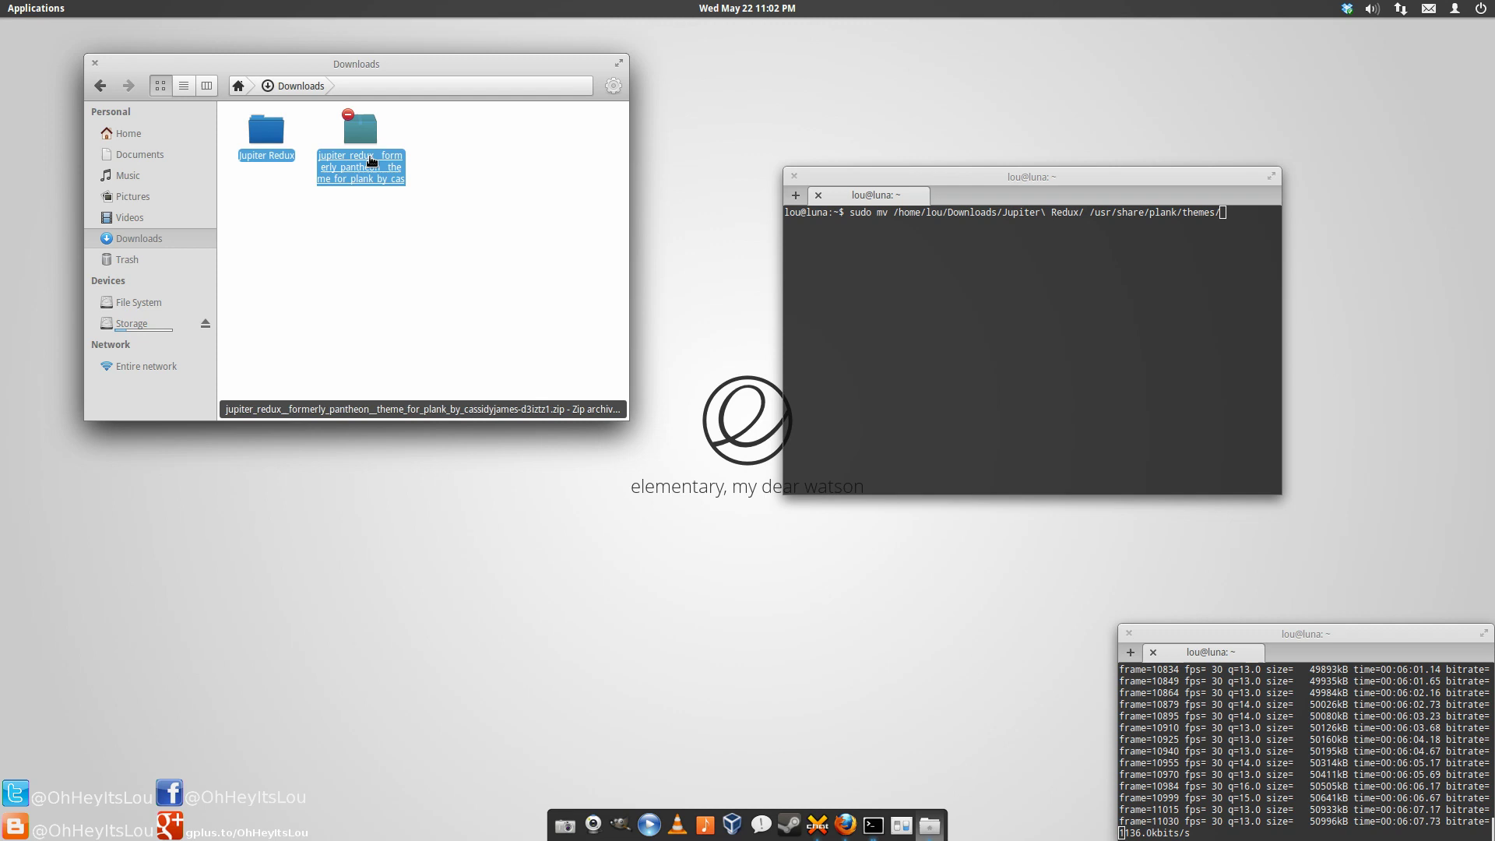
right_click(362, 157)
left_click(461, 259)
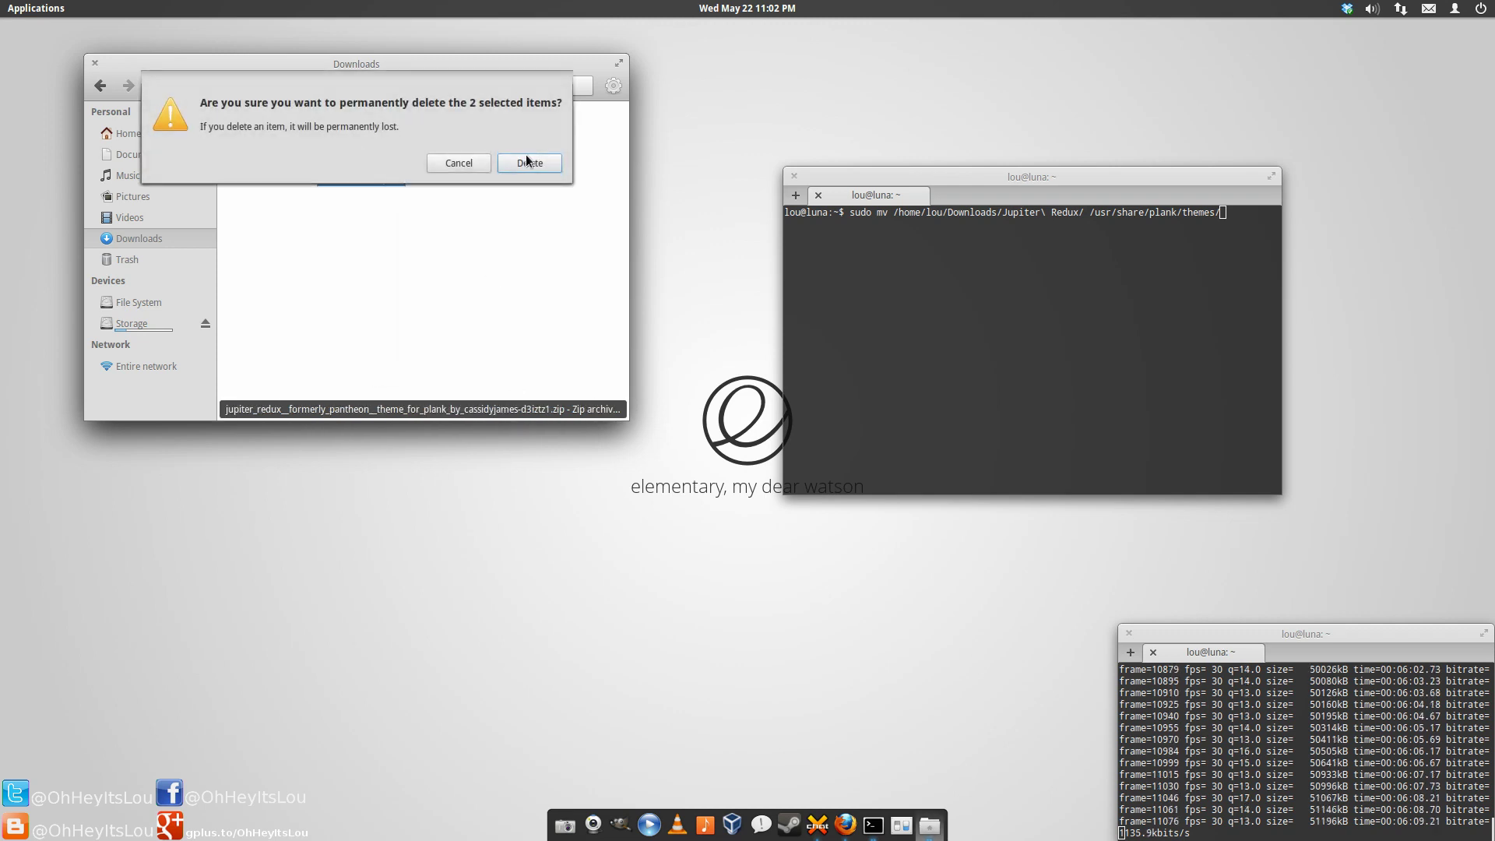
left_click(527, 161)
left_click(95, 63)
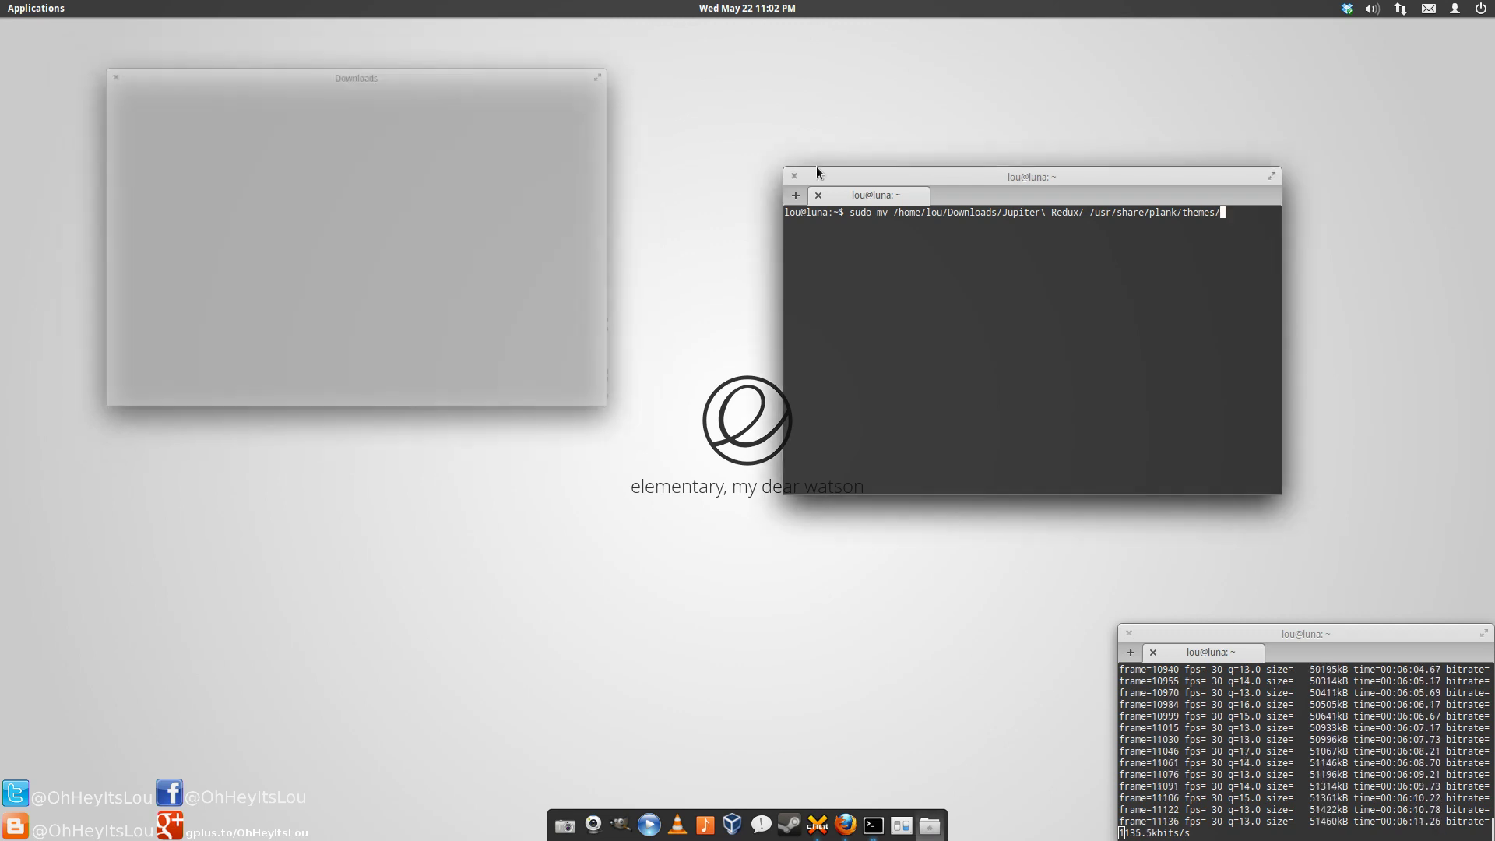
left_click(794, 176)
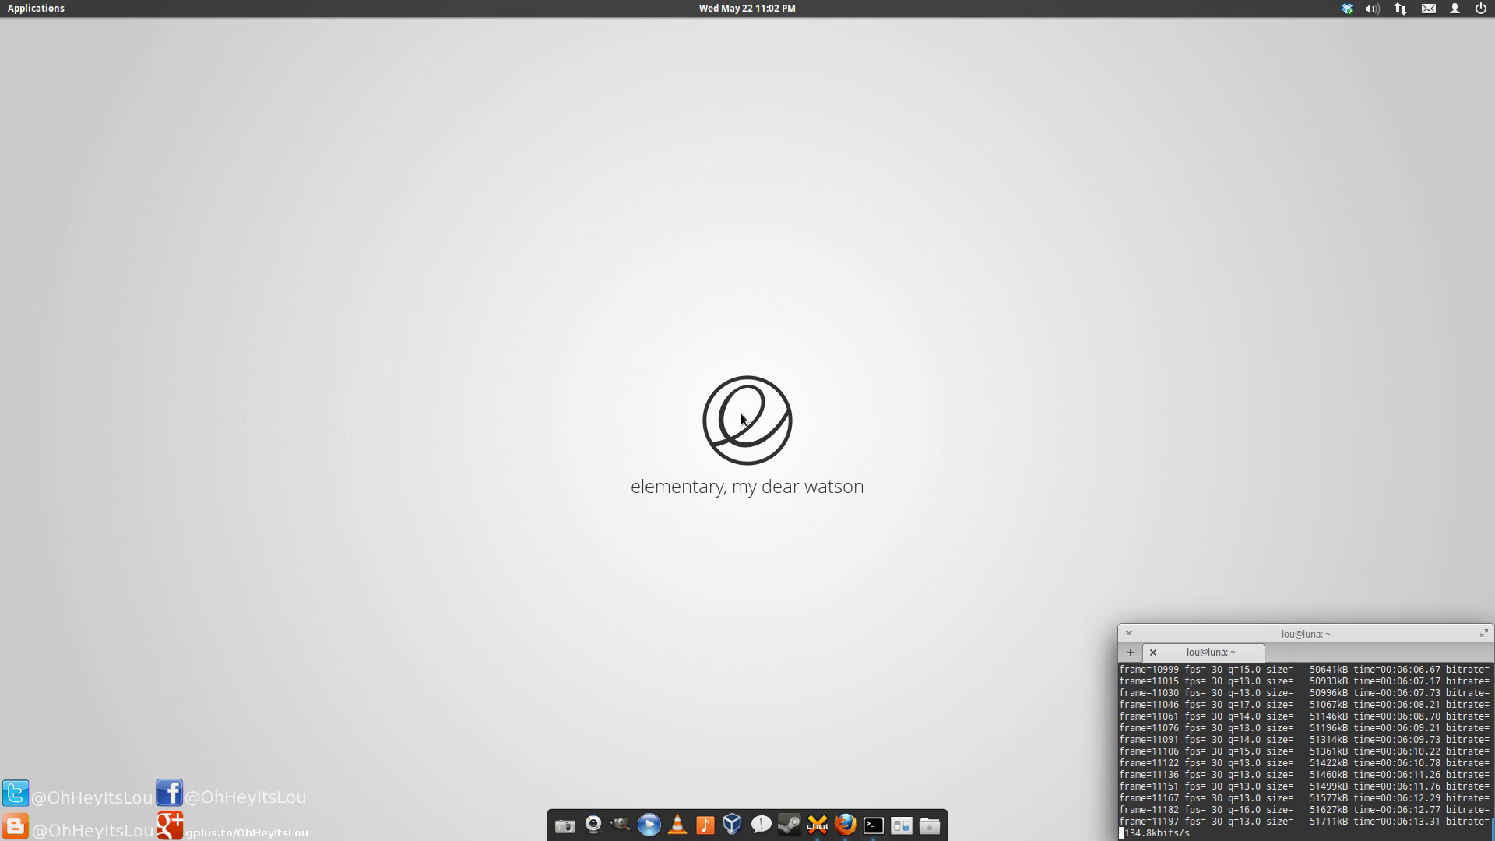